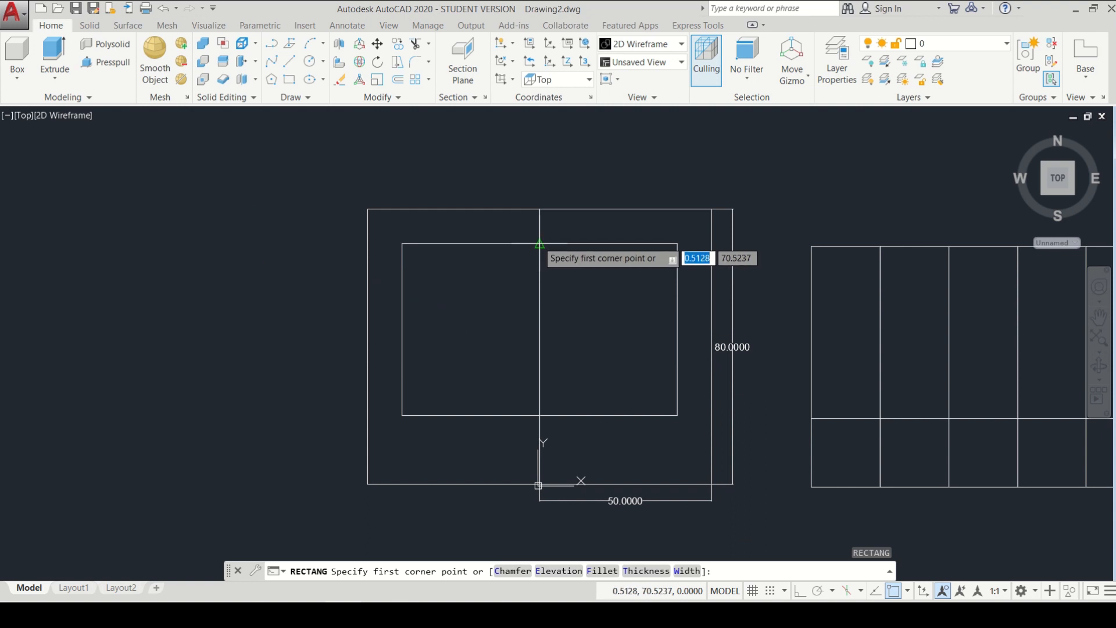
- Cancel the pending rectangle and create a new layer named SEMID_LOT
{"action": "key", "text": "Escape"}
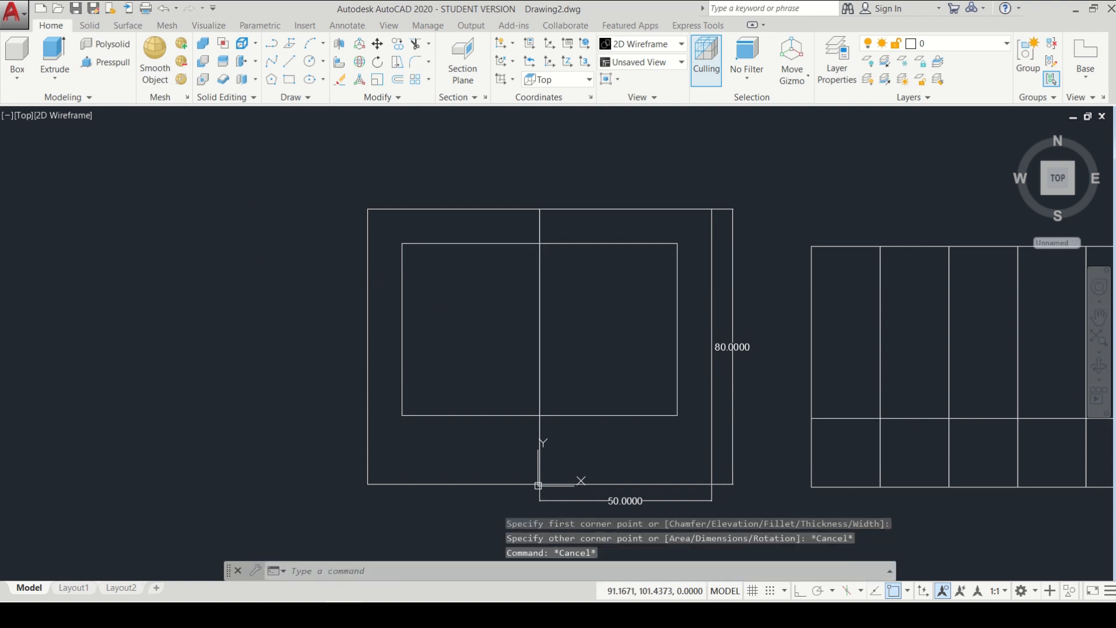
{"action": "left_click", "coordinate": [837, 61]}
{"action": "left_click", "coordinate": [329, 187]}
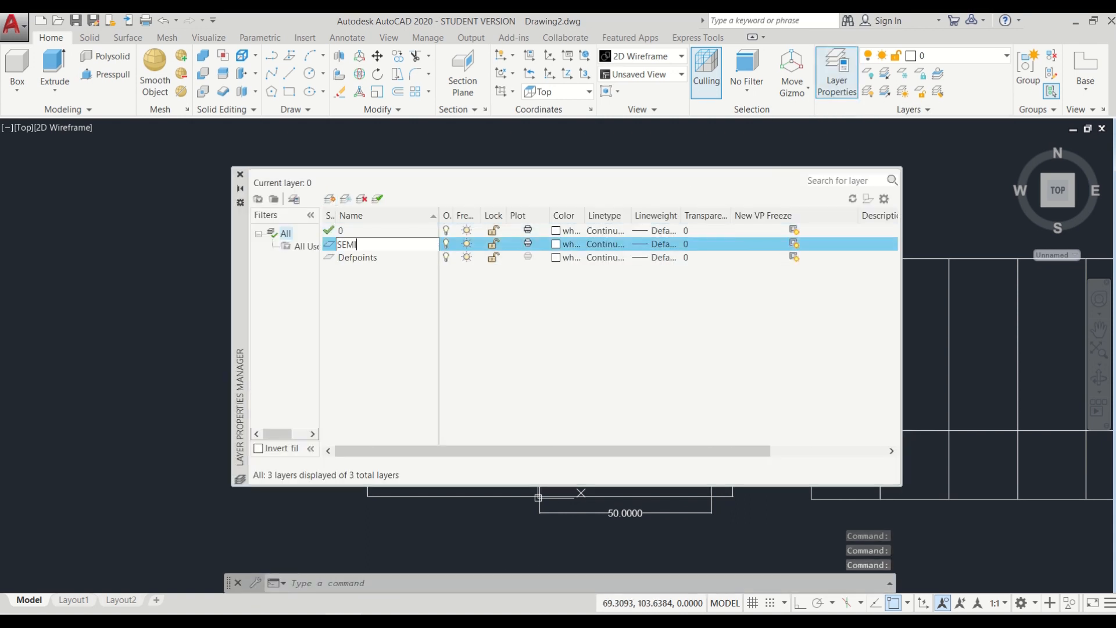
{"action": "type", "text": "SEMID_LOT"}
{"action": "key", "text": "Return"}
- Add two more layers named SEMID_WALL and SEMID_ROOF
{"action": "right_click", "coordinate": [370, 256]}
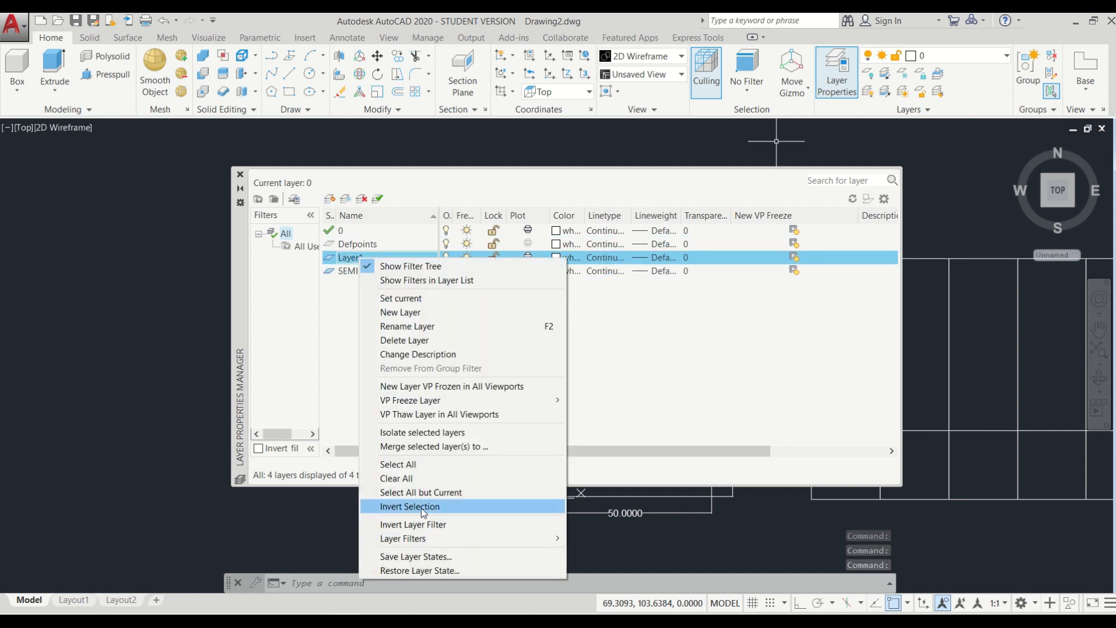
{"action": "left_click", "coordinate": [395, 312]}
{"action": "type", "text": "SEMID_WALL"}
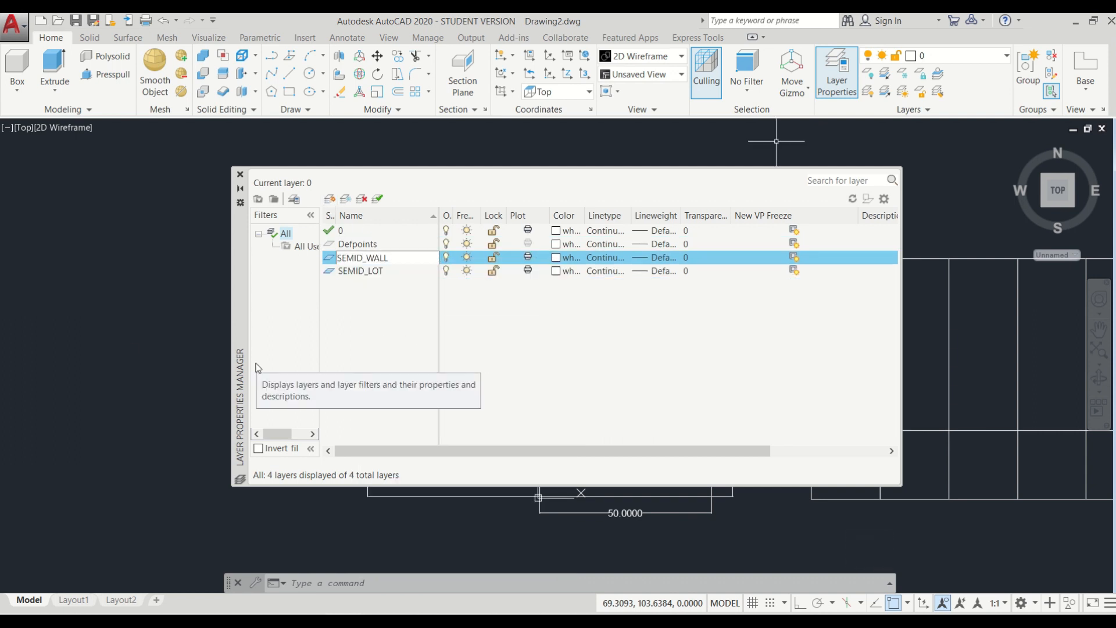
{"action": "key", "text": "Return"}
{"action": "right_click", "coordinate": [362, 254]}
{"action": "left_click", "coordinate": [396, 322]}
{"action": "type", "text": "SEMID"}
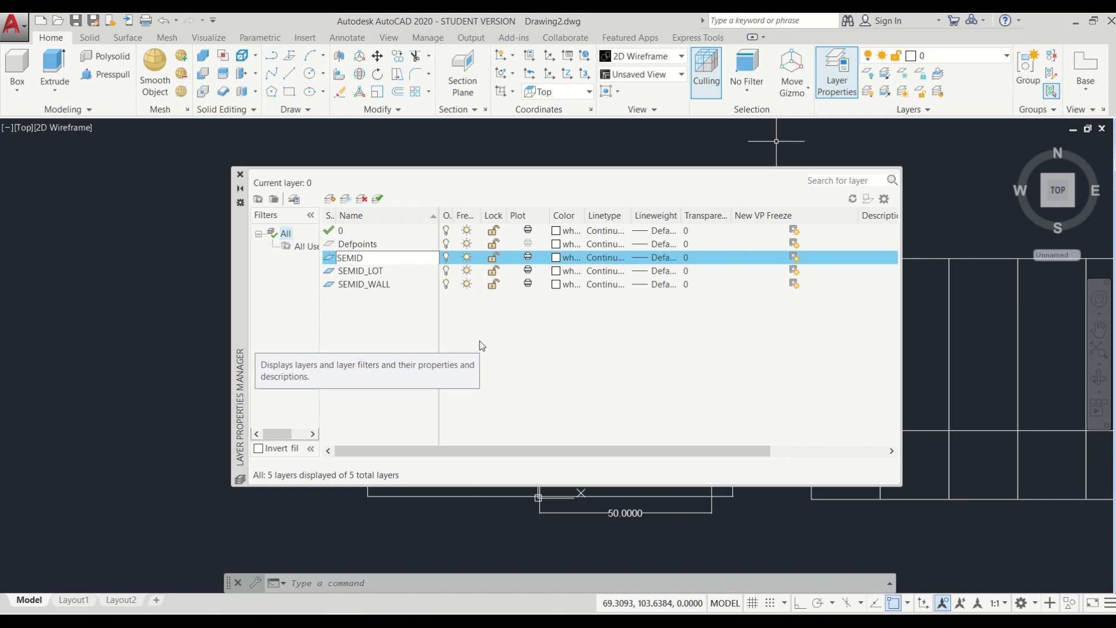
{"action": "type", "text": "_ROOF"}
{"action": "key", "text": "Return"}
- Add two more layers named SEMID_DOOR and SEMID_WINDOW
{"action": "right_click", "coordinate": [349, 256]}
{"action": "left_click", "coordinate": [395, 317]}
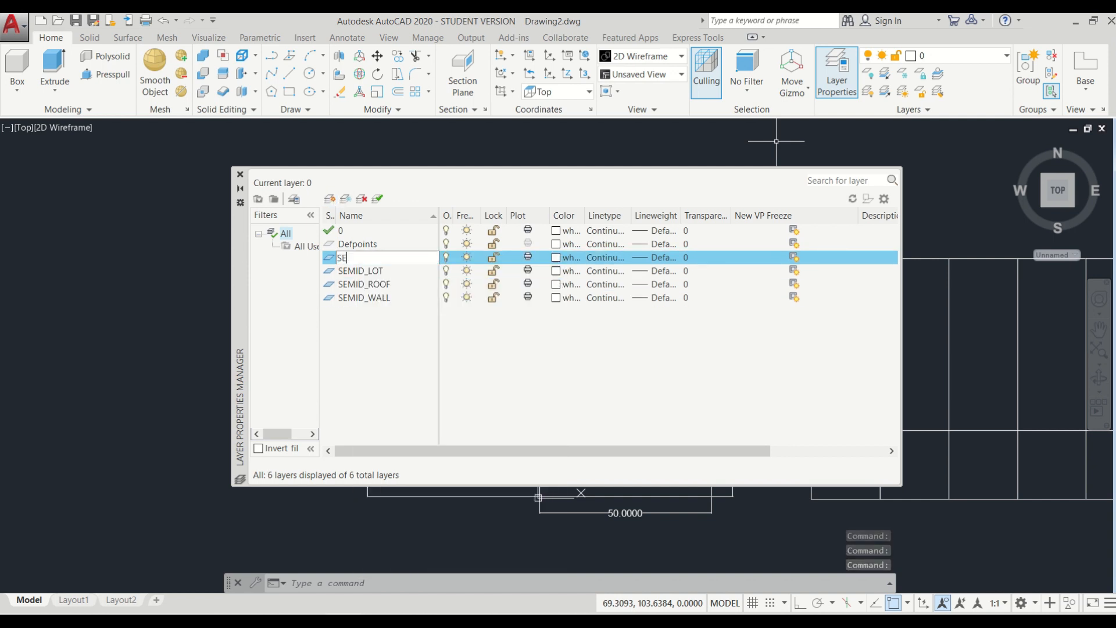
{"action": "type", "text": "SEMID_"}
{"action": "key", "text": "Return"}
{"action": "right_click", "coordinate": [372, 258]}
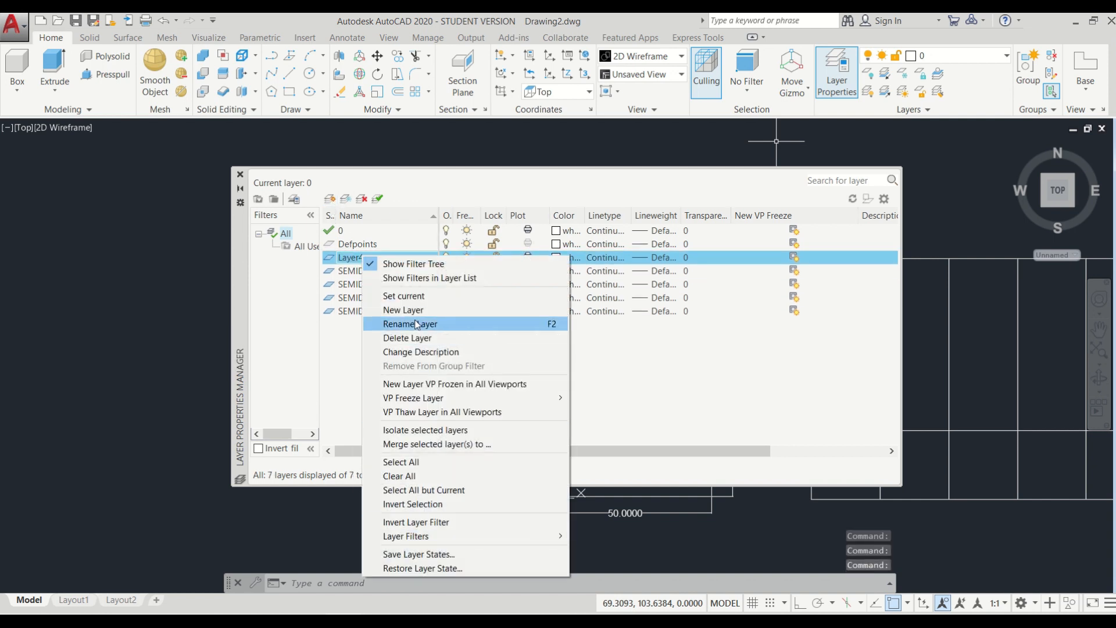
{"action": "left_click", "coordinate": [396, 309]}
{"action": "type", "text": "SEMID_WINDOW"}
- Set the SEMID_WALL layer to colour 41 and the SEMID_ROOF layer to colour 242
{"action": "left_click", "coordinate": [554, 315]}
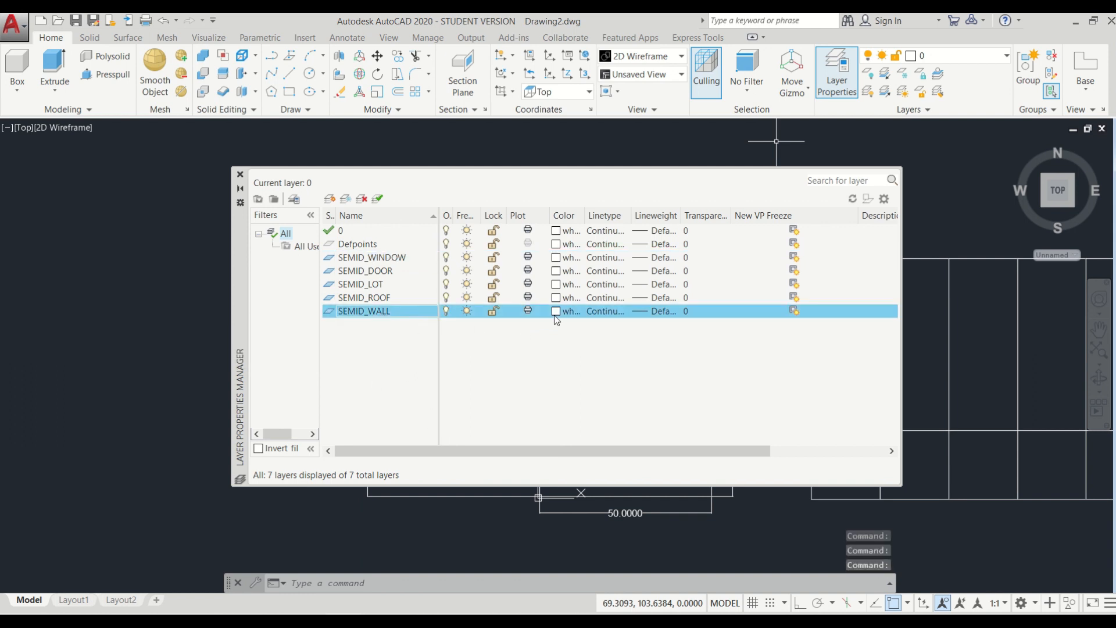
{"action": "left_click", "coordinate": [468, 284]}
{"action": "left_click", "coordinate": [540, 433]}
{"action": "left_click", "coordinate": [556, 297]}
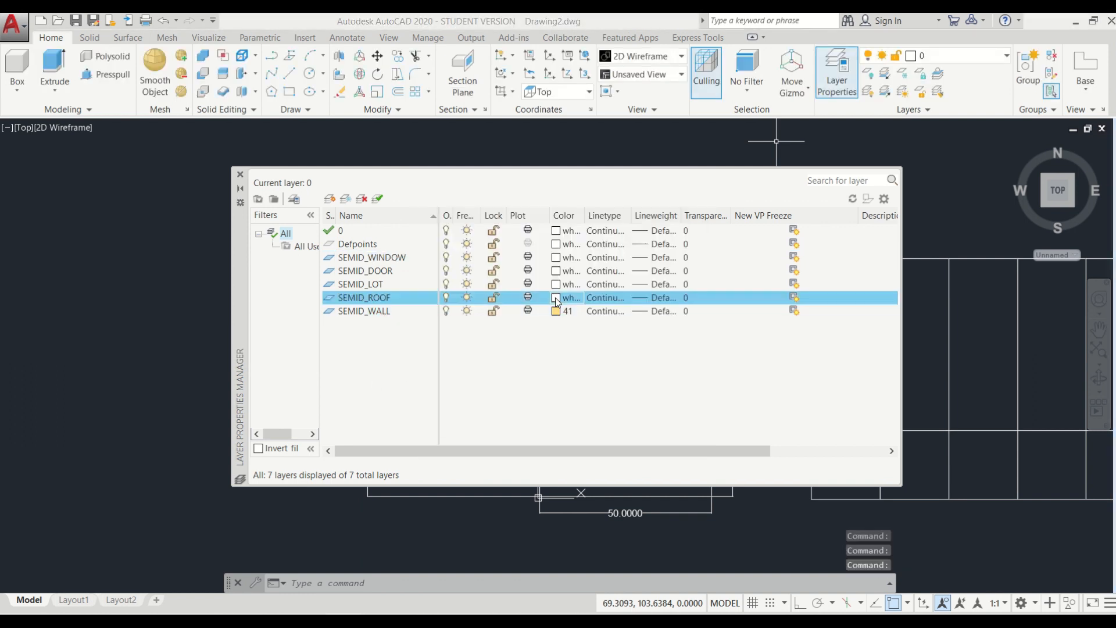
{"action": "double_click", "coordinate": [682, 262]}
- Set the layer colours to 92 for SEMID_LOT, 18 for SEMID_DOOR and 120 for SEMID_WINDOW
{"action": "left_click", "coordinate": [556, 283]}
{"action": "double_click", "coordinate": [559, 273]}
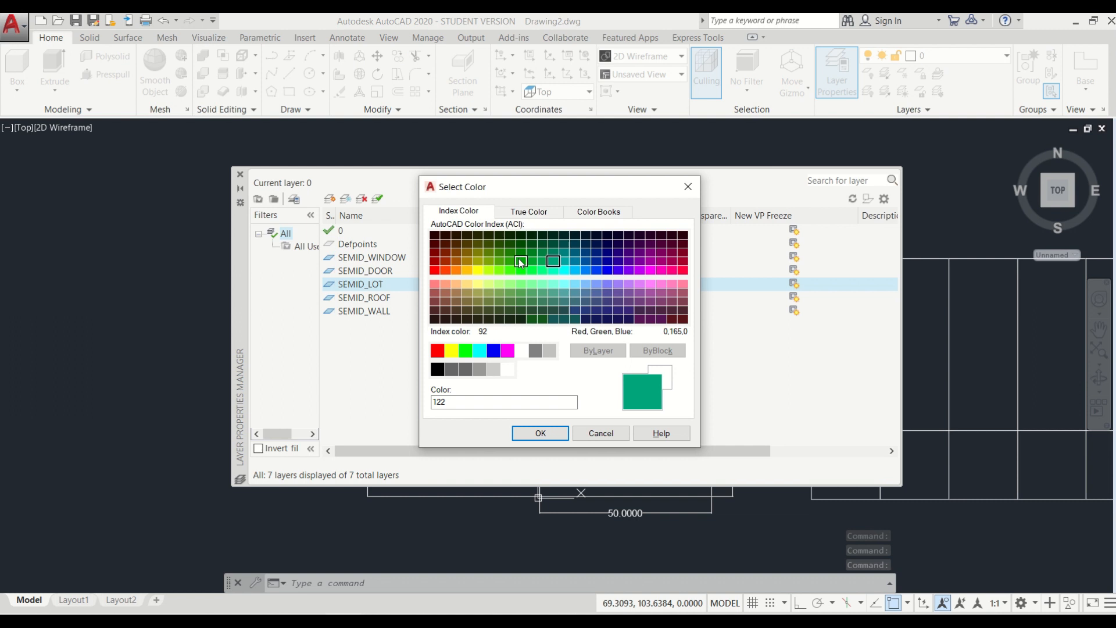
{"action": "left_click", "coordinate": [557, 270]}
{"action": "double_click", "coordinate": [435, 236]}
{"action": "left_click", "coordinate": [556, 258]}
{"action": "double_click", "coordinate": [553, 270]}
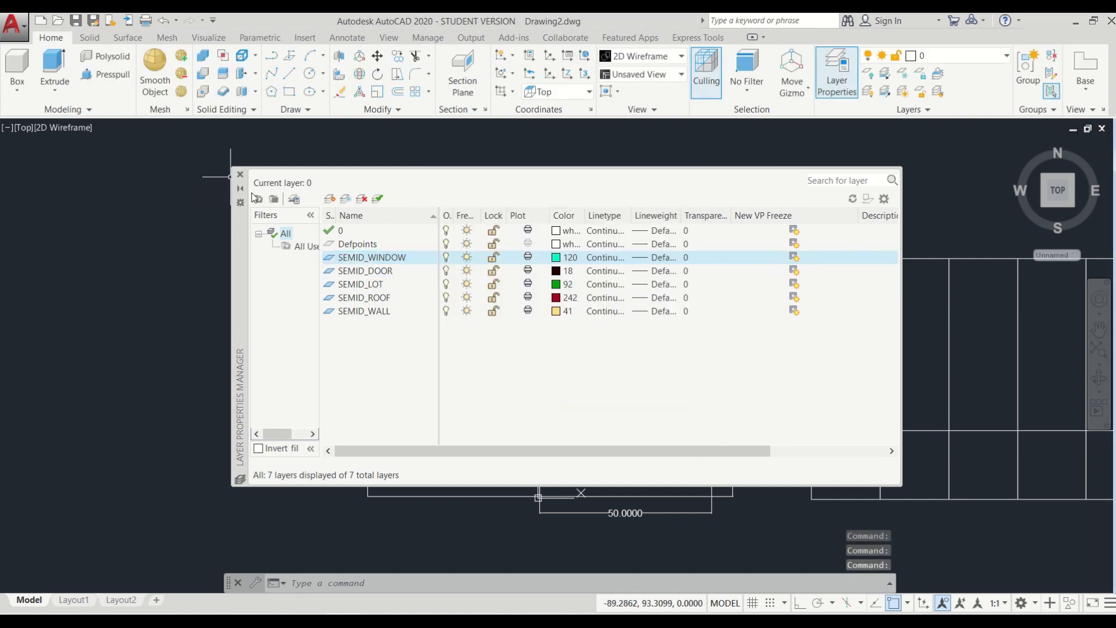
- Make SEMID_WALL the current layer and draw a rectangle over the right half of the inner rectangle, split at the centre line
{"action": "left_click", "coordinate": [374, 311]}
{"action": "left_click", "coordinate": [239, 174]}
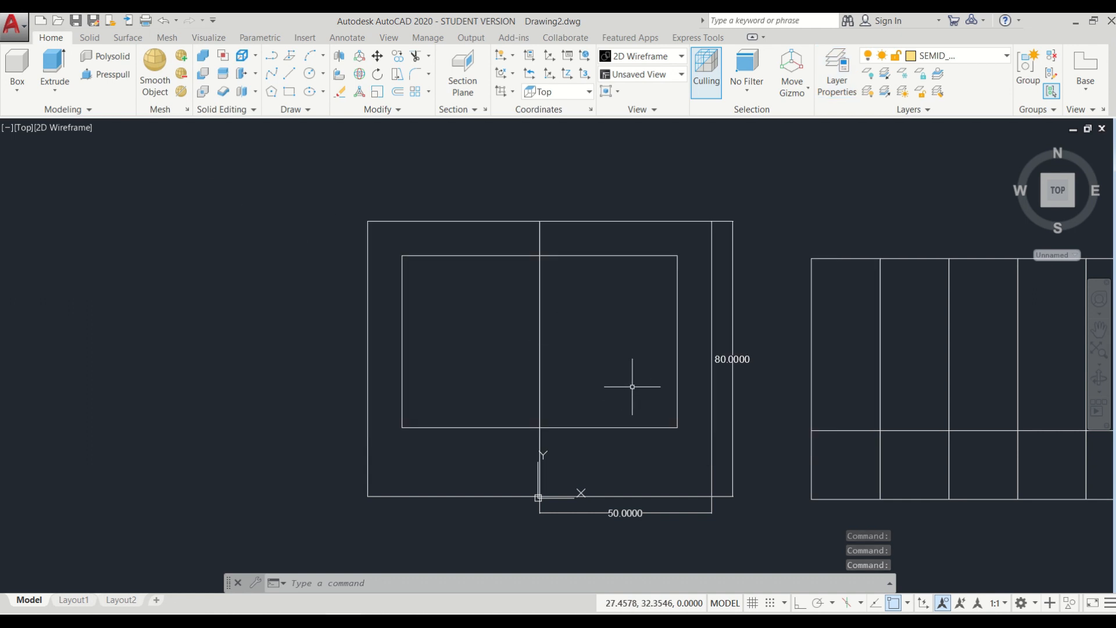
{"action": "key", "text": "Return"}
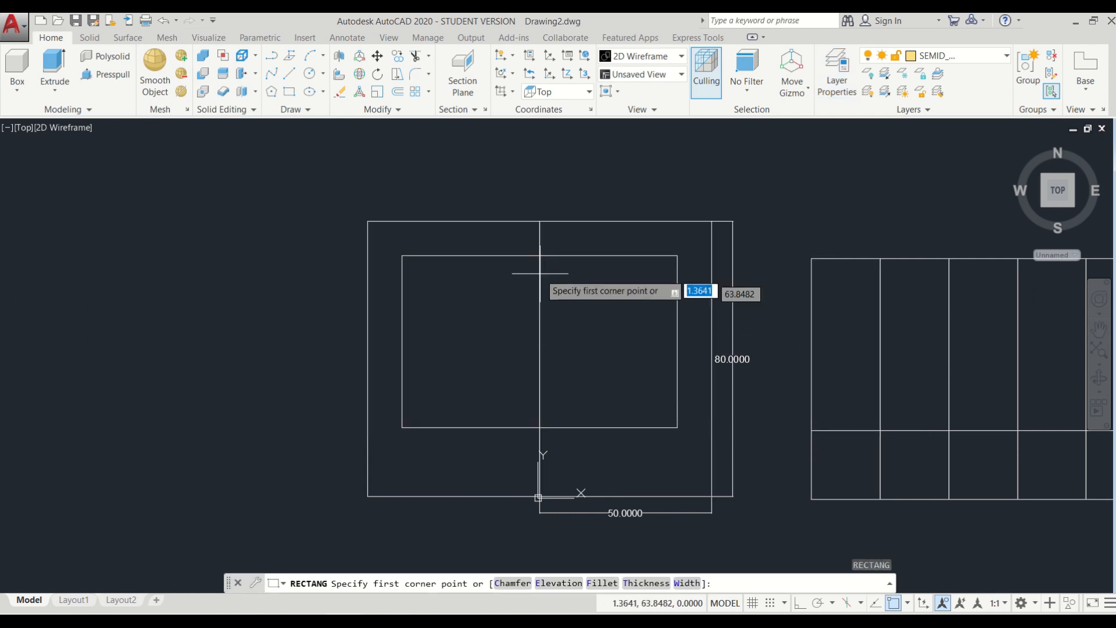
{"action": "left_click", "coordinate": [538, 256]}
{"action": "key", "text": "Escape"}
{"action": "key", "text": "Escape"}
{"action": "key", "text": "Escape"}
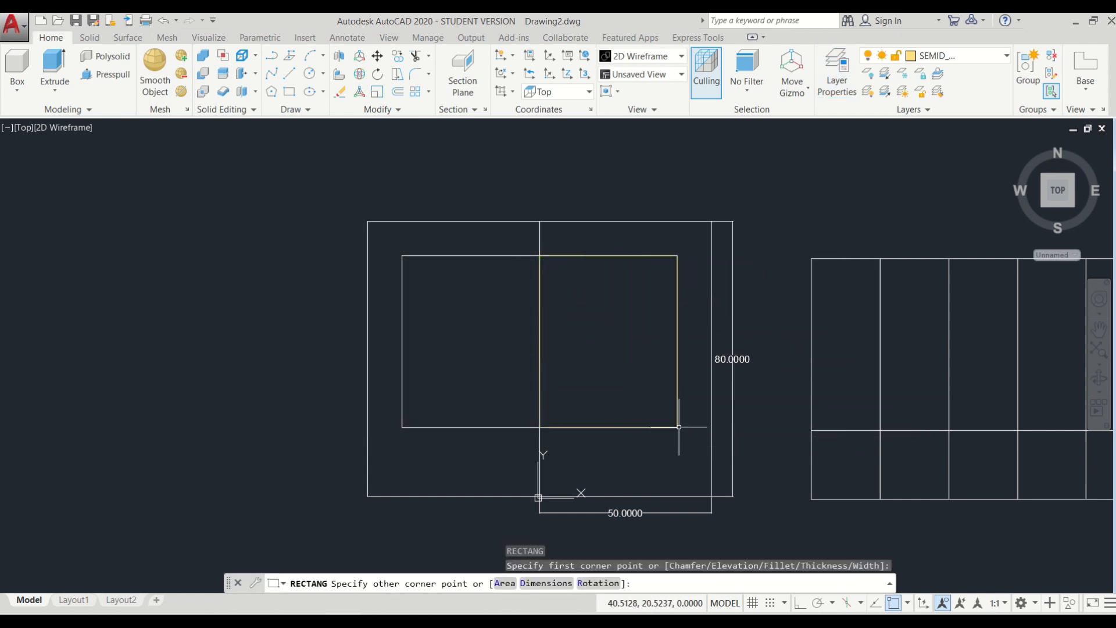
- Offset the wall rectangle 0.5 inward to form the wall thickness
{"action": "scroll", "coordinate": [702, 433], "scroll_direction": "up", "scroll_amount": 2}
{"action": "type", "text": "o"}
{"action": "key", "text": "Return"}
{"action": "type", "text": "0.5"}
{"action": "key", "text": "Return"}
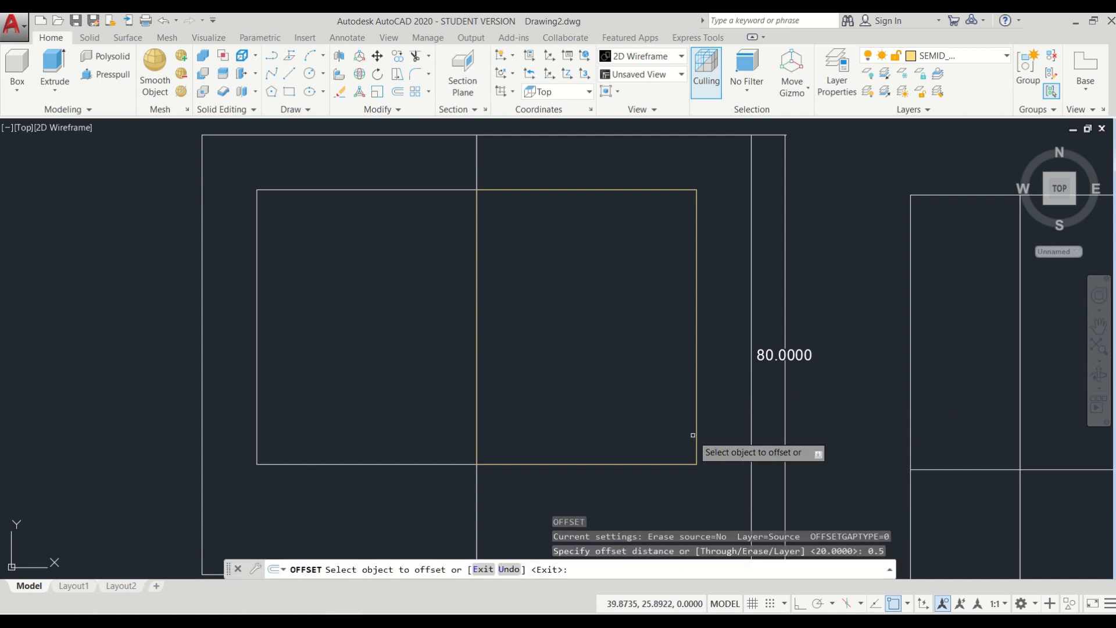
{"action": "left_click", "coordinate": [695, 435]}
{"action": "left_click", "coordinate": [679, 430]}
{"action": "key", "text": "Return"}
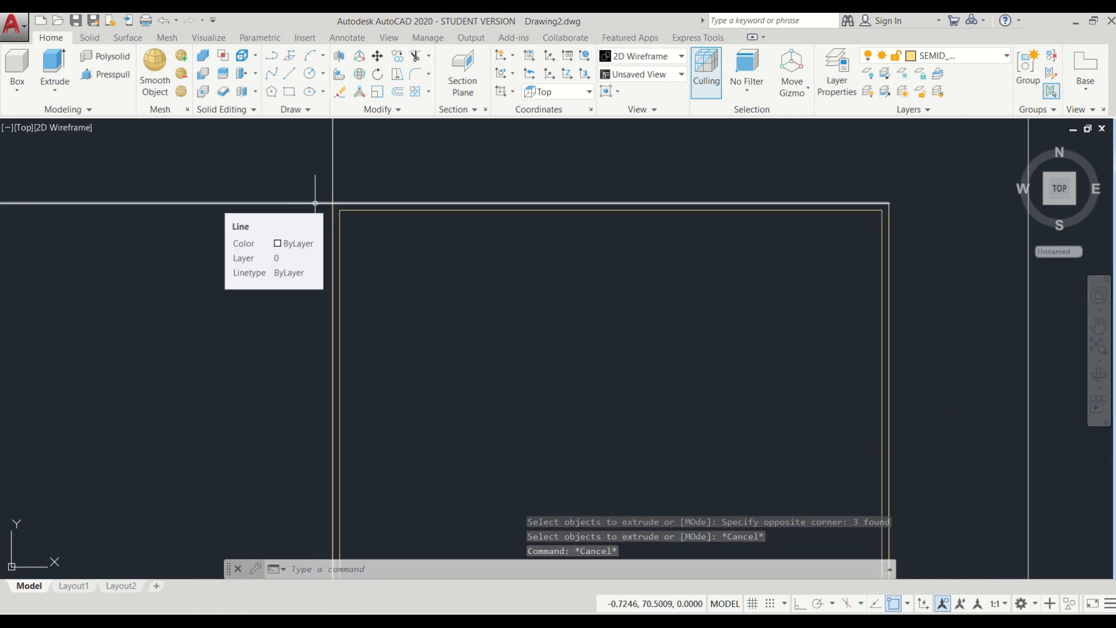
- Undo the trial extrusions of the wall outlines
{"action": "scroll", "coordinate": [315, 204], "scroll_direction": "down", "scroll_amount": 6}
{"action": "left_click", "coordinate": [294, 394]}
{"action": "left_click", "coordinate": [174, 188]}
{"action": "key", "text": "ctrl+z"}
{"action": "key", "text": "ctrl+z"}
{"action": "key", "text": "ctrl+z"}
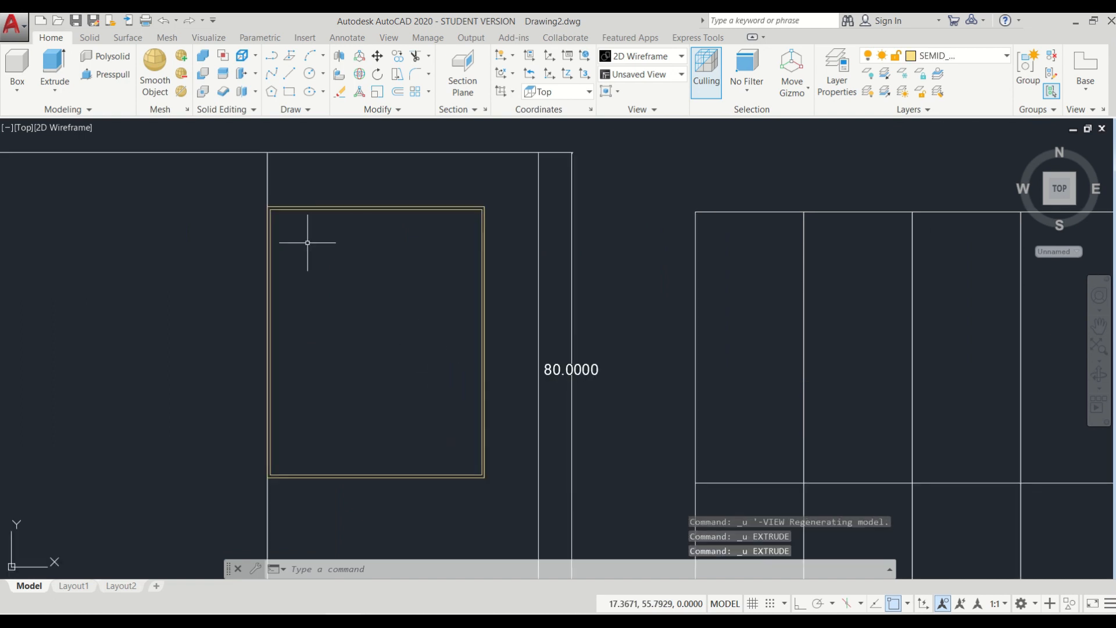
- Switch to the SW Isometric view and extrude both wall rectangles to a height of 10
{"action": "left_click", "coordinate": [22, 128]}
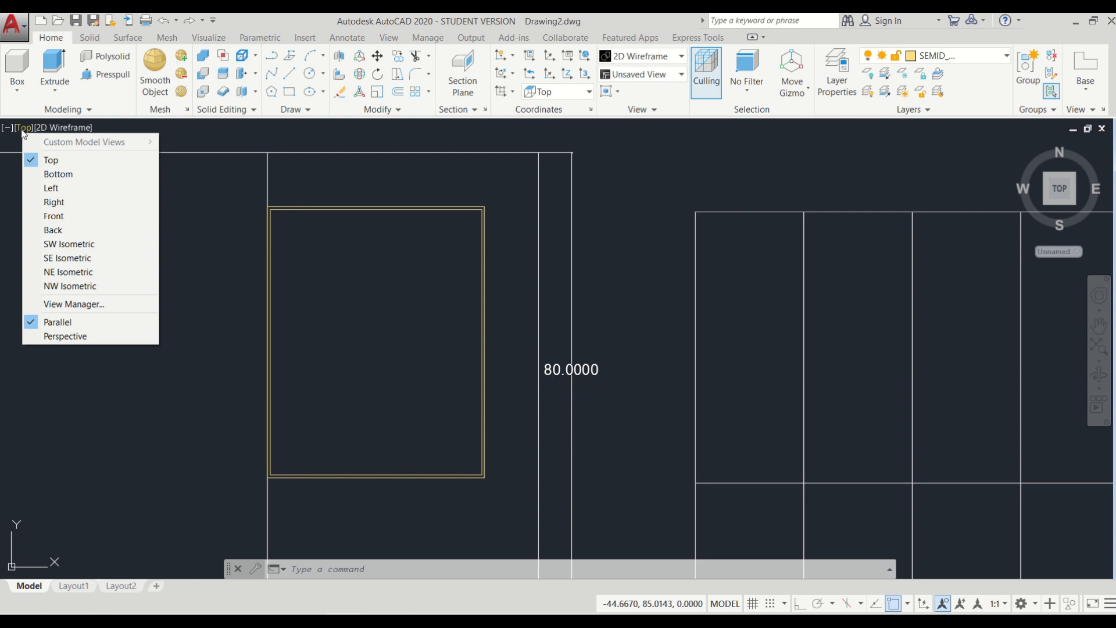
{"action": "left_click", "coordinate": [69, 244]}
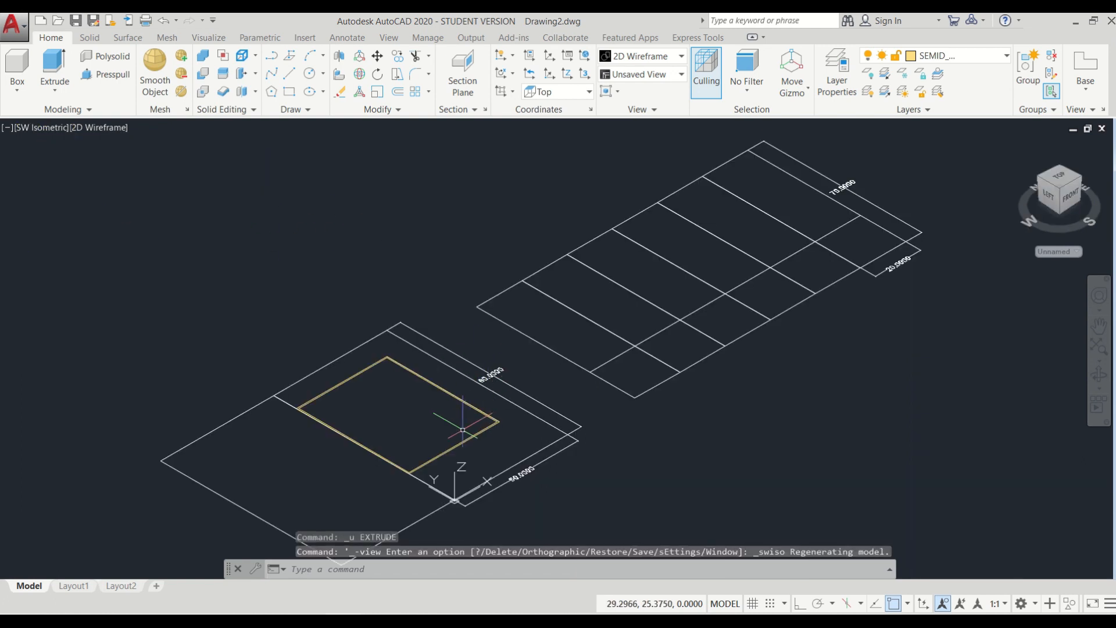
{"action": "scroll", "coordinate": [462, 418], "scroll_direction": "up", "scroll_amount": 2}
{"action": "key", "text": "Escape"}
{"action": "key", "text": "Escape"}
{"action": "type", "text": "EXTR"}
{"action": "key", "text": "Return"}
{"action": "left_click", "coordinate": [512, 437]}
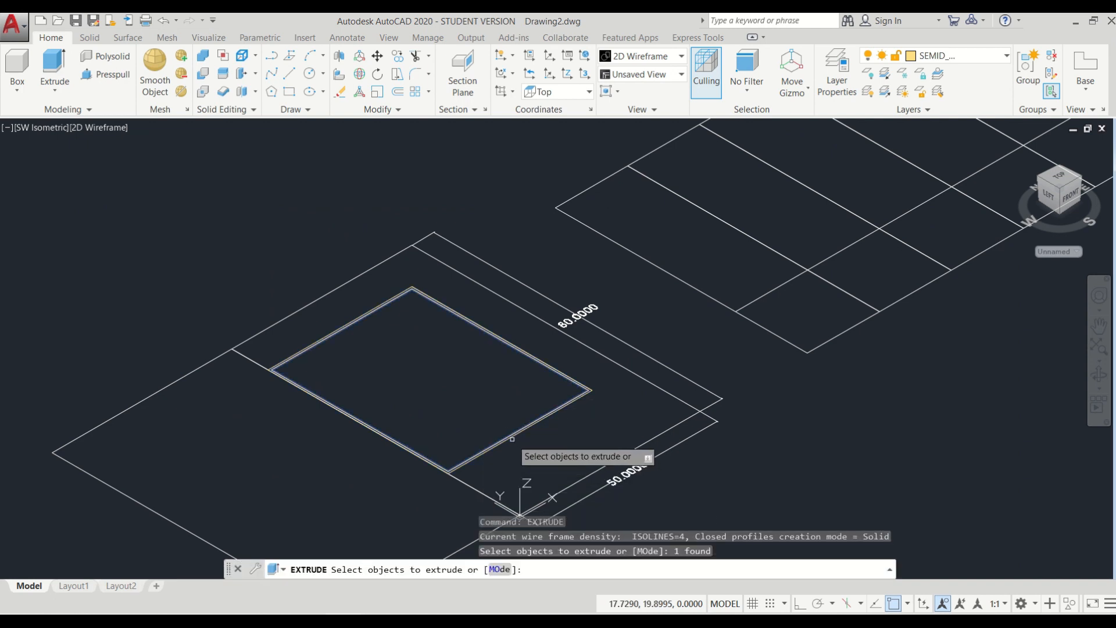
{"action": "left_click", "coordinate": [512, 439]}
{"action": "key", "text": "Return"}
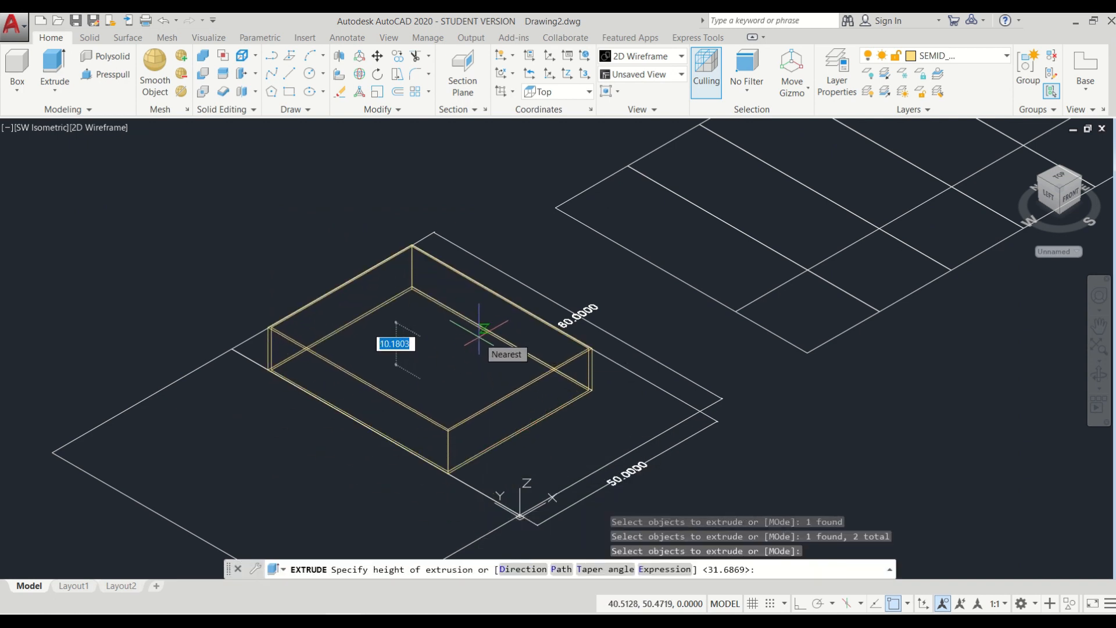
{"action": "type", "text": "10"}
{"action": "key", "text": "Return"}
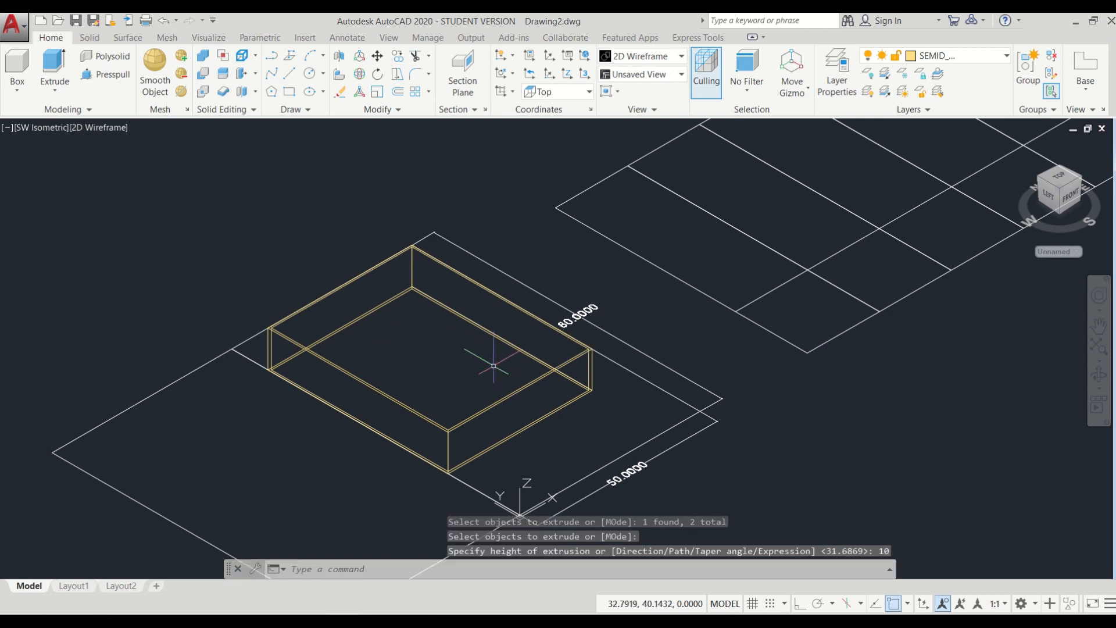
- Make SEMID_ROOF the current layer
{"action": "type", "text": "3D"}
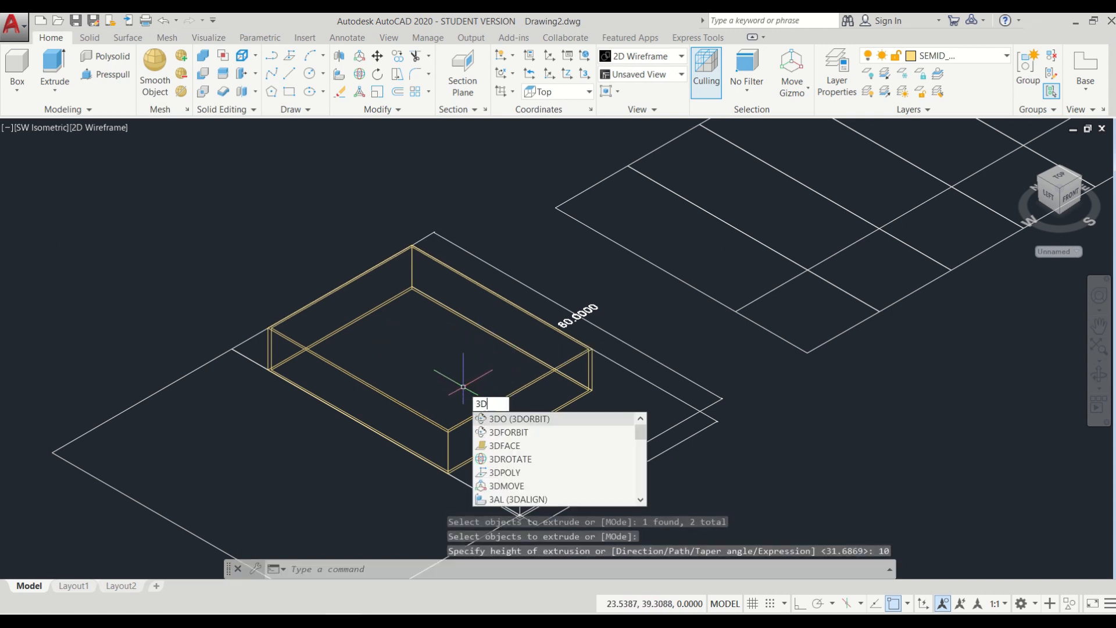
{"action": "left_click", "coordinate": [546, 423]}
{"action": "left_click_drag", "start_coordinate": [545, 423], "coordinate": [466, 319]}
{"action": "key", "text": "Escape"}
{"action": "key", "text": "Escape"}
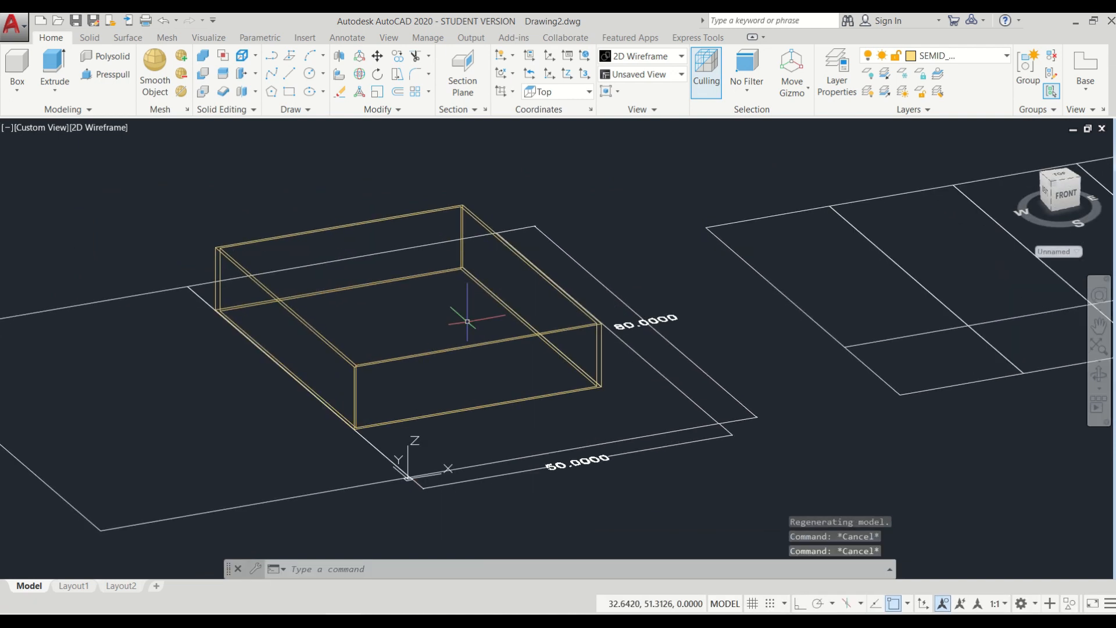
{"action": "left_click", "coordinate": [1008, 56]}
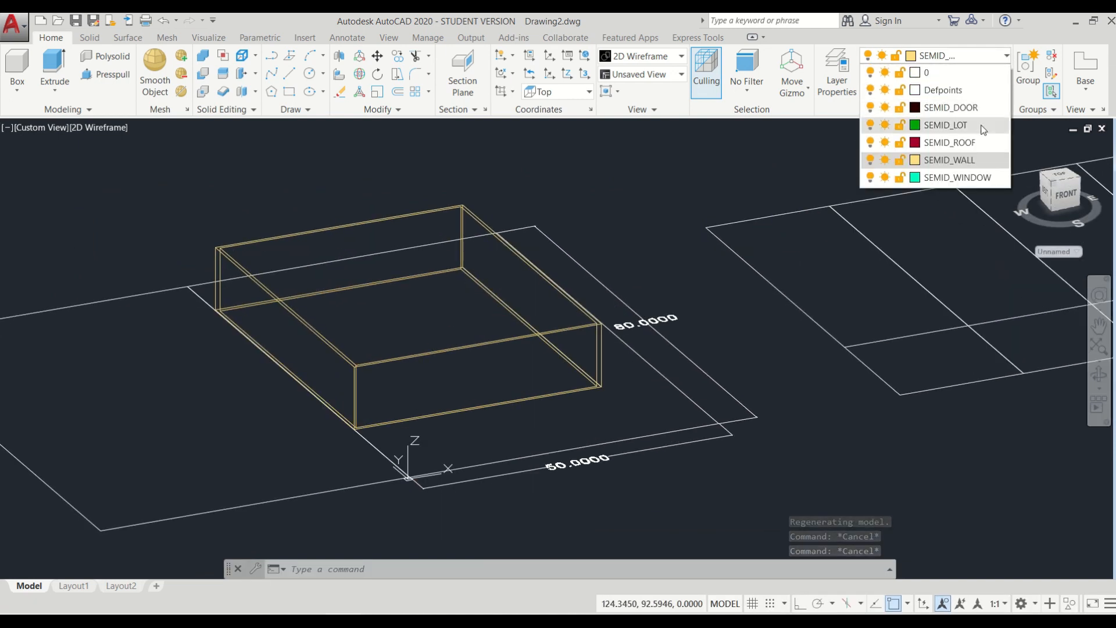
{"action": "left_click", "coordinate": [981, 146]}
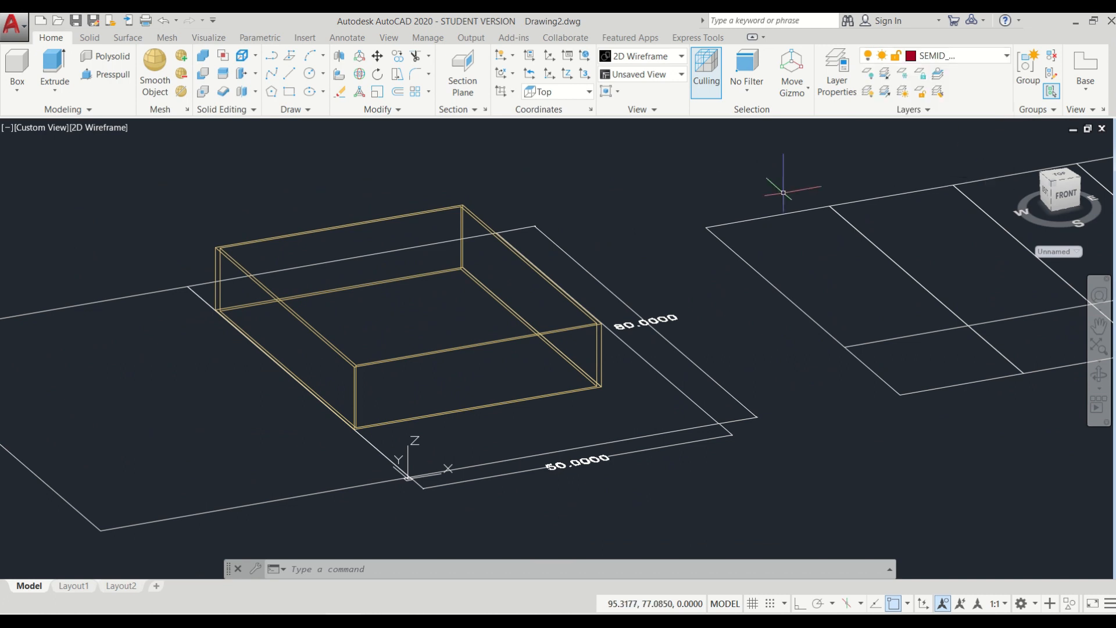
- Draw a vertical line 7 units up from the midpoint of the front wall's outer top edge, using Ortho mode
{"action": "type", "text": "l"}
{"action": "key", "text": "Return"}
{"action": "scroll", "coordinate": [380, 332], "scroll_direction": "up", "scroll_amount": 2}
{"action": "scroll", "coordinate": [357, 352], "scroll_direction": "up", "scroll_amount": 5}
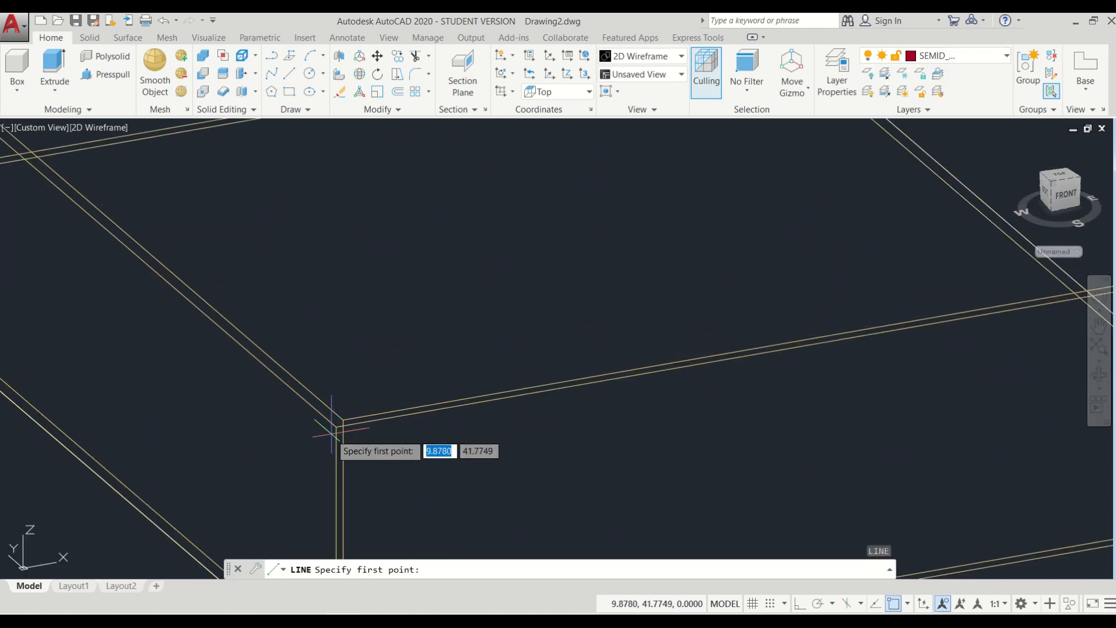
{"action": "scroll", "coordinate": [498, 393], "scroll_direction": "down", "scroll_amount": 5}
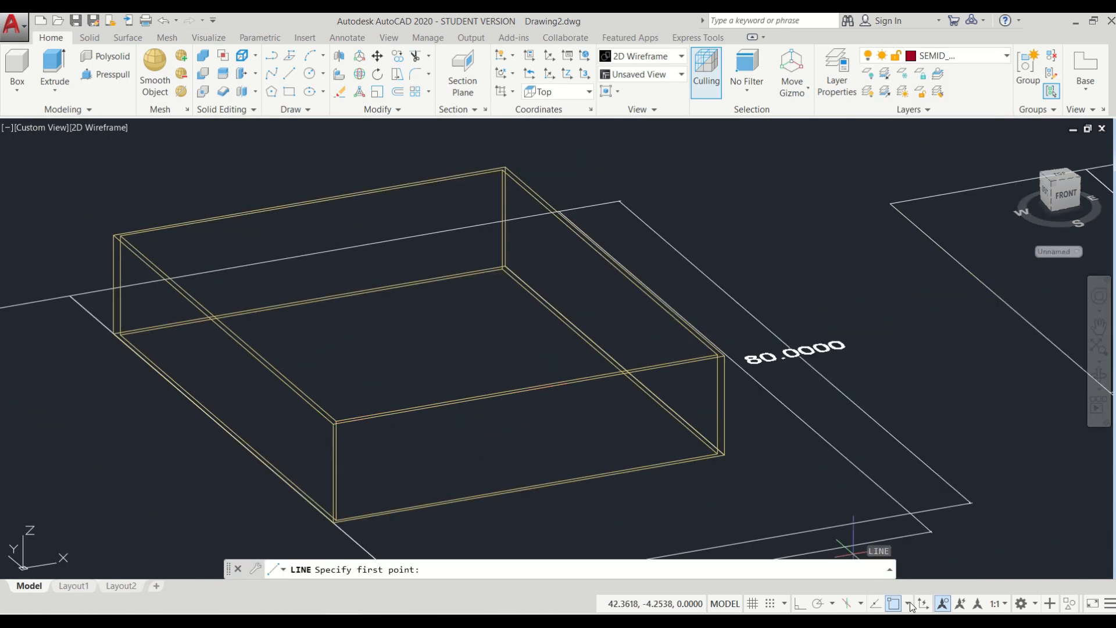
{"action": "right_click", "coordinate": [755, 356], "text": "shift"}
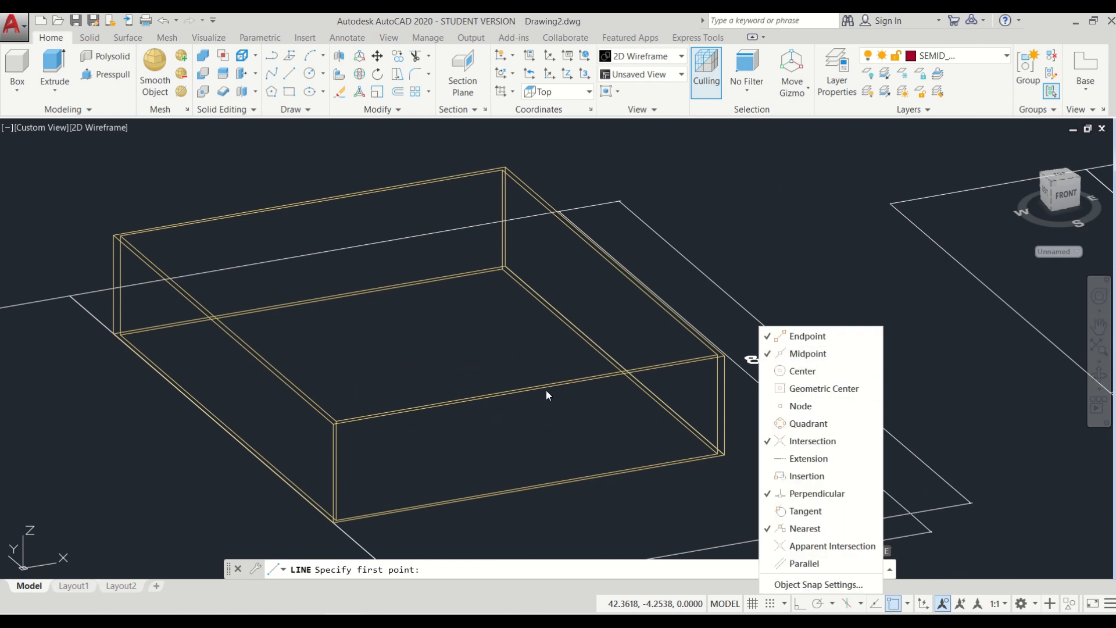
{"action": "key", "text": "Escape"}
{"action": "left_click", "coordinate": [529, 388]}
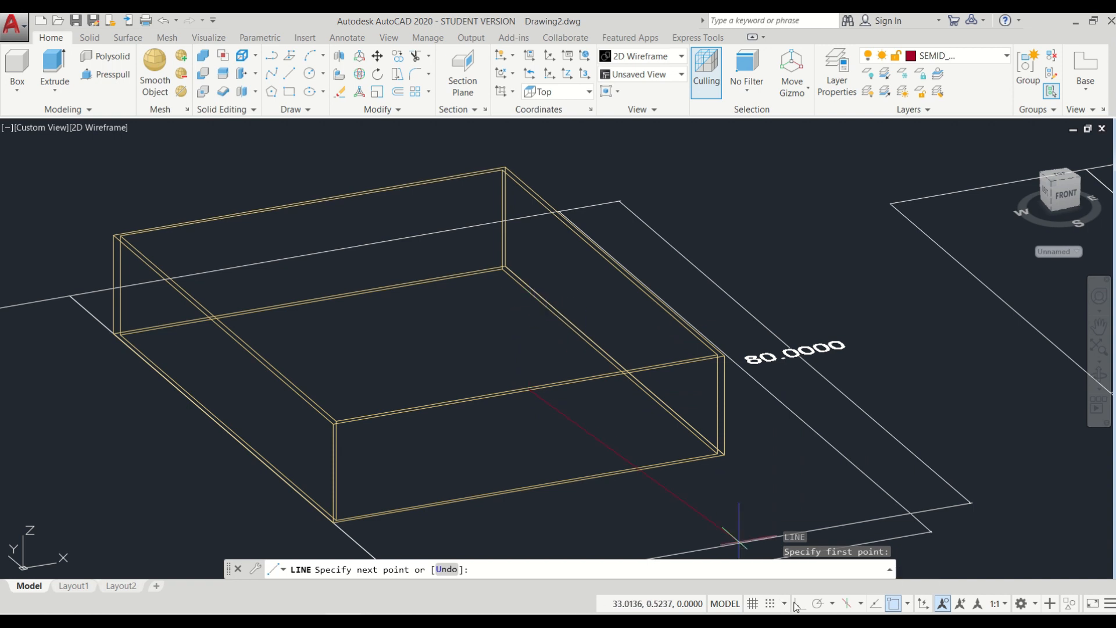
{"action": "type", "text": "7"}
{"action": "key", "text": "Return"}
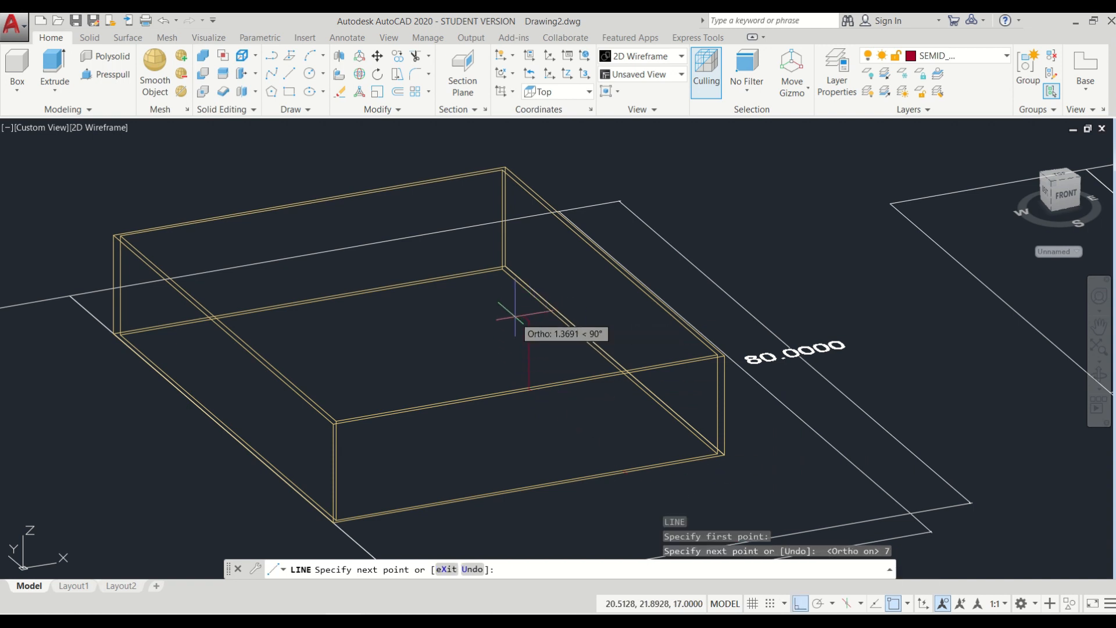
{"action": "key", "text": "F8"}
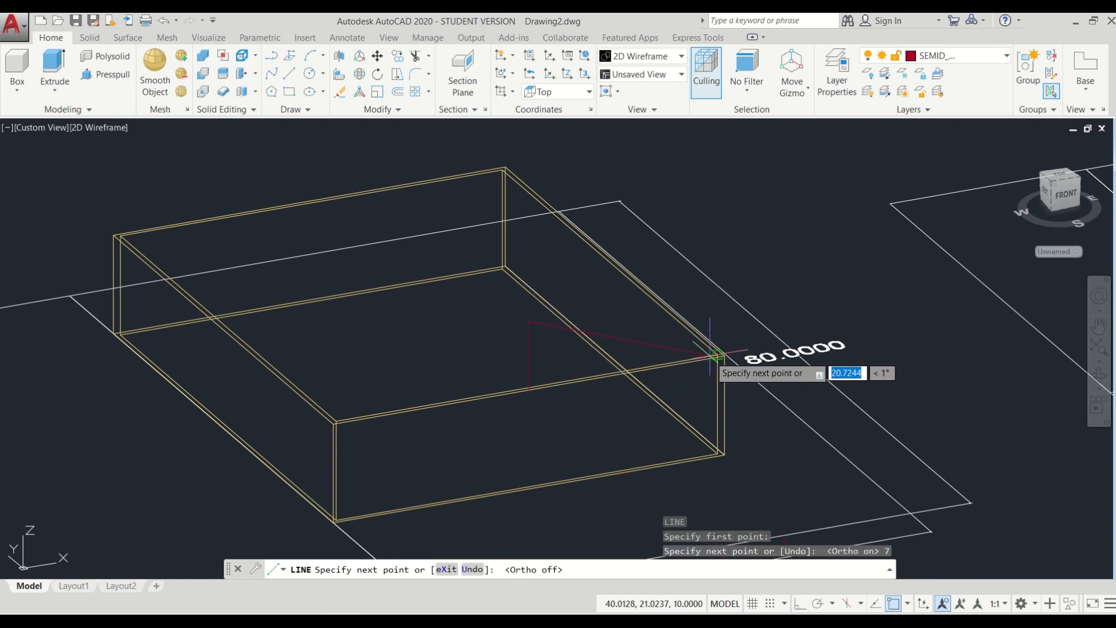
{"action": "key", "text": "Return"}
- Draw a closed triangle of lines from the vertical line's upper end through both outer top corners of the front wall
{"action": "key", "text": "Return"}
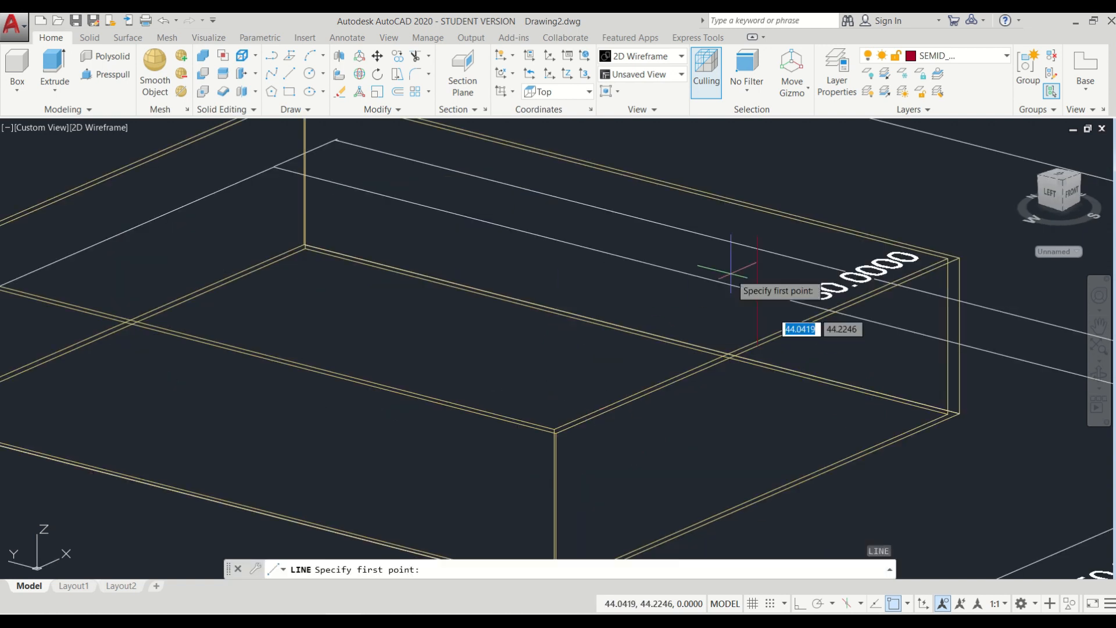
{"action": "left_click", "coordinate": [757, 237]}
{"action": "left_click", "coordinate": [555, 432]}
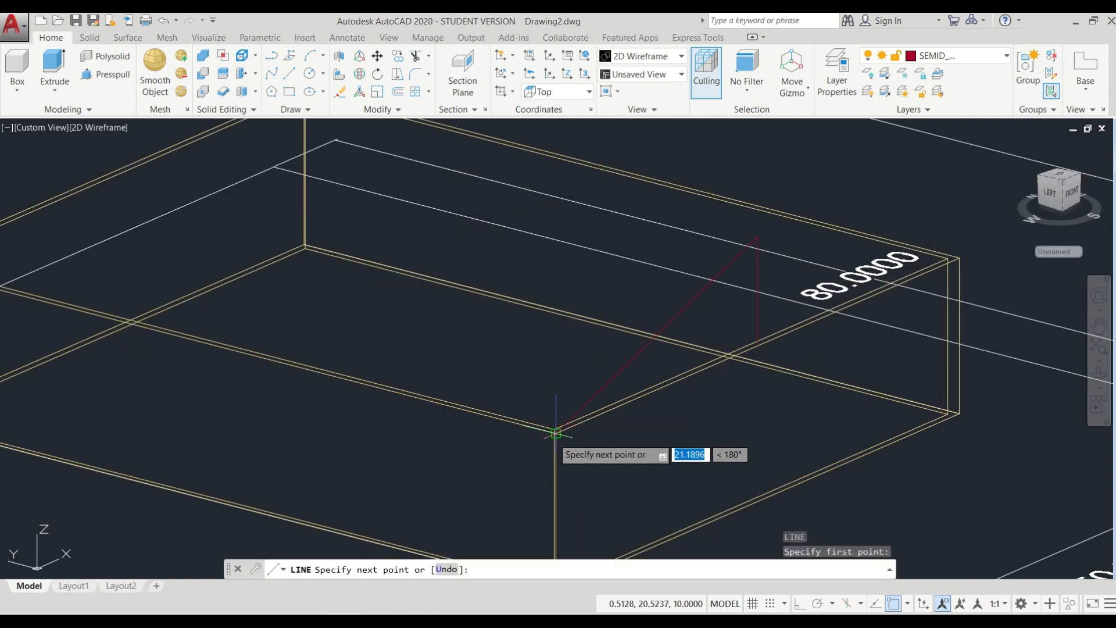
{"action": "left_click", "coordinate": [958, 258]}
{"action": "left_click", "coordinate": [757, 238]}
{"action": "key", "text": "Return"}
- Join the triangle's two sloping lines and its base line into a single closed profile
{"action": "mouse_move", "coordinate": [726, 432]}
{"action": "middle_mouse_down", "text": "shift"}
{"action": "mouse_move", "coordinate": [737, 418]}
{"action": "mouse_move", "coordinate": [576, 431]}
{"action": "mouse_move", "coordinate": [713, 463]}
{"action": "mouse_move", "coordinate": [752, 423]}
{"action": "mouse_move", "coordinate": [726, 418]}
{"action": "middle_mouse_up", "text": "shift"}
{"action": "key", "text": "Return"}
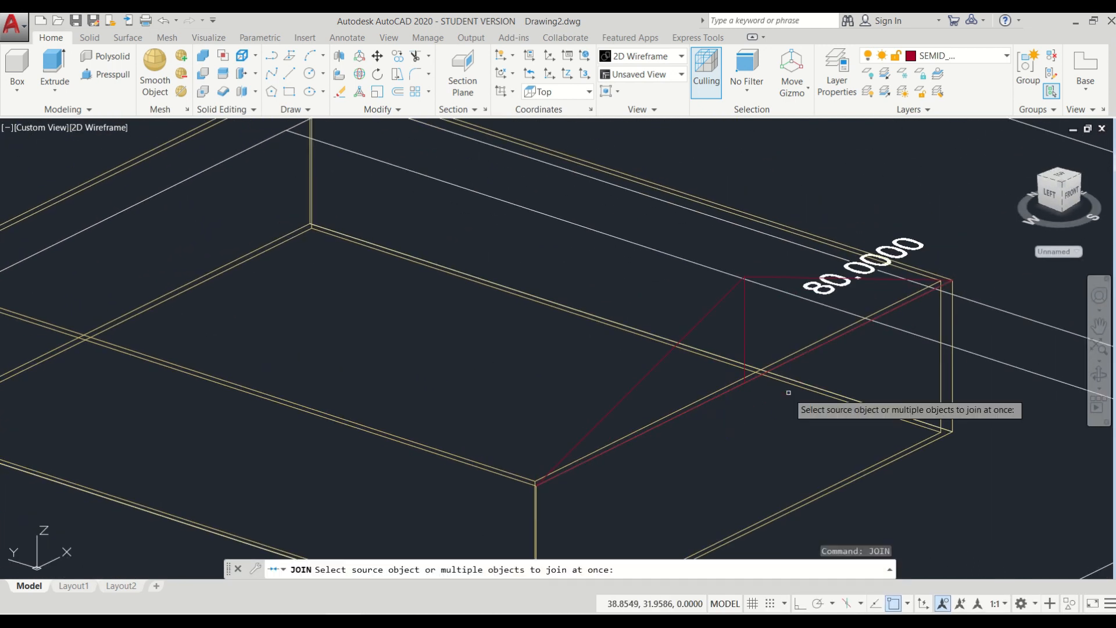
{"action": "left_click", "coordinate": [736, 286]}
{"action": "left_click", "coordinate": [755, 279]}
{"action": "left_click", "coordinate": [782, 367]}
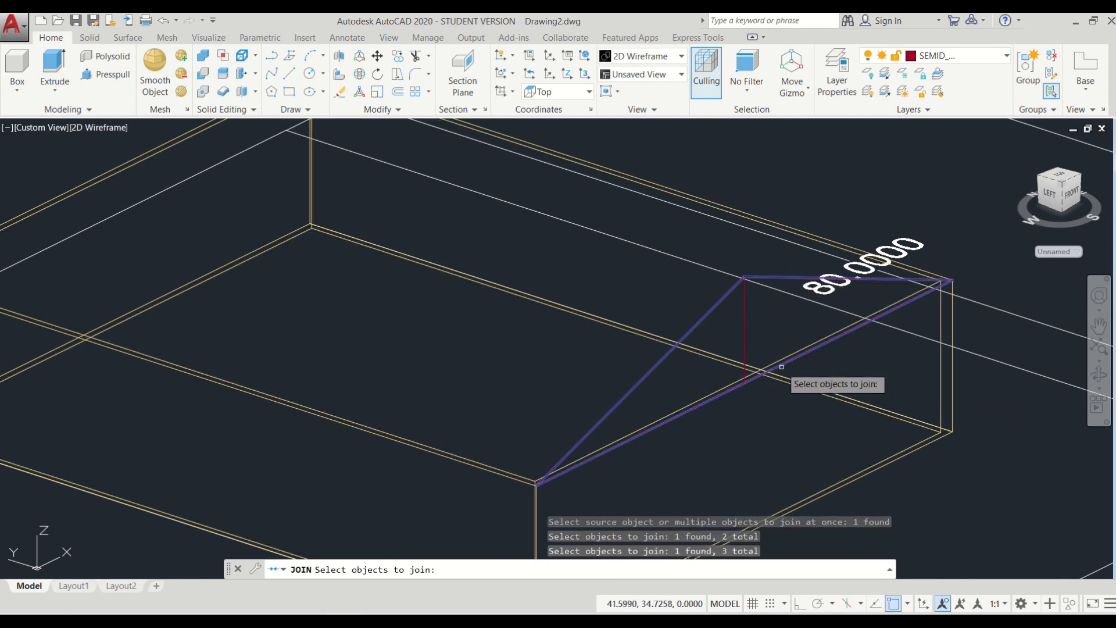
{"action": "key", "text": "Return"}
- Extrude the joined gable triangle along the full length of the house to the rear wall, forming the solid roof
{"action": "scroll", "coordinate": [782, 372], "scroll_direction": "down", "scroll_amount": 3}
{"action": "scroll", "coordinate": [607, 407], "scroll_direction": "down", "scroll_amount": 2}
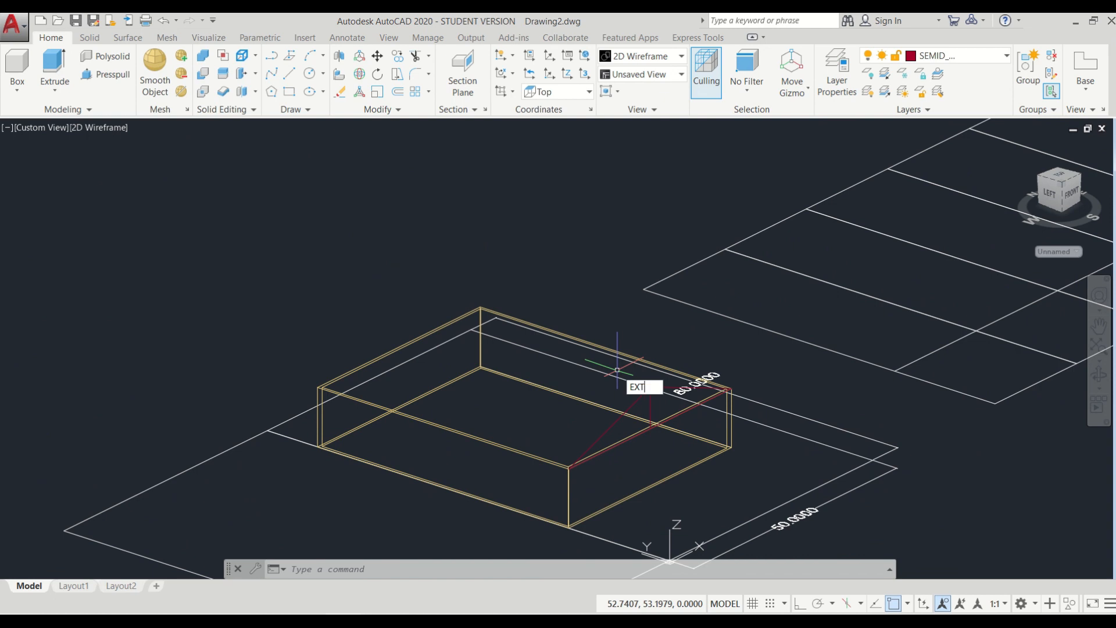
{"action": "type", "text": "EXTRUDE"}
{"action": "key", "text": "Return"}
{"action": "left_click", "coordinate": [660, 385]}
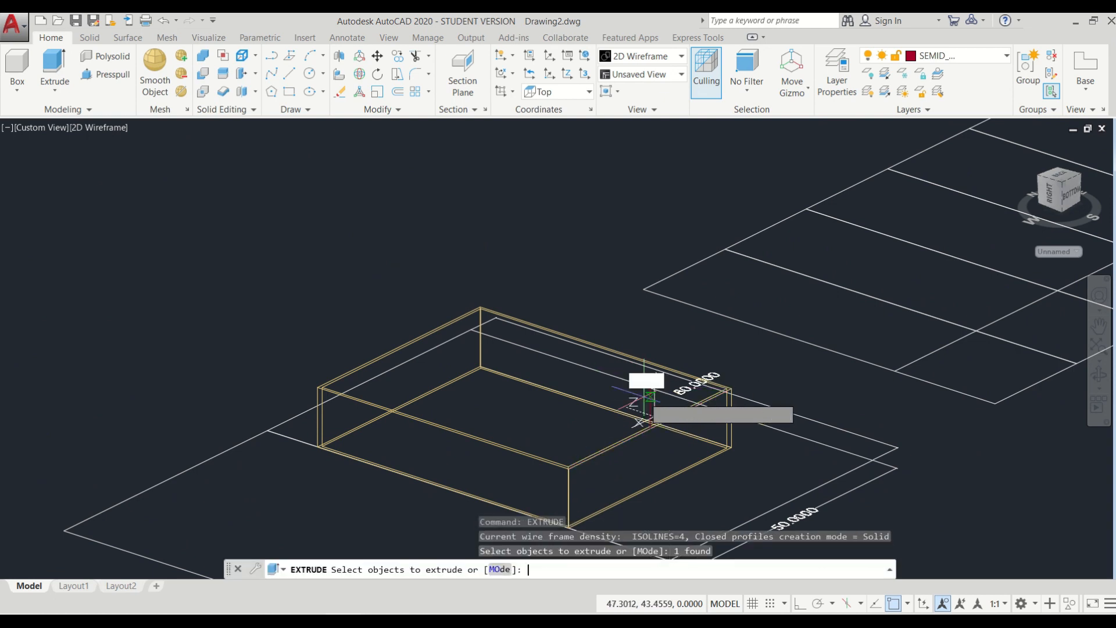
{"action": "key", "text": "Return"}
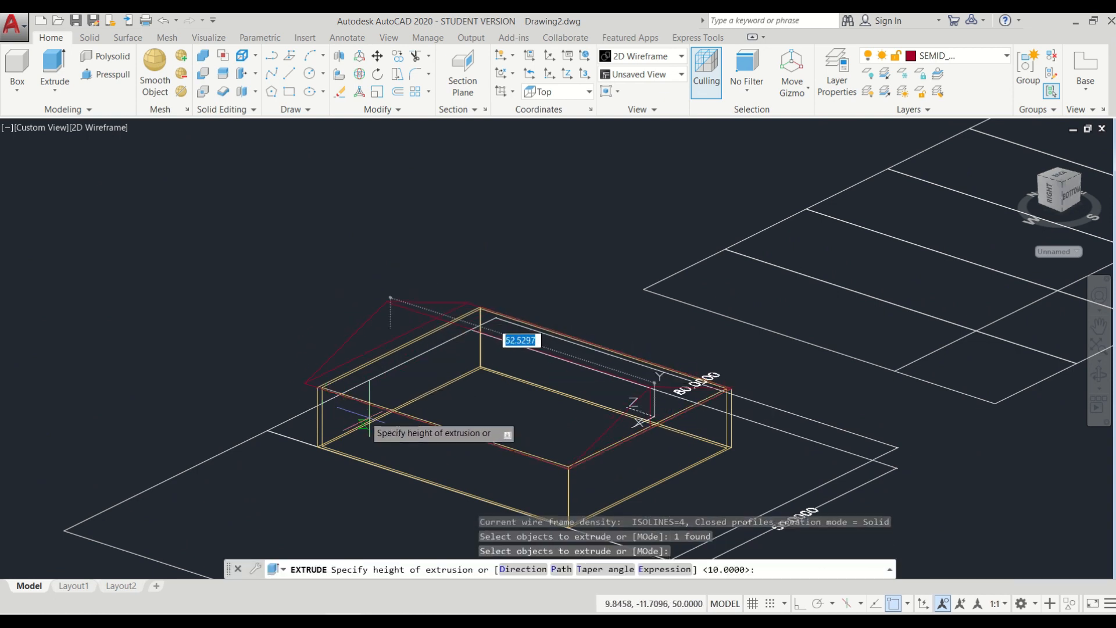
{"action": "scroll", "coordinate": [338, 402], "scroll_direction": "up", "scroll_amount": 4}
{"action": "scroll", "coordinate": [337, 403], "scroll_direction": "up", "scroll_amount": 4}
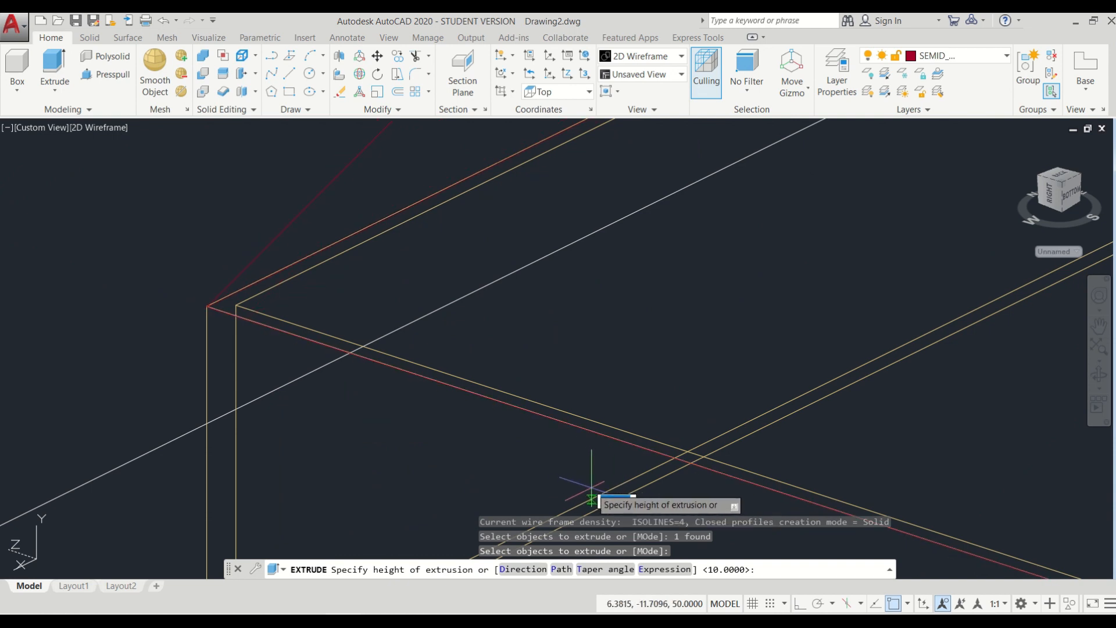
{"action": "key", "text": "F3"}
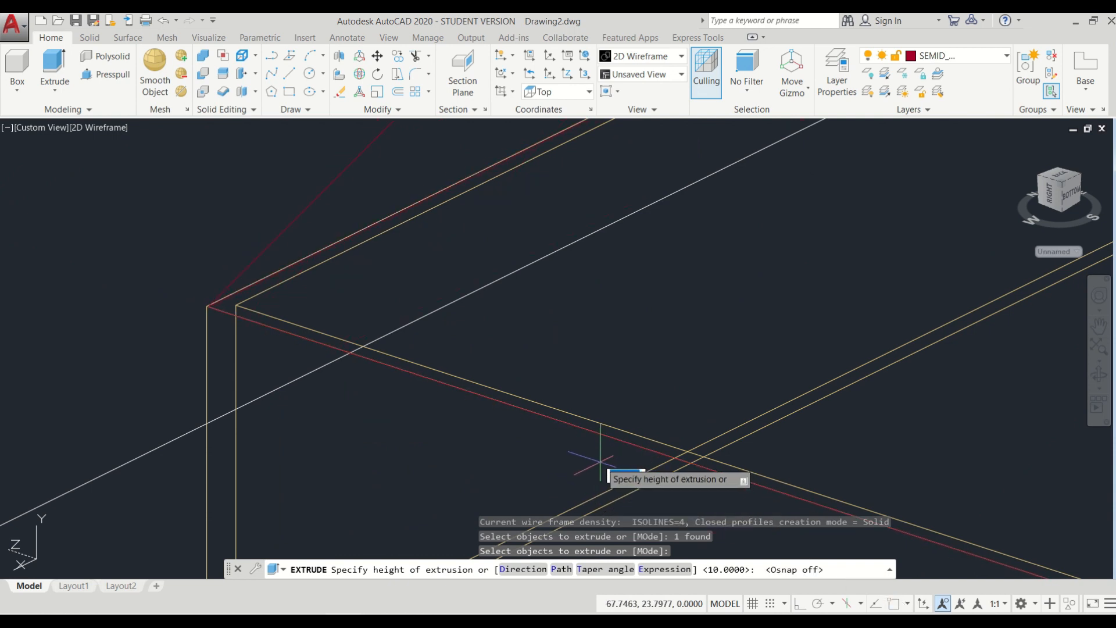
{"action": "key", "text": "Escape"}
{"action": "scroll", "coordinate": [443, 398], "scroll_direction": "down", "scroll_amount": 5}
{"action": "key", "text": "Escape"}
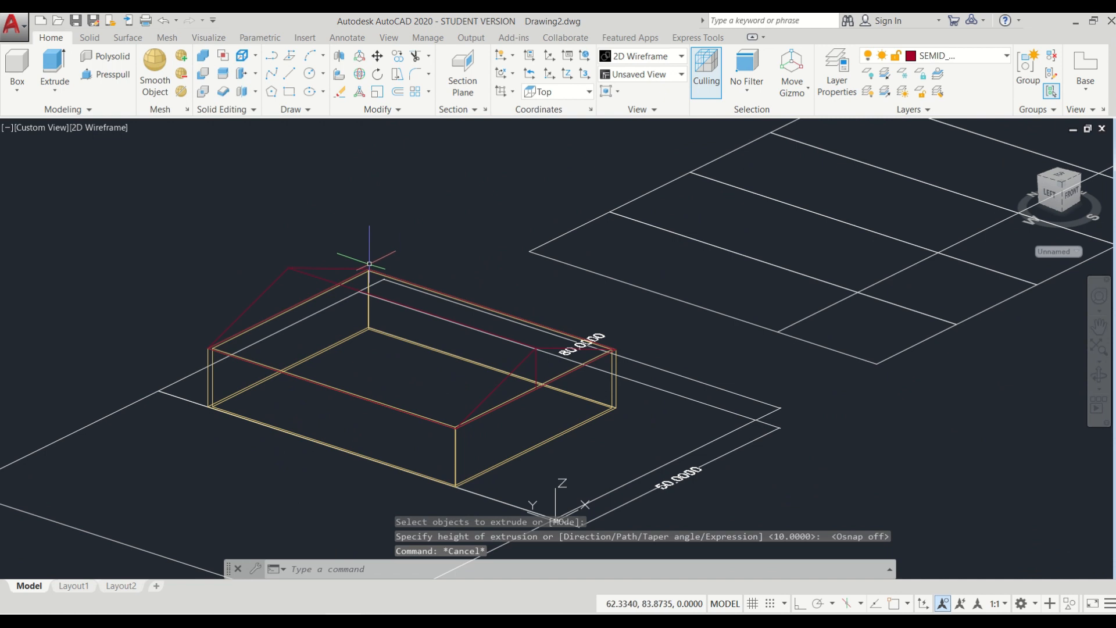
{"action": "key", "text": "Escape"}
- Switch to the Shaded visual style and orbit around the house to examine the roof on the walls
{"action": "left_click", "coordinate": [118, 132]}
{"action": "left_click", "coordinate": [143, 216]}
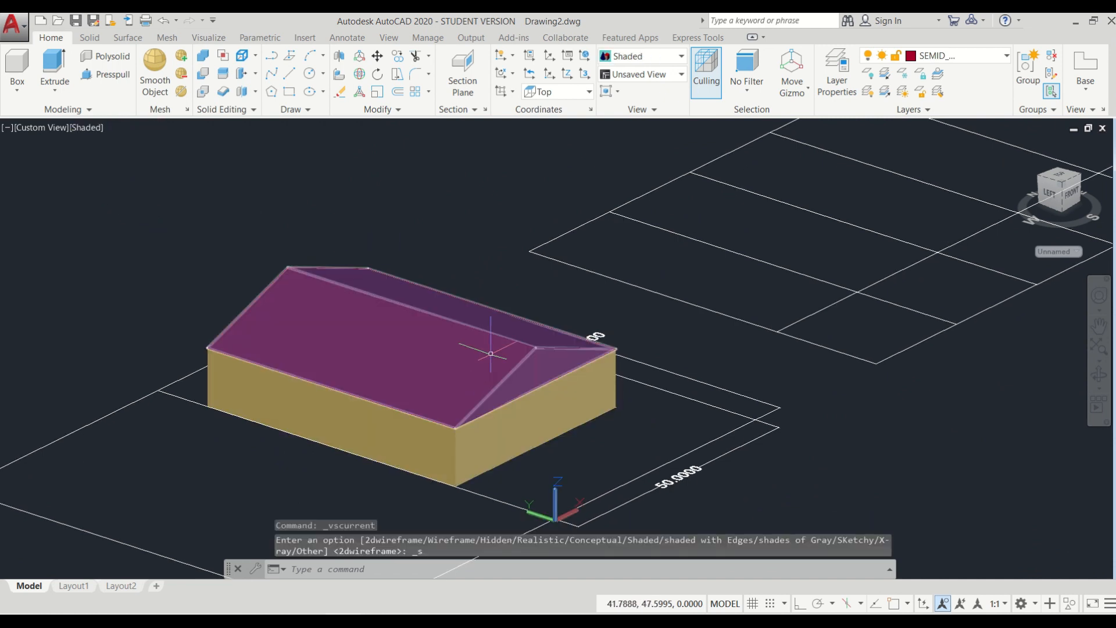
{"action": "type", "text": "3d"}
{"action": "left_click", "coordinate": [627, 433]}
{"action": "left_click_drag", "start_coordinate": [625, 431], "coordinate": [631, 401]}
{"action": "scroll", "coordinate": [493, 382], "scroll_direction": "up", "scroll_amount": 3}
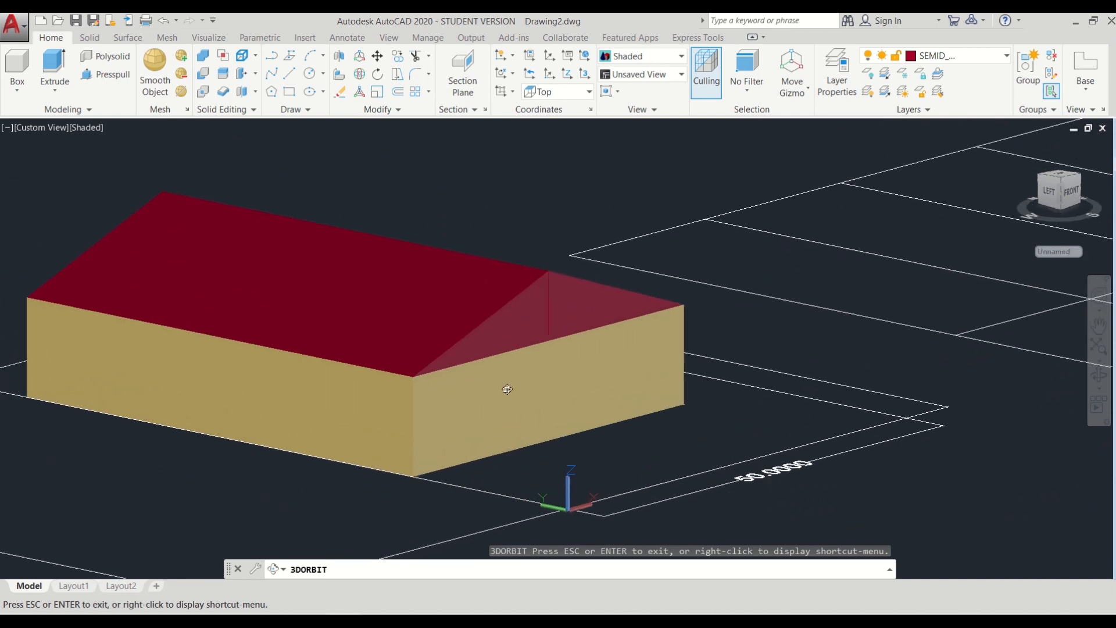
{"action": "key", "text": "Escape"}
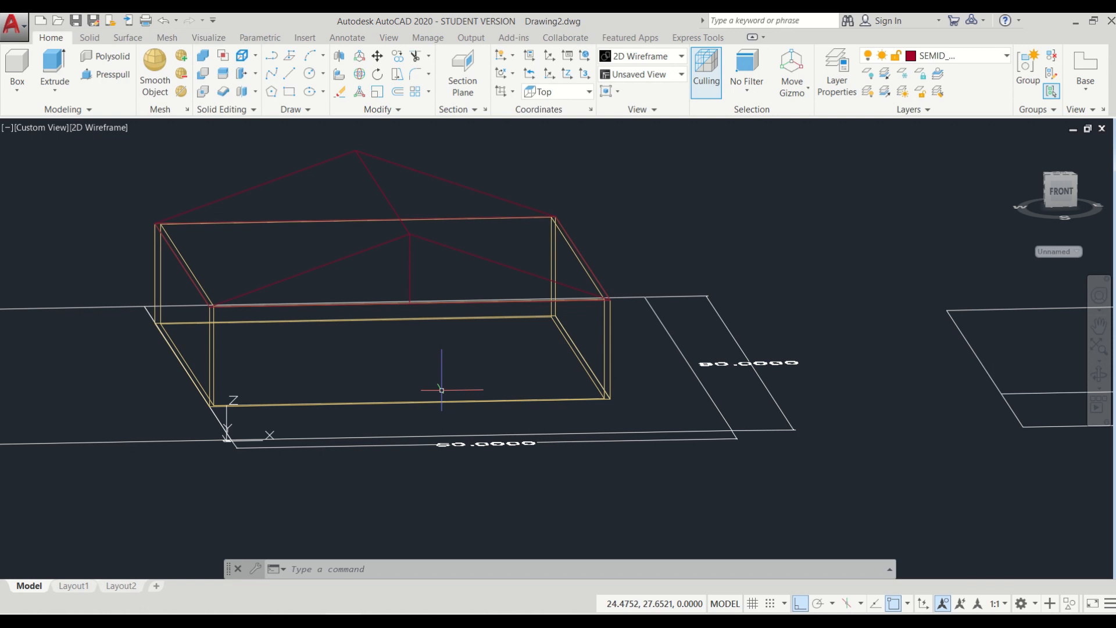
- Draw a 2-unit horizontal line along the outer bottom edge of the front wall, near its middle, as the door's base
{"action": "scroll", "coordinate": [281, 371], "scroll_direction": "up", "scroll_amount": 4}
{"action": "type", "text": "l"}
{"action": "key", "text": "Return"}
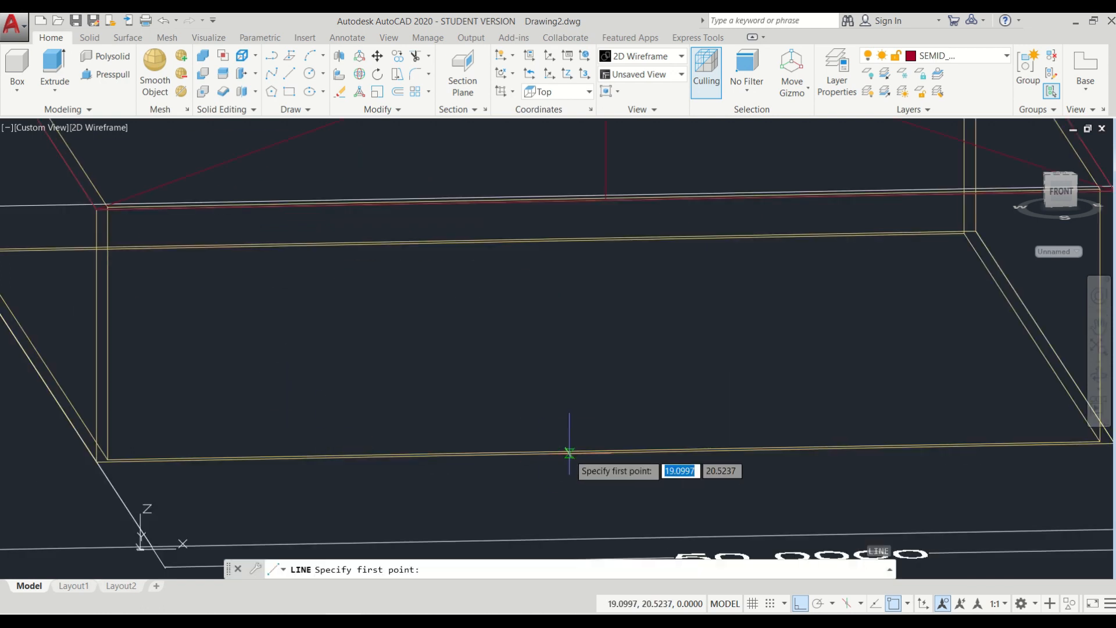
{"action": "left_click", "coordinate": [565, 448]}
{"action": "key", "text": "Return"}
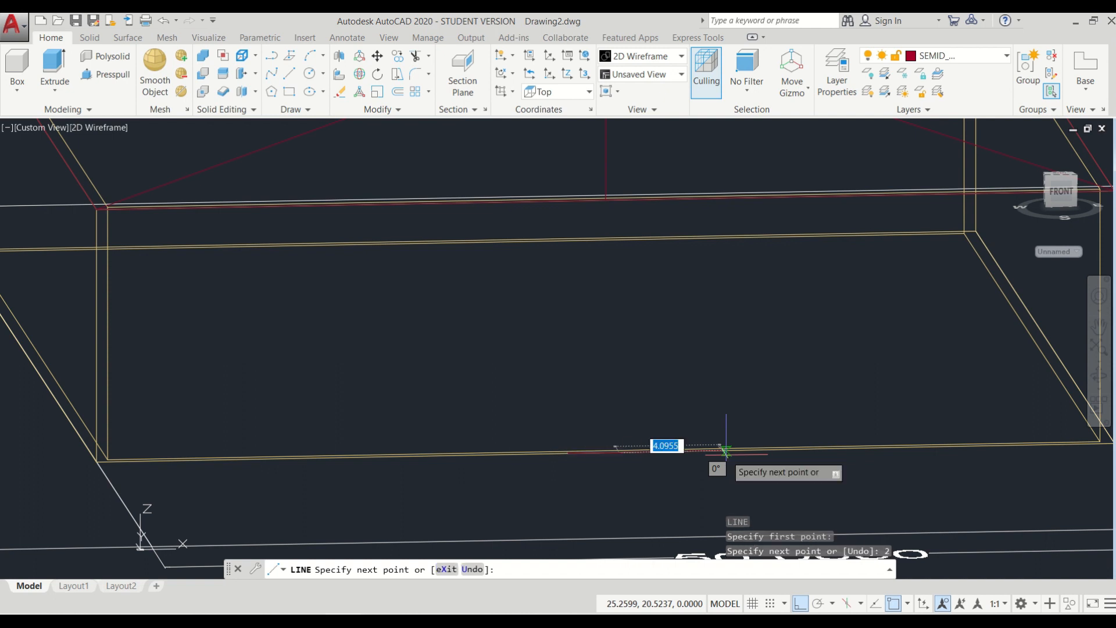
- Try an 8-unit vertical side for the door outline and undo it
{"action": "type", "text": "8"}
{"action": "key", "text": "Return"}
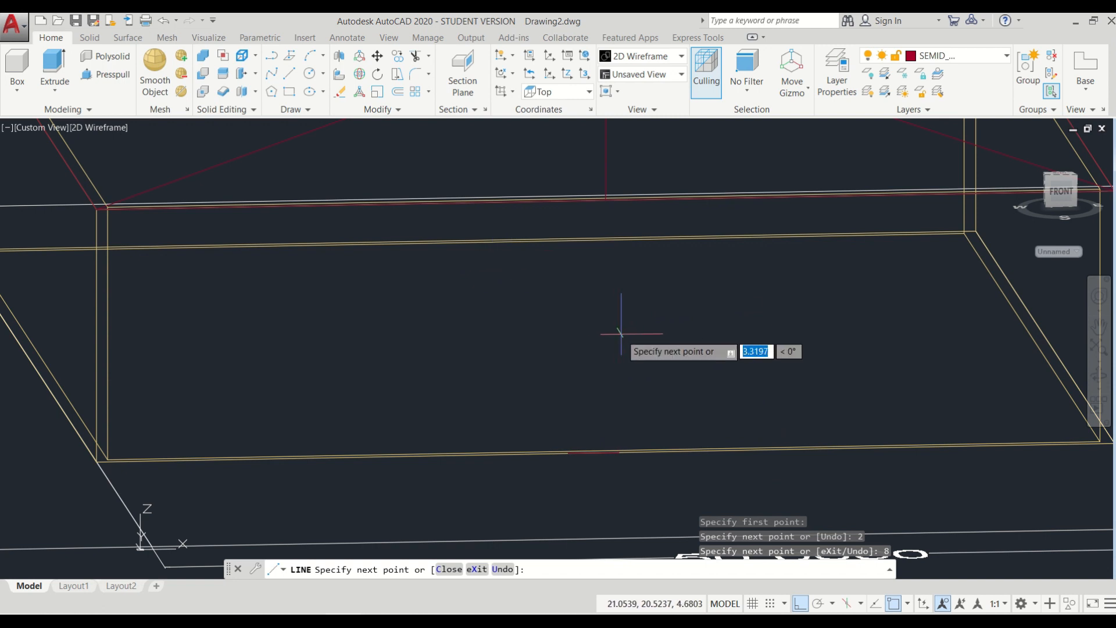
{"action": "key", "text": "ctrl+z"}
- Complete the door outline with a 7-unit vertical side, a 2-unit top line and a line back to the starting point
{"action": "type", "text": "7"}
{"action": "key", "text": "Return"}
{"action": "type", "text": "2"}
{"action": "key", "text": "Return"}
{"action": "left_click", "coordinate": [568, 451]}
{"action": "key", "text": "Return"}
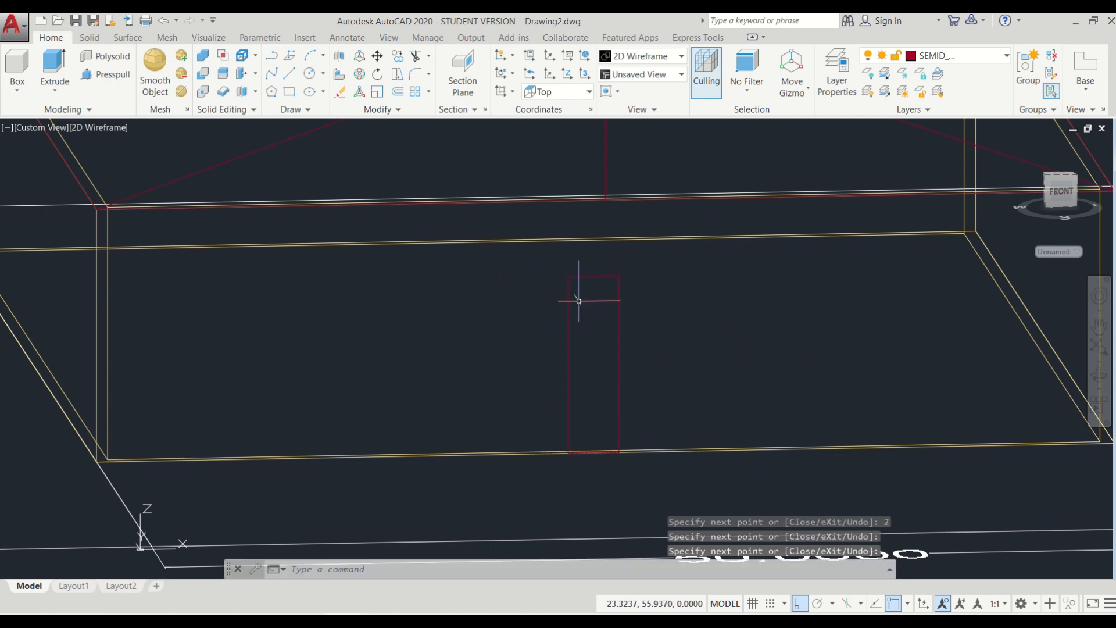
- Join the four lines of the door outline into one polyline
{"action": "left_click", "coordinate": [661, 331]}
{"action": "left_click", "coordinate": [534, 252]}
{"action": "scroll", "coordinate": [603, 446], "scroll_direction": "up", "scroll_amount": 3}
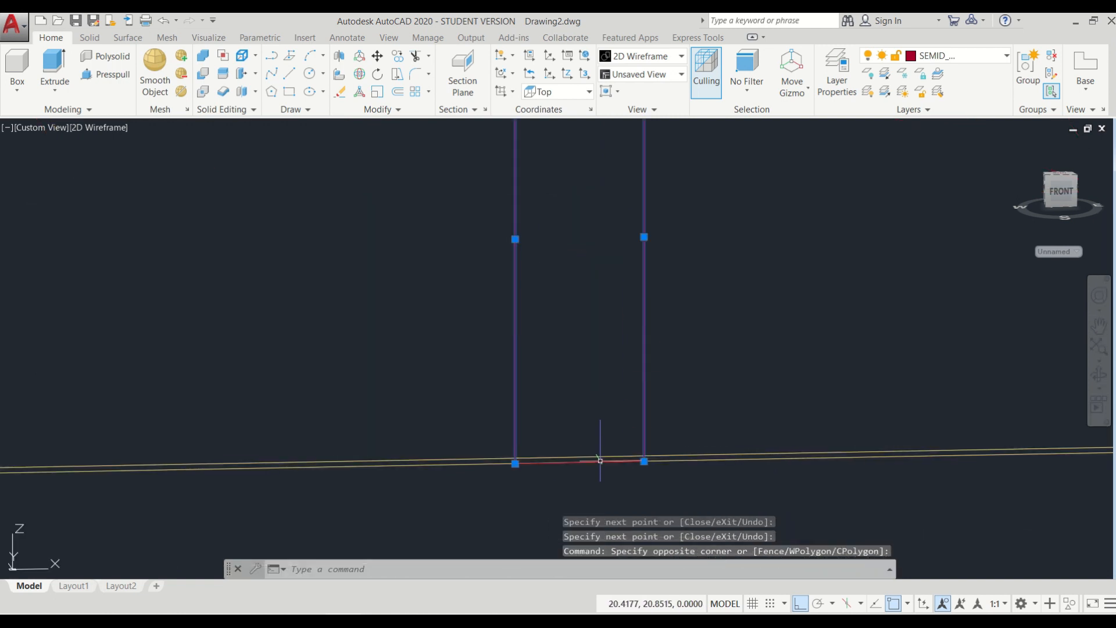
{"action": "left_click", "coordinate": [602, 464]}
{"action": "type", "text": "JOIN"}
{"action": "key", "text": "Return"}
{"action": "scroll", "coordinate": [656, 417], "scroll_direction": "down", "scroll_amount": 4}
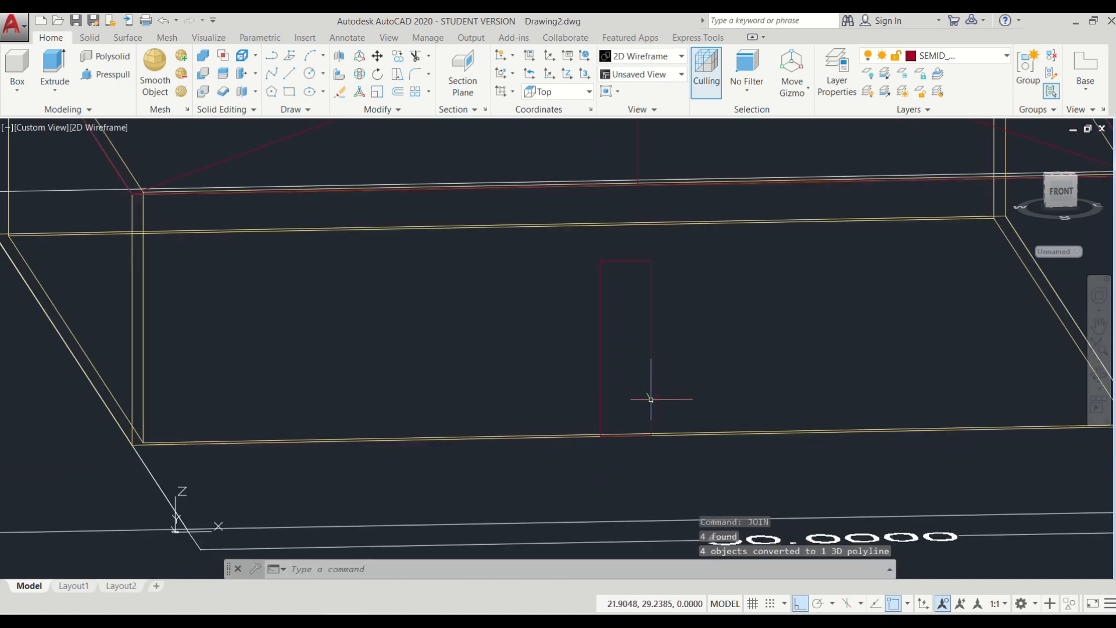
- Copy the door outline to its left so that the two door leaves share a vertical edge
{"action": "left_click", "coordinate": [656, 405]}
{"action": "left_click", "coordinate": [641, 390]}
{"action": "type", "text": "CO"}
{"action": "key", "text": "Return"}
{"action": "left_click", "coordinate": [651, 261]}
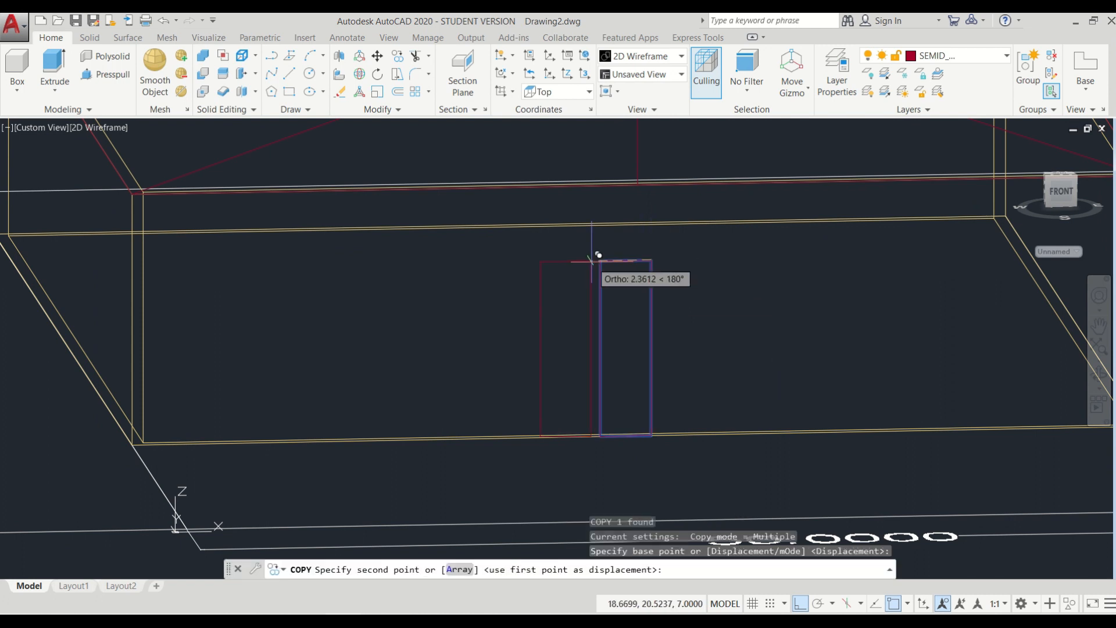
{"action": "left_click", "coordinate": [600, 261]}
{"action": "key", "text": "Escape"}
{"action": "key", "text": "Escape"}
{"action": "key", "text": "Escape"}
- Try to join the two adjacent door outlines into one object
{"action": "left_click", "coordinate": [675, 341]}
{"action": "left_click", "coordinate": [538, 293]}
{"action": "key", "text": "Escape"}
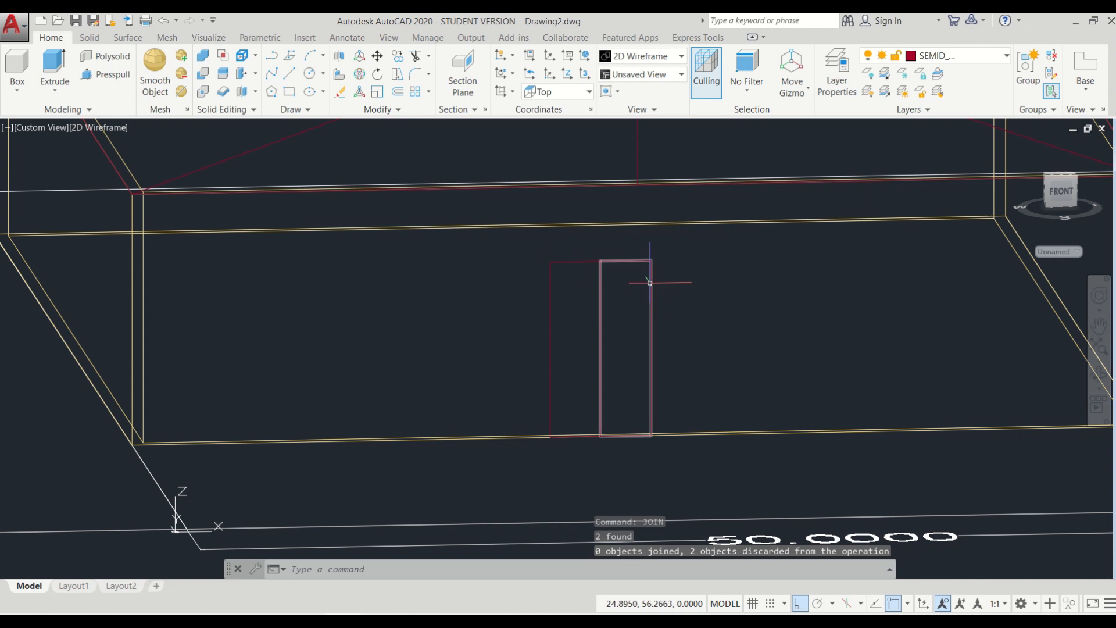
{"action": "key", "text": "Escape"}
{"action": "key", "text": "Escape"}
{"action": "type", "text": "REC"}
{"action": "key", "text": "Escape"}
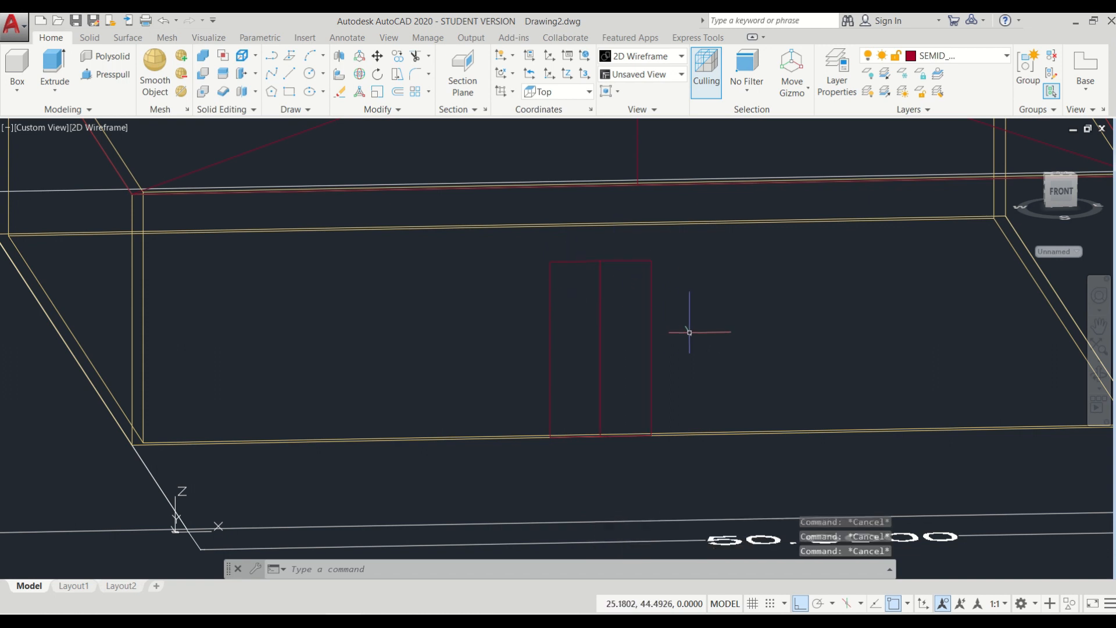
- Extrude both door outlines by 0.5
{"action": "left_click", "coordinate": [689, 332]}
{"action": "left_click", "coordinate": [512, 315]}
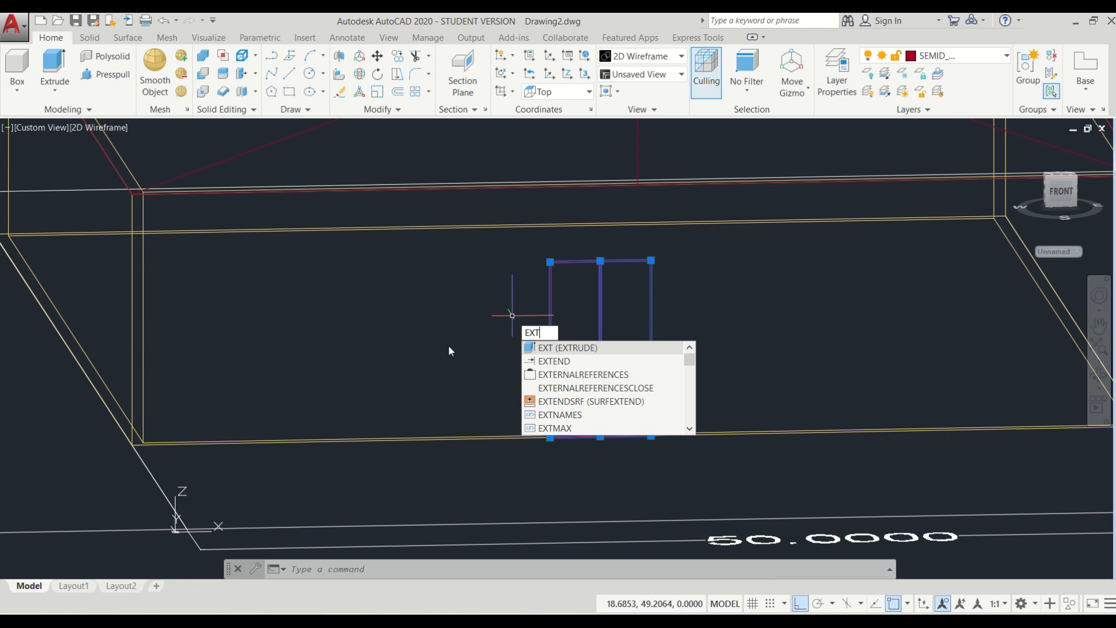
{"action": "key", "text": "Return"}
{"action": "type", "text": "0.5"}
{"action": "key", "text": "Return"}
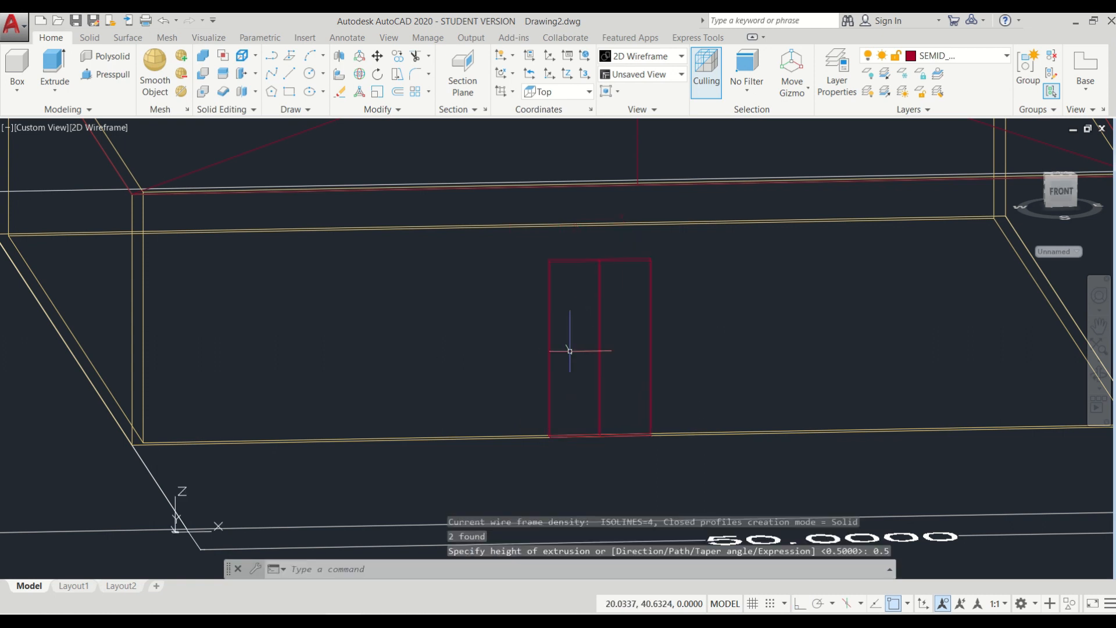
- Move both door leaves so their shared bottom corner sits at the midpoint of the front wall's bottom edge
{"action": "scroll", "coordinate": [493, 352], "scroll_direction": "down", "scroll_amount": 2}
{"action": "middle_click_drag", "start_coordinate": [615, 336], "coordinate": [489, 430]}
{"action": "left_click", "coordinate": [513, 436]}
{"action": "left_click", "coordinate": [428, 433]}
{"action": "scroll", "coordinate": [488, 458], "scroll_direction": "up", "scroll_amount": 2}
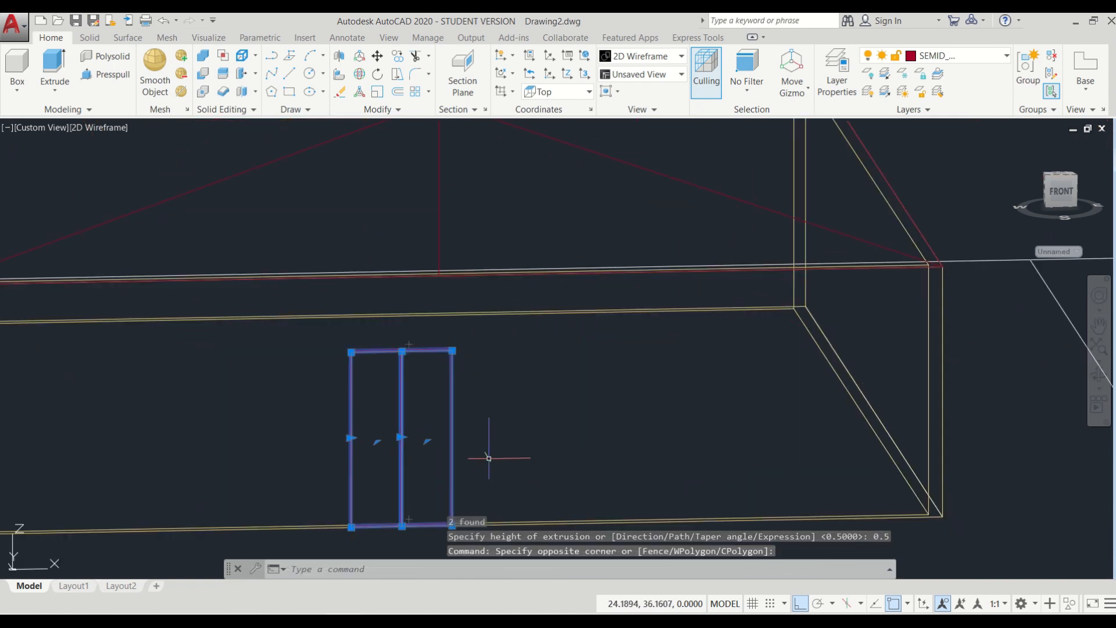
{"action": "key", "text": "Return"}
{"action": "left_click", "coordinate": [403, 525]}
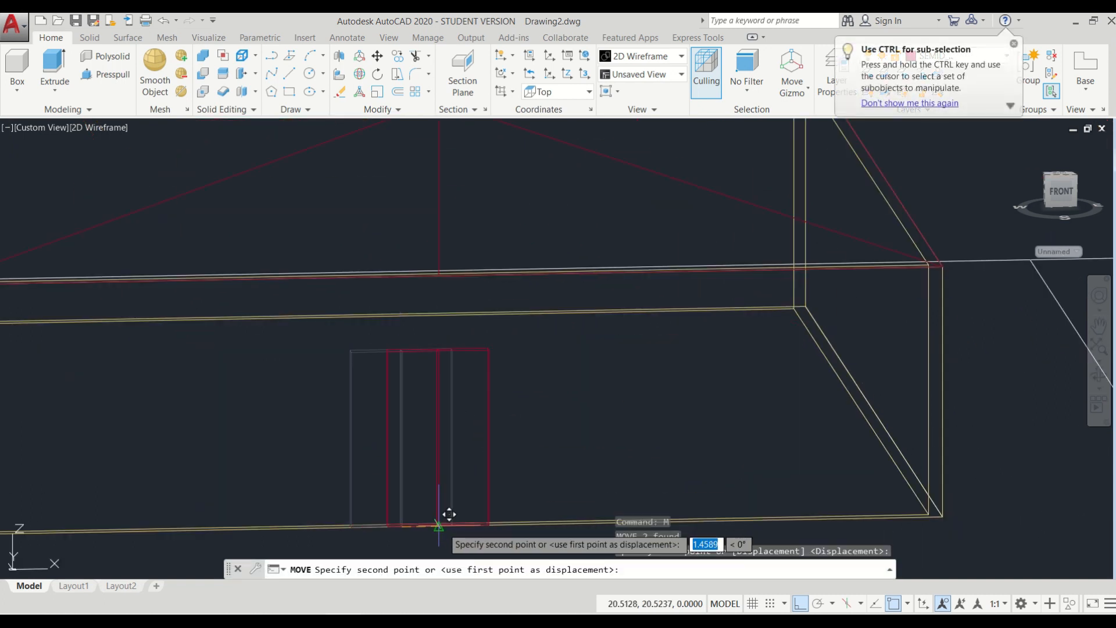
{"action": "left_click", "coordinate": [445, 526]}
{"action": "scroll", "coordinate": [542, 409], "scroll_direction": "down", "scroll_amount": 2}
{"action": "key", "text": "Escape"}
{"action": "key", "text": "Escape"}
{"action": "key", "text": "Escape"}
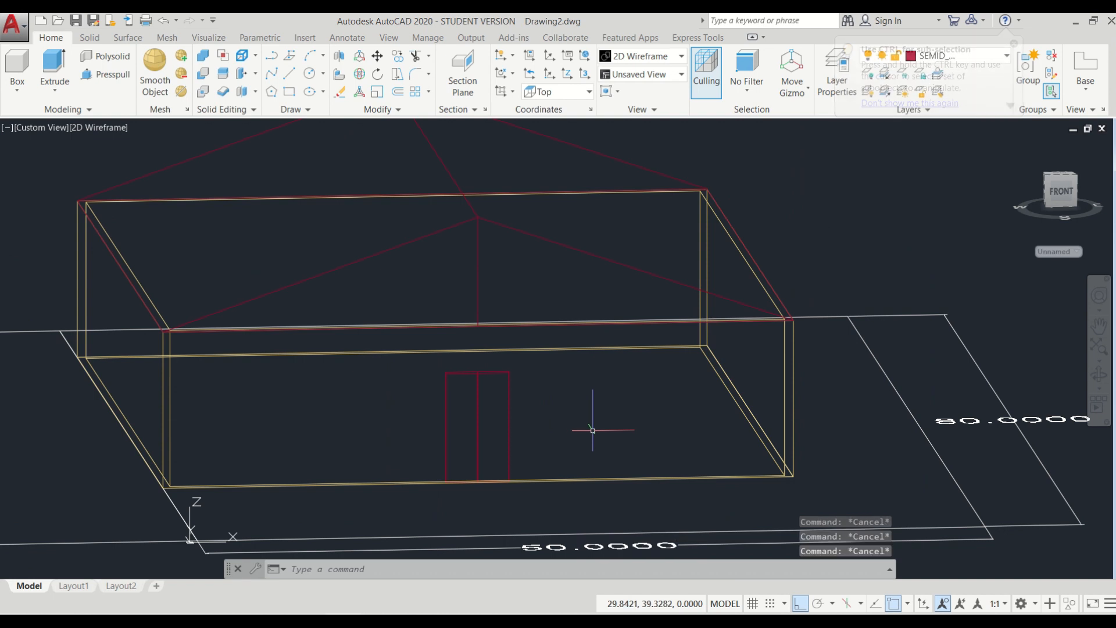
- Draw a closed window outline 3 units wide and 5 units high on the front wall's bottom edge, right of the door
{"action": "type", "text": "l"}
{"action": "key", "text": "Return"}
{"action": "scroll", "coordinate": [645, 459], "scroll_direction": "up", "scroll_amount": 5}
{"action": "left_click", "coordinate": [610, 541]}
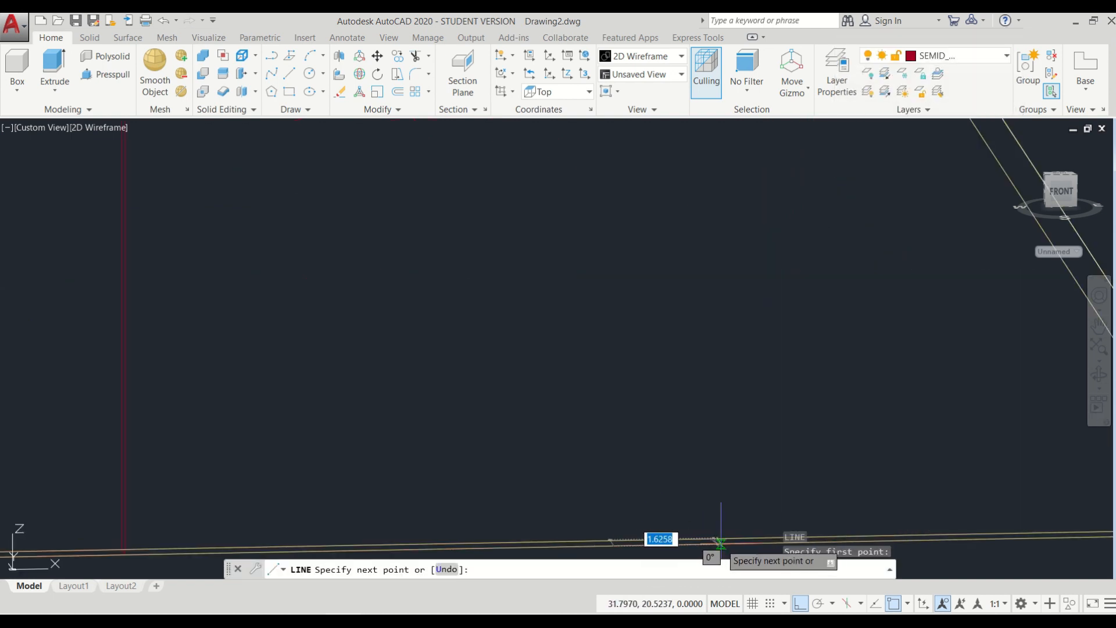
{"action": "key", "text": "Return"}
{"action": "scroll", "coordinate": [742, 438], "scroll_direction": "up", "scroll_amount": 3}
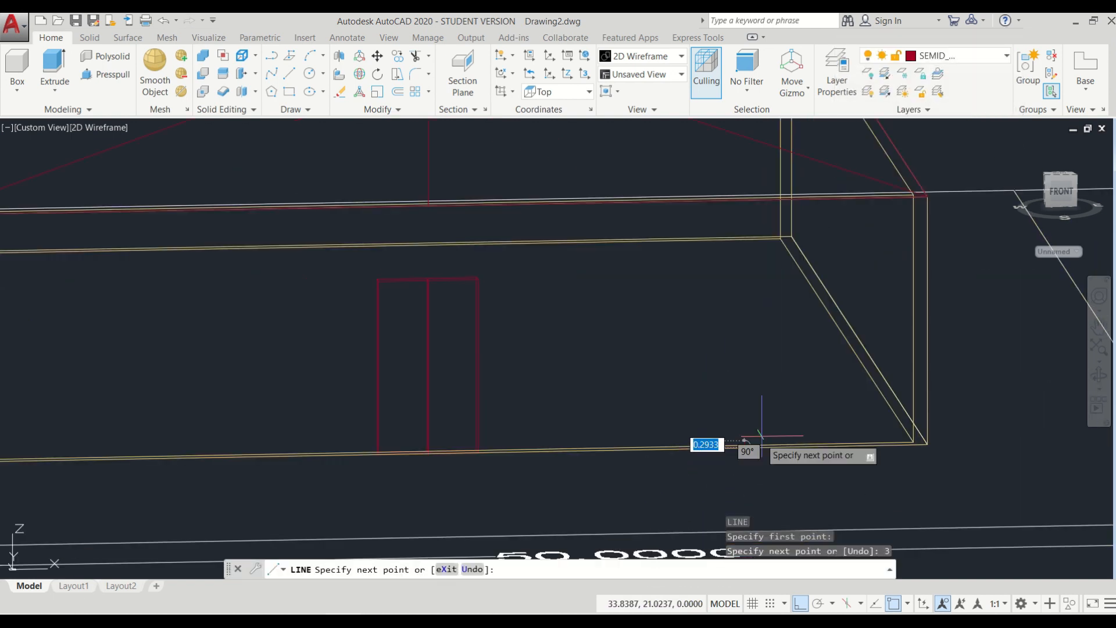
{"action": "type", "text": "5"}
{"action": "key", "text": "Return"}
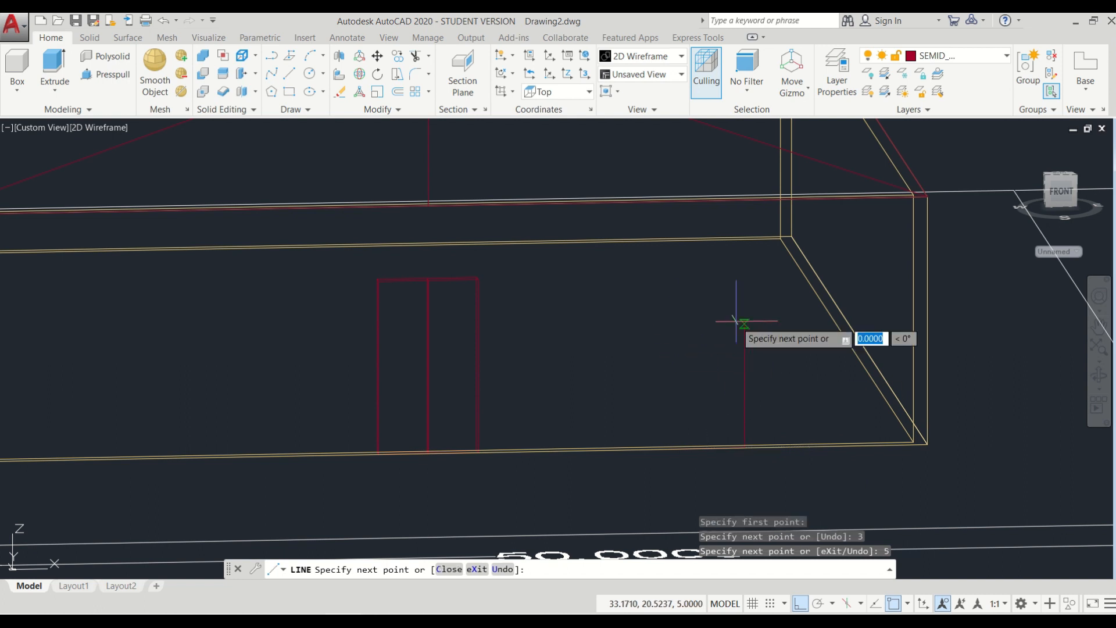
{"action": "type", "text": "3"}
{"action": "key", "text": "Return"}
{"action": "left_click", "coordinate": [670, 447]}
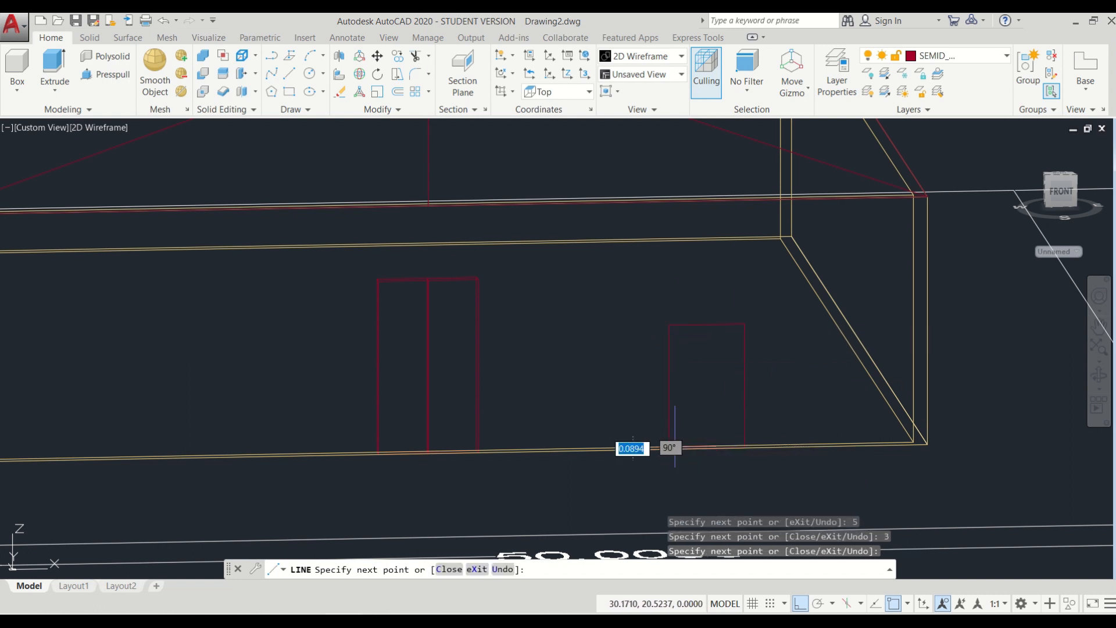
{"action": "key", "text": "Return"}
- Join the four lines of the window outline into one polyline
{"action": "left_click", "coordinate": [651, 299]}
{"action": "left_click", "coordinate": [759, 461]}
{"action": "type", "text": "JOI"}
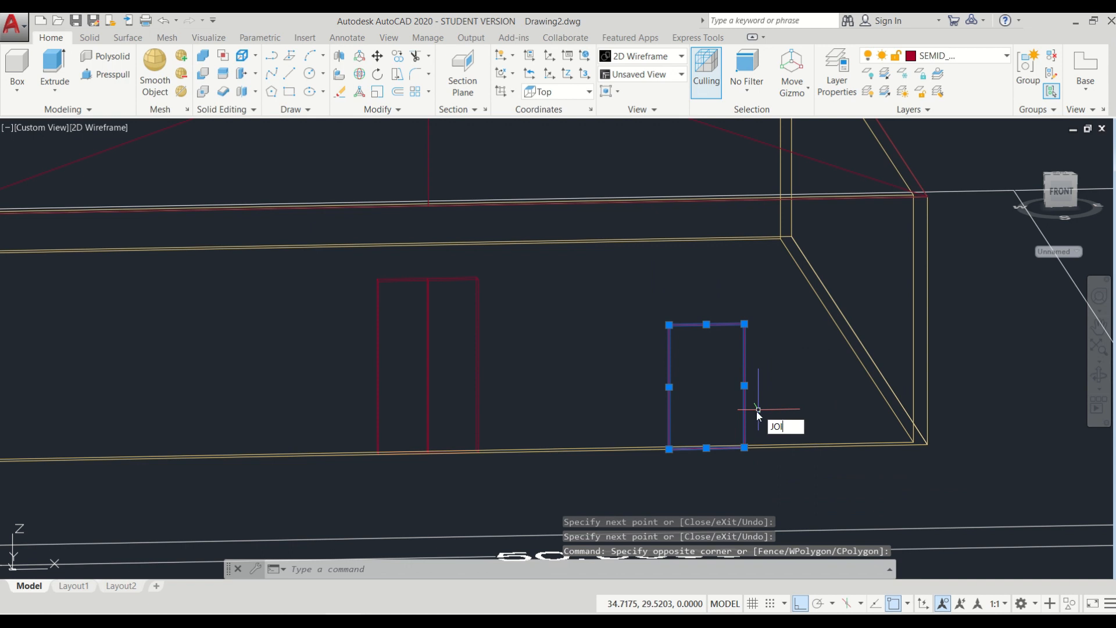
{"action": "type", "text": "n"}
{"action": "key", "text": "Return"}
- Move the window outline 2 units straight up from the front wall's bottom edge
{"action": "scroll", "coordinate": [744, 444], "scroll_direction": "up", "scroll_amount": 5}
{"action": "type", "text": "m"}
{"action": "key", "text": "Return"}
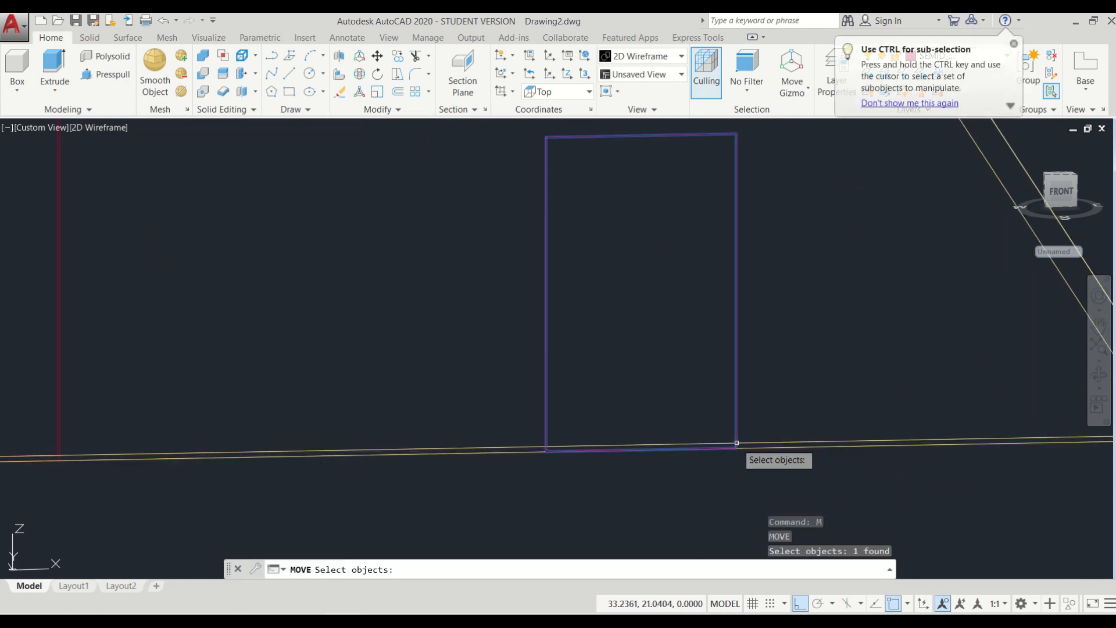
{"action": "left_click", "coordinate": [736, 443]}
{"action": "key", "text": "Return"}
{"action": "left_click", "coordinate": [737, 447]}
{"action": "scroll", "coordinate": [736, 448], "scroll_direction": "down", "scroll_amount": 5}
{"action": "type", "text": "2"}
{"action": "key", "text": "Return"}
{"action": "key", "text": "Return"}
{"action": "left_click", "coordinate": [761, 409]}
{"action": "left_click", "coordinate": [652, 275]}
{"action": "type", "text": "co"}
{"action": "key", "text": "Return"}
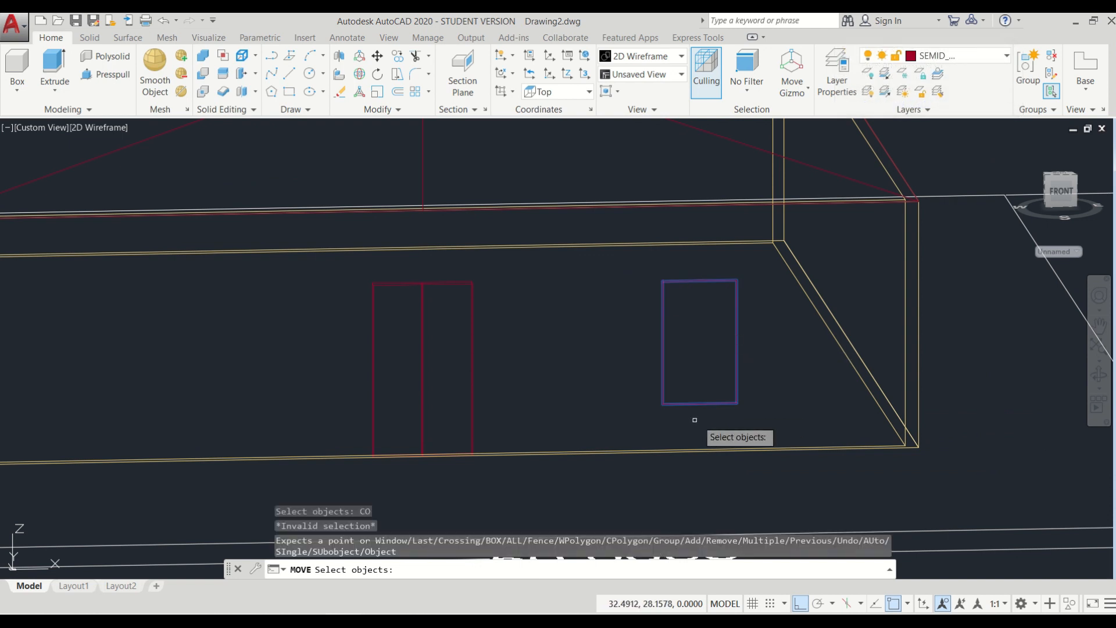
{"action": "key", "text": "Escape"}
{"action": "key", "text": "Escape"}
{"action": "key", "text": "Escape"}
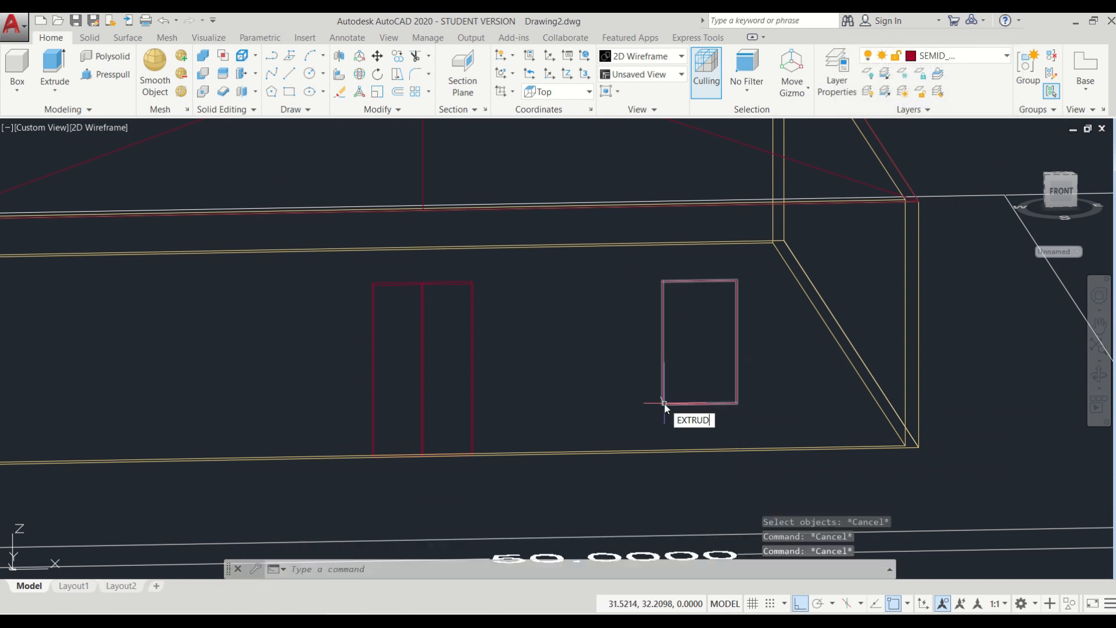
- Extrude the raised window outline by 0.5
{"action": "key", "text": "Return"}
{"action": "left_click", "coordinate": [663, 401]}
{"action": "key", "text": "Return"}
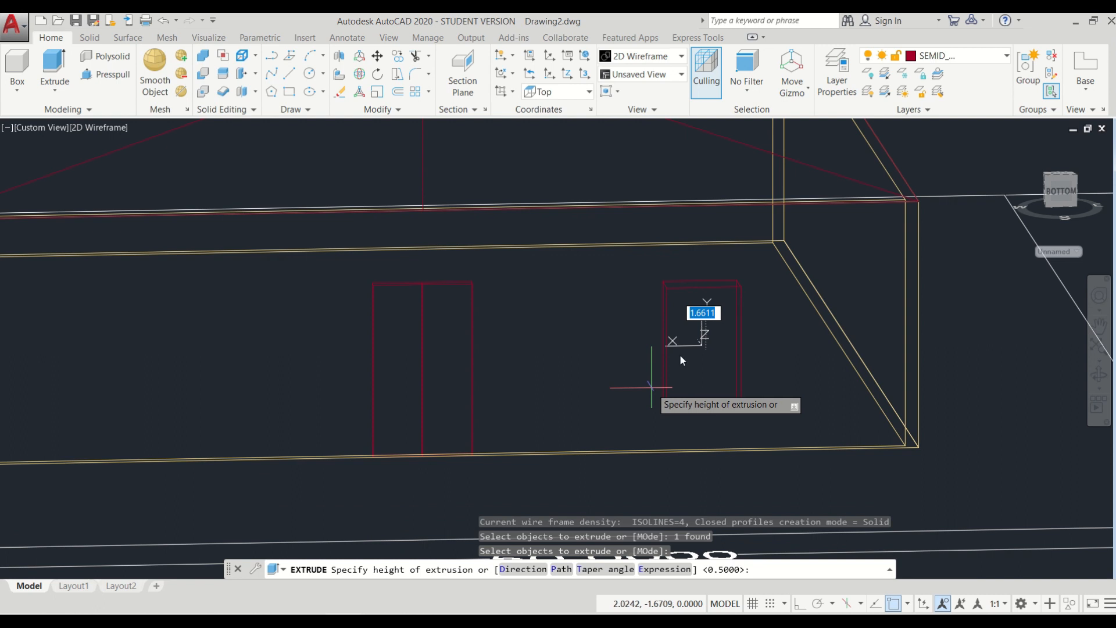
{"action": "key", "text": "Return"}
- Copy the extruded window about 3.7 units to the right along the front wall
{"action": "left_click", "coordinate": [752, 417]}
{"action": "left_click", "coordinate": [651, 368]}
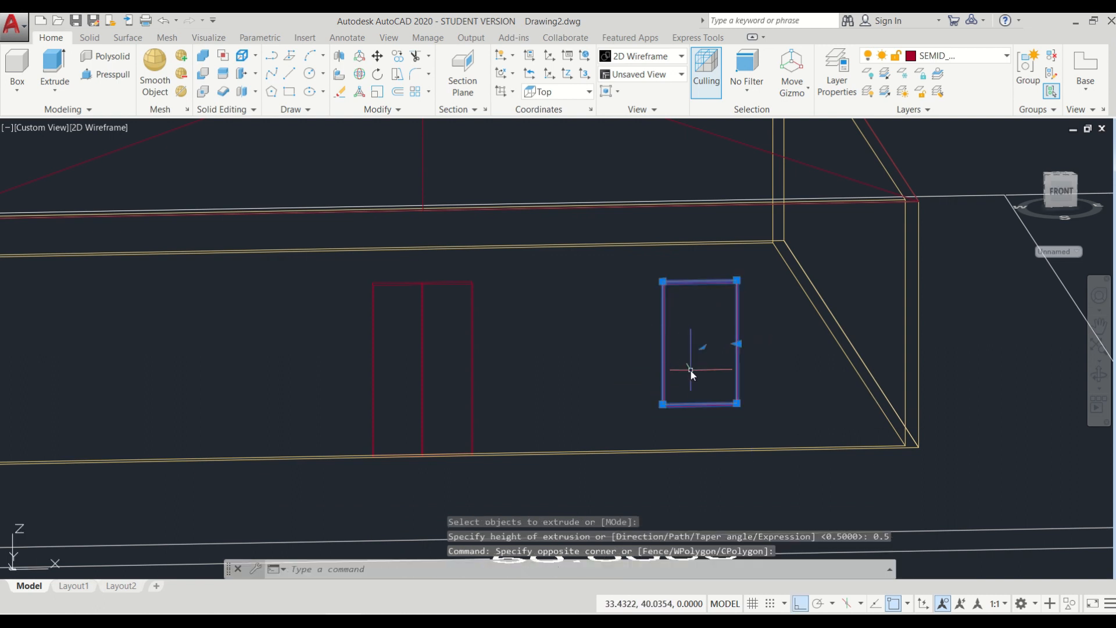
{"action": "type", "text": "co"}
{"action": "key", "text": "Return"}
{"action": "left_click", "coordinate": [664, 406]}
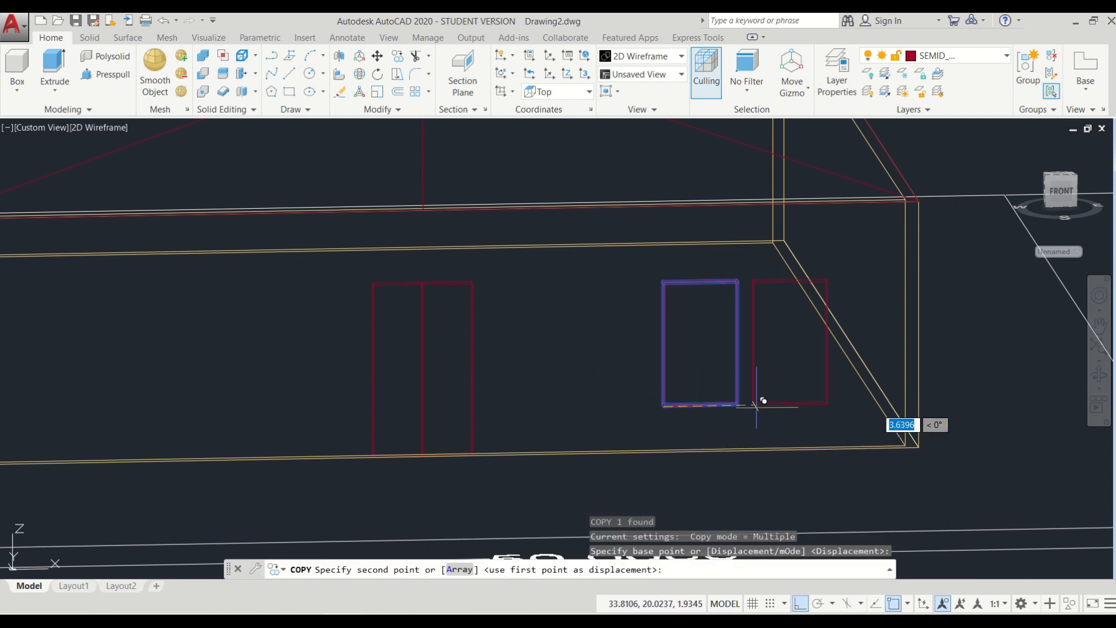
{"action": "left_click", "coordinate": [758, 406]}
{"action": "key", "text": "Escape"}
{"action": "key", "text": "Escape"}
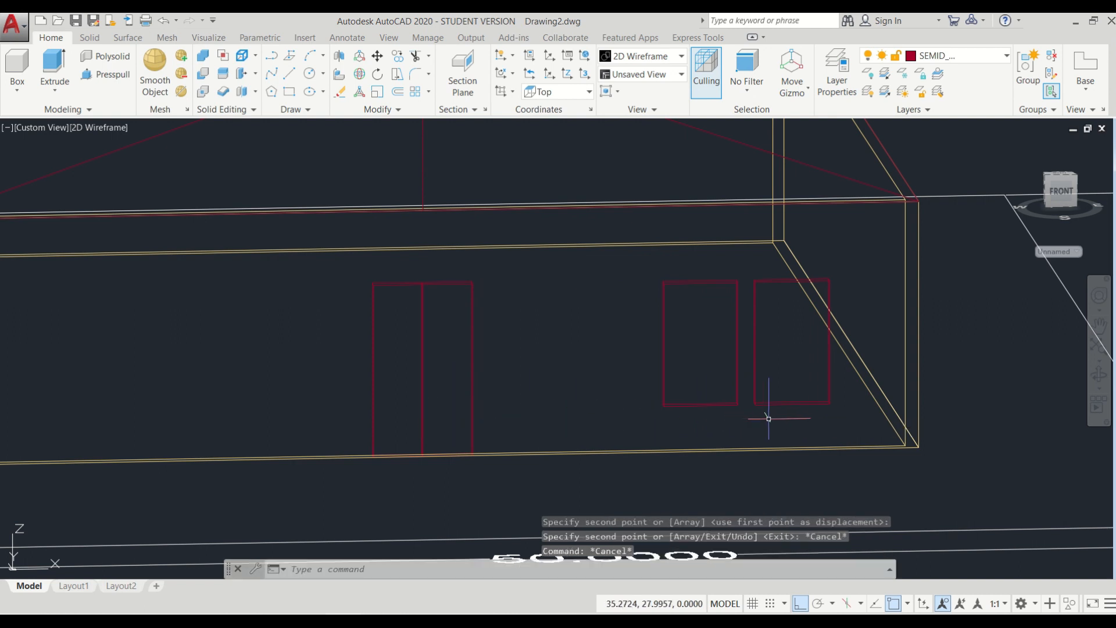
- Copy the pair of windows along the front wall to the area left of the double door
{"action": "left_click", "coordinate": [760, 411]}
{"action": "left_click", "coordinate": [701, 392]}
{"action": "type", "text": "co"}
{"action": "key", "text": "Return"}
{"action": "scroll", "coordinate": [805, 393], "scroll_direction": "down", "scroll_amount": 5}
{"action": "left_click", "coordinate": [750, 399]}
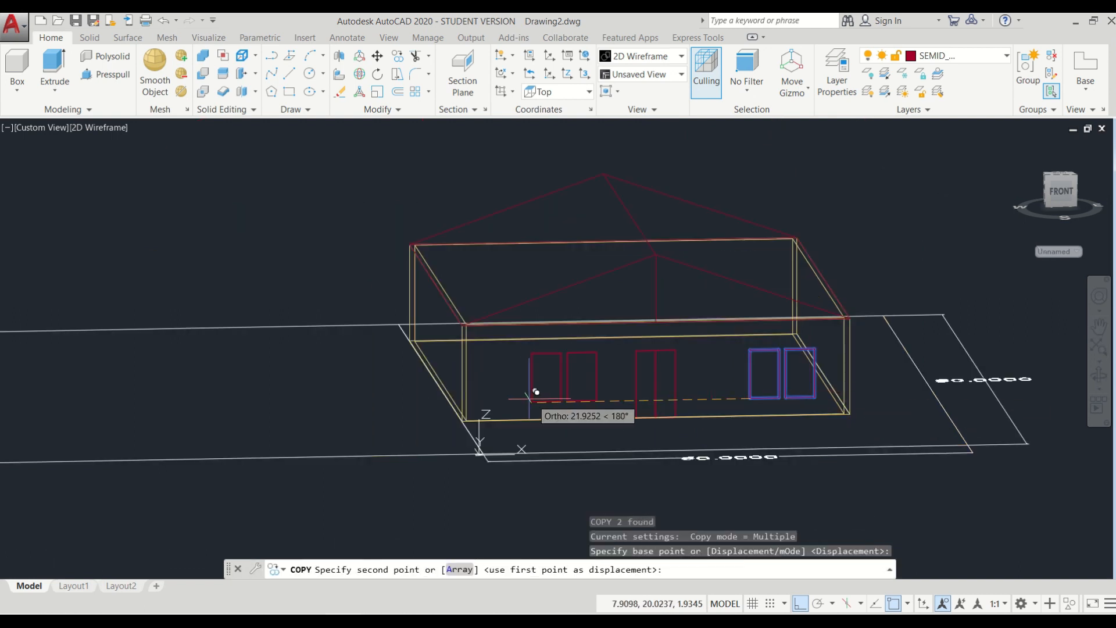
{"action": "left_click", "coordinate": [504, 396]}
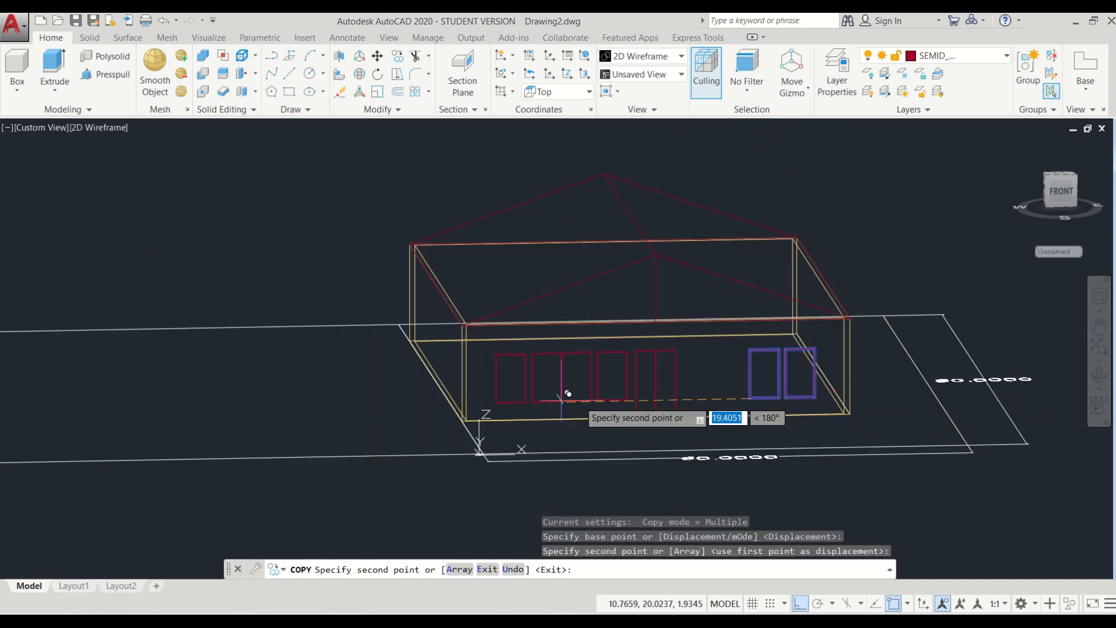
{"action": "key", "text": "Return"}
- Assign all four front windows to the SEMID_WINDOW layer
{"action": "scroll", "coordinate": [758, 405], "scroll_direction": "up", "scroll_amount": 2}
{"action": "scroll", "coordinate": [688, 390], "scroll_direction": "down", "scroll_amount": 3}
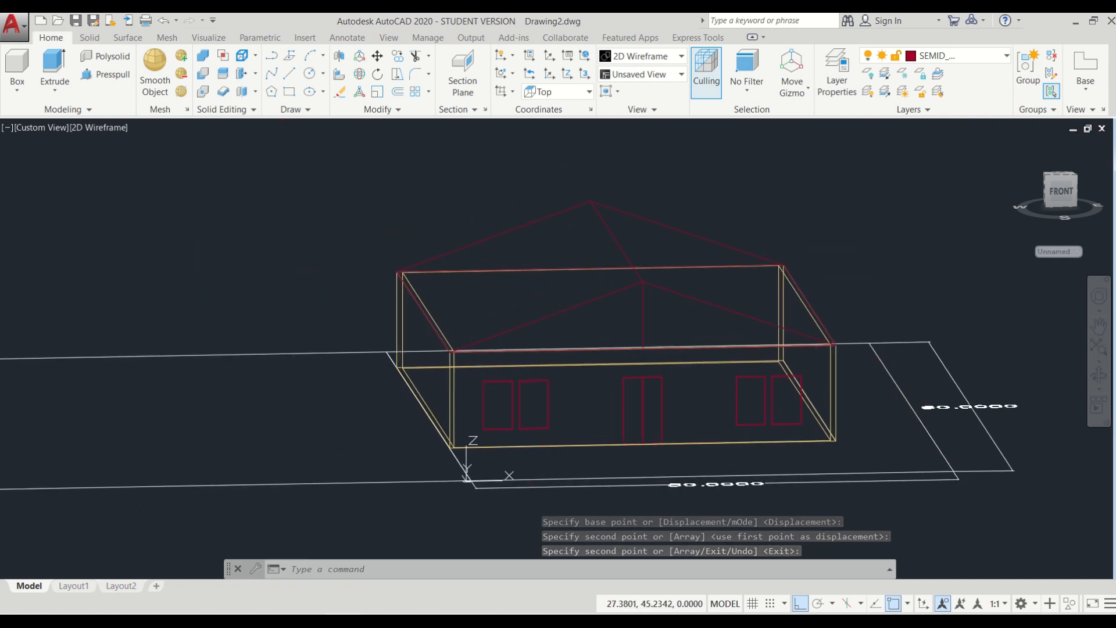
{"action": "left_click", "coordinate": [780, 433]}
{"action": "left_click", "coordinate": [727, 395]}
{"action": "left_click", "coordinate": [965, 55]}
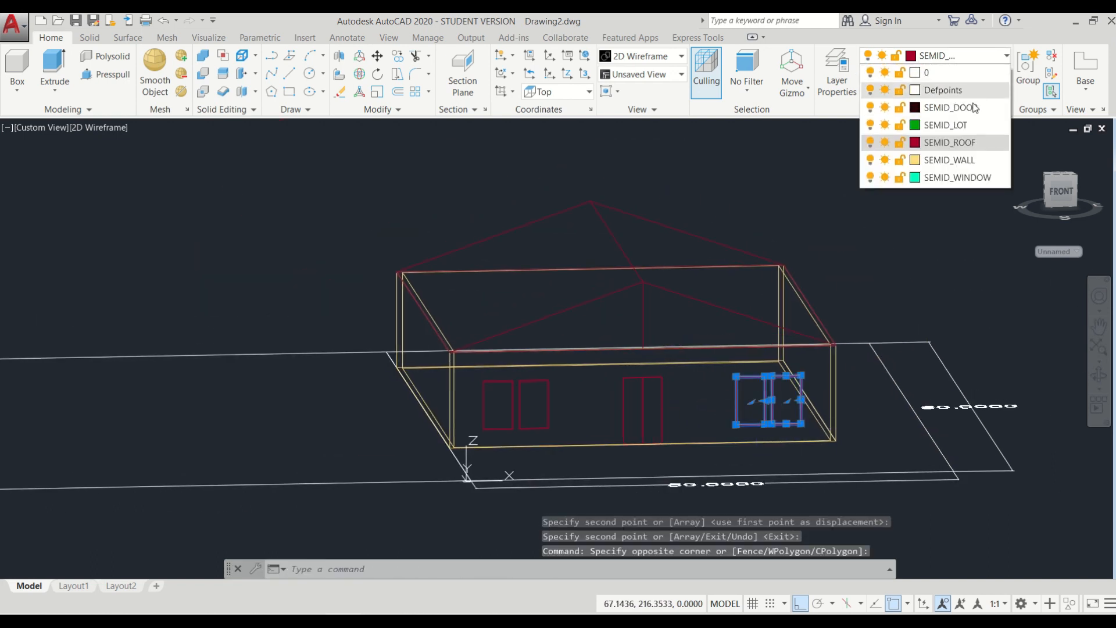
{"action": "left_click", "coordinate": [941, 180]}
{"action": "left_click", "coordinate": [493, 401]}
{"action": "left_click", "coordinate": [959, 55]}
{"action": "left_click", "coordinate": [941, 179]}
{"action": "key", "text": "Escape"}
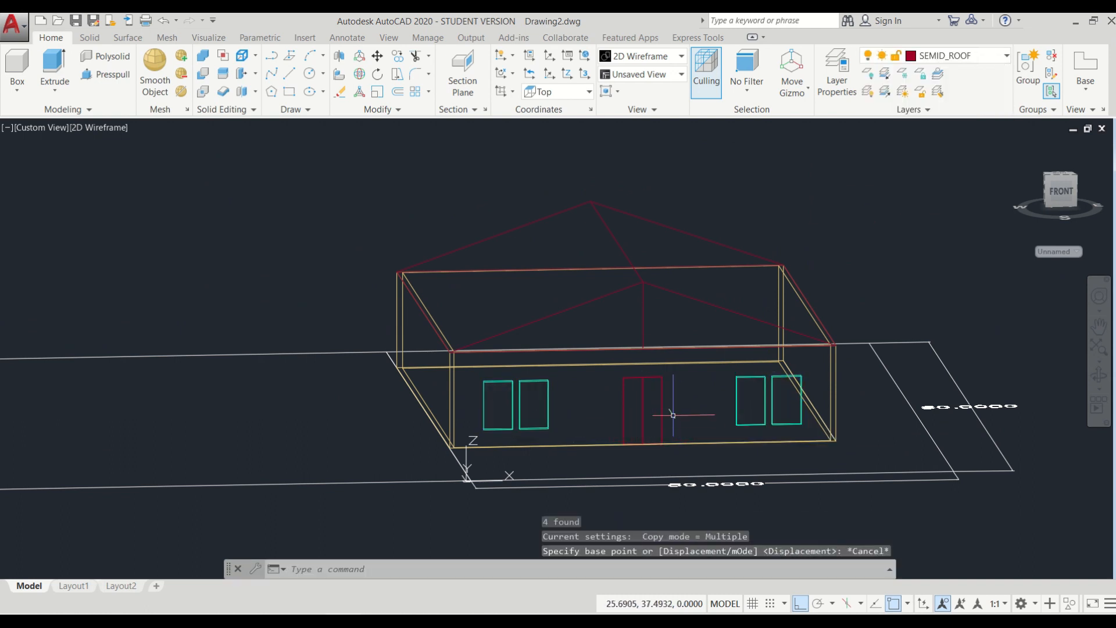
- Assign both leaves of the double door to the SEMID_DOOR layer
{"action": "left_click", "coordinate": [663, 419]}
{"action": "left_click", "coordinate": [1007, 55]}
{"action": "left_click", "coordinate": [942, 124]}
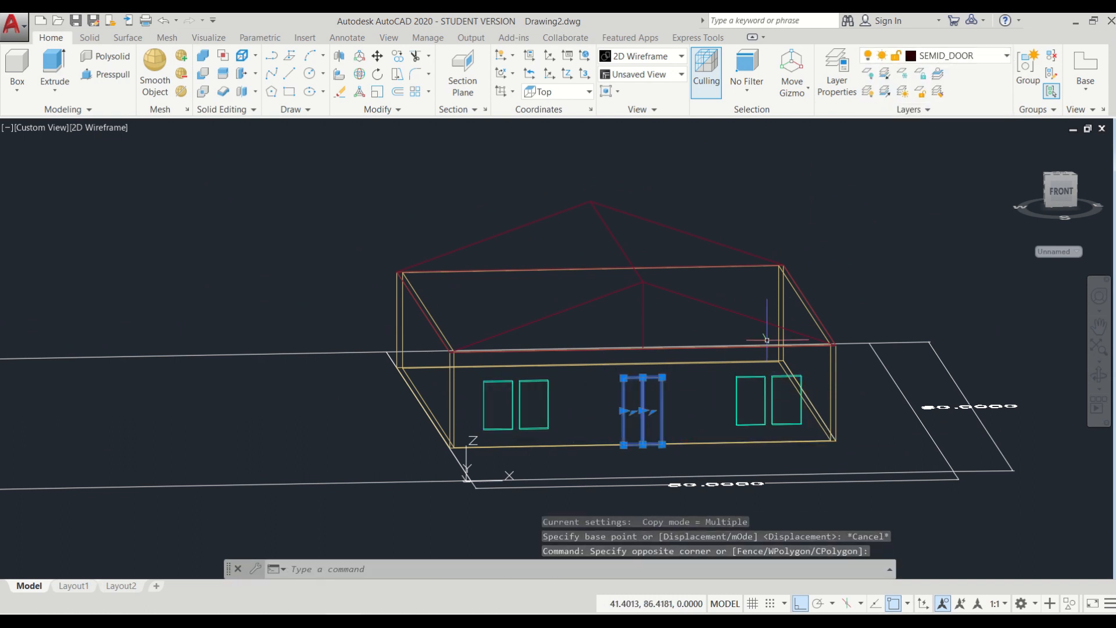
{"action": "key", "text": "Escape"}
- Move both door leaves slightly outward from the front wall face, working in the 2D Wireframe visual style
{"action": "scroll", "coordinate": [685, 389], "scroll_direction": "up", "scroll_amount": 2}
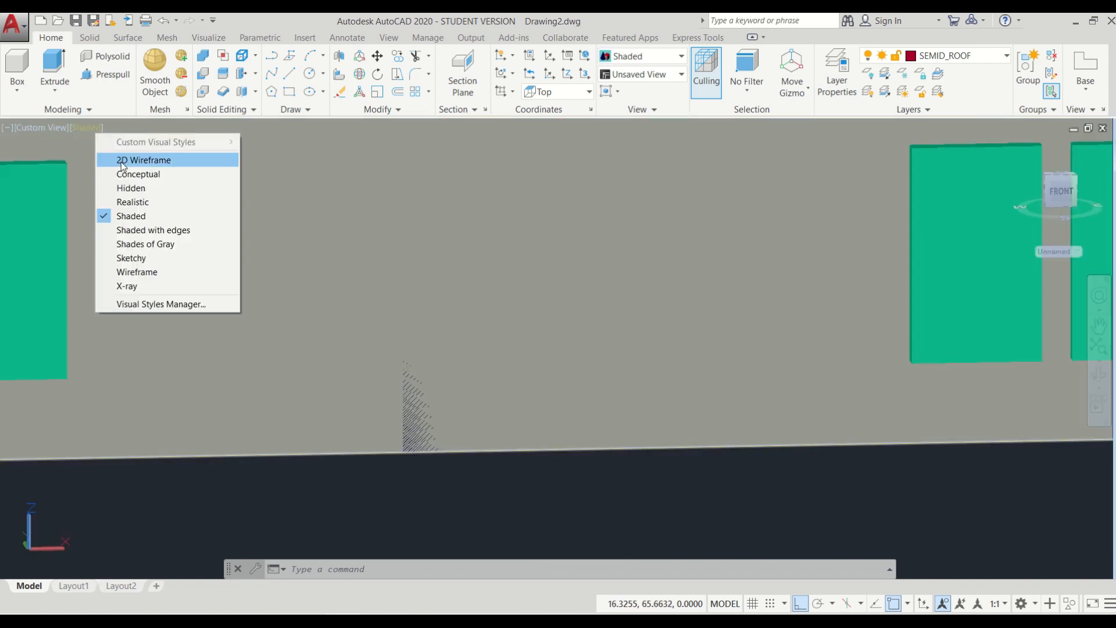
{"action": "left_click", "coordinate": [123, 161]}
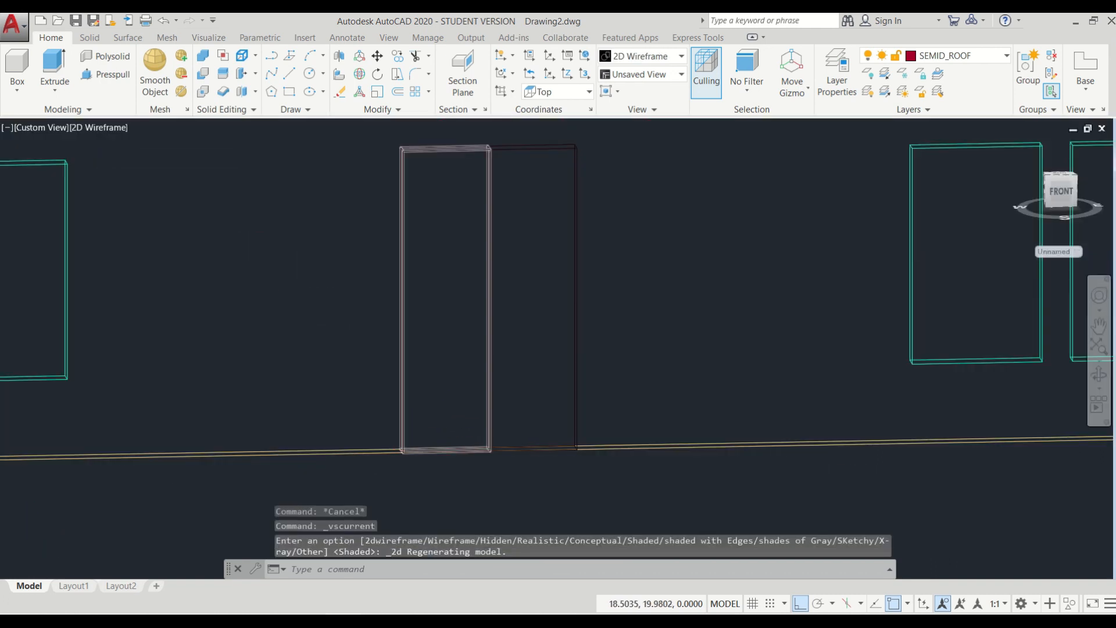
{"action": "scroll", "coordinate": [406, 452], "scroll_direction": "up", "scroll_amount": 4}
{"action": "left_click", "coordinate": [411, 433]}
{"action": "scroll", "coordinate": [879, 425], "scroll_direction": "down", "scroll_amount": 2}
{"action": "scroll", "coordinate": [879, 424], "scroll_direction": "down", "scroll_amount": 2}
{"action": "left_click", "coordinate": [995, 393]}
{"action": "scroll", "coordinate": [819, 404], "scroll_direction": "up", "scroll_amount": 4}
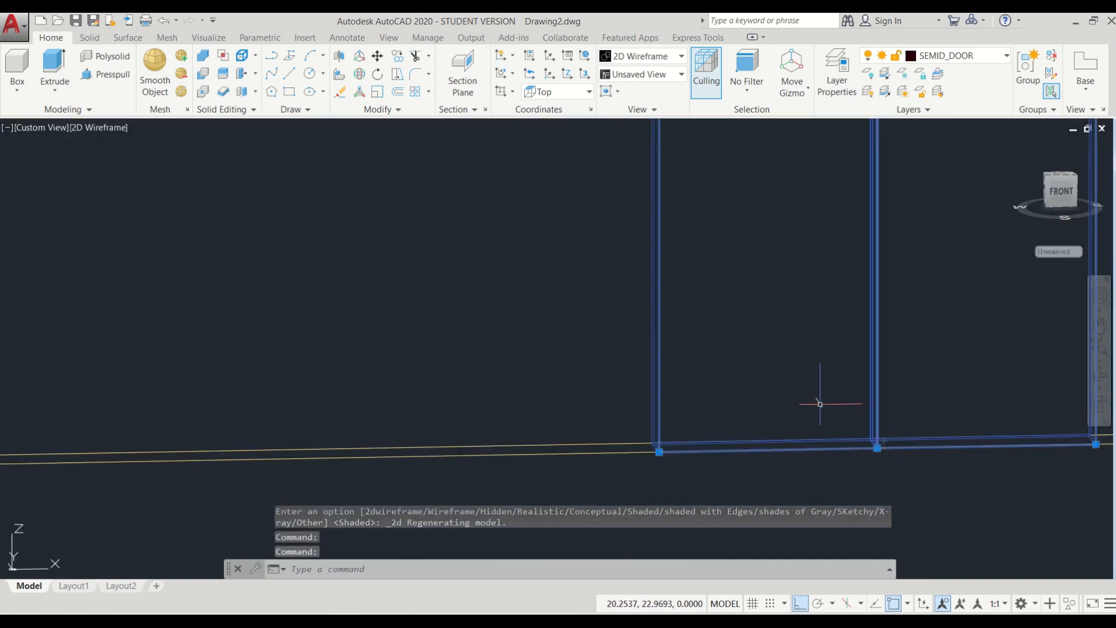
{"action": "type", "text": "m"}
{"action": "key", "text": "Return"}
{"action": "left_click", "coordinate": [877, 474]}
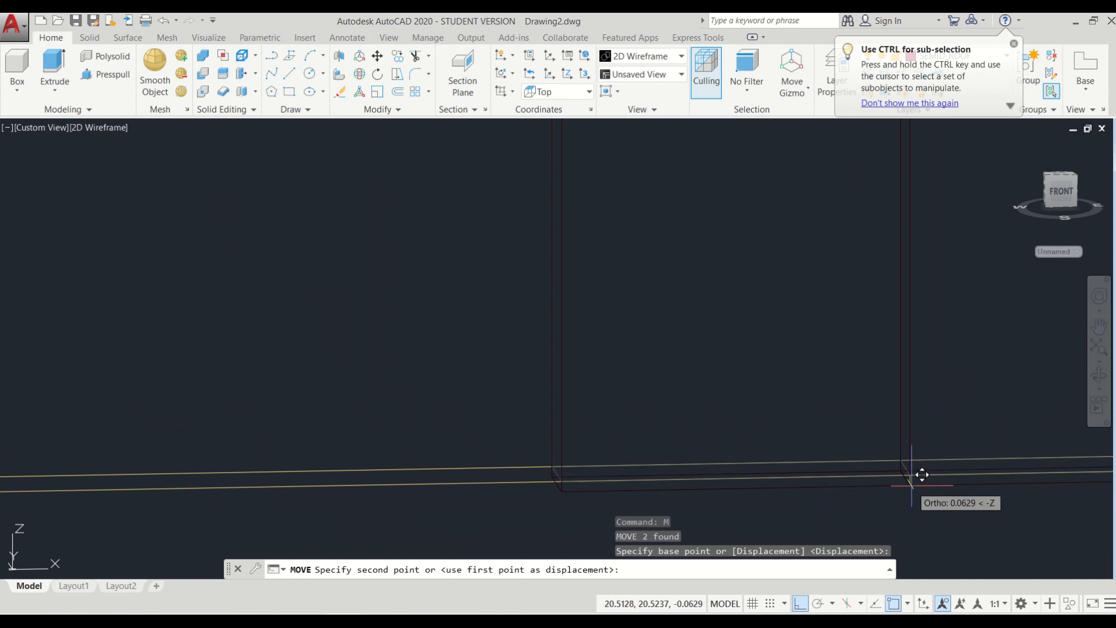
{"action": "left_click", "coordinate": [941, 483]}
{"action": "key", "text": "Escape"}
{"action": "key", "text": "Escape"}
{"action": "key", "text": "Escape"}
{"action": "scroll", "coordinate": [941, 483], "scroll_direction": "down", "scroll_amount": 8}
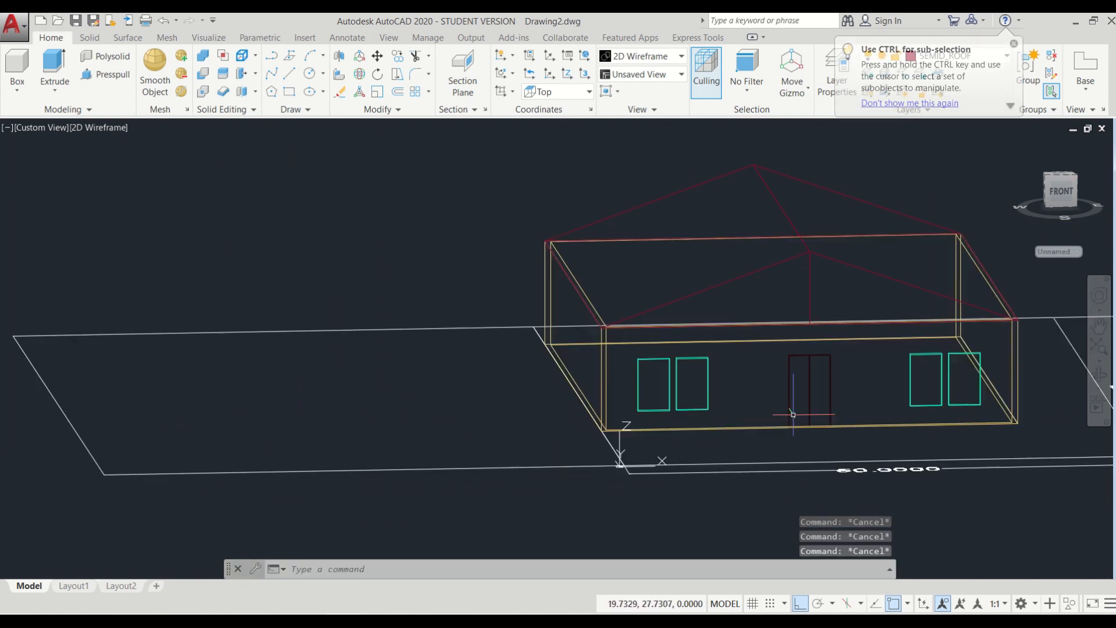
- Inspect the coloured house in the Shaded visual style and return to 2D Wireframe
{"action": "left_click", "coordinate": [98, 127]}
{"action": "left_click", "coordinate": [128, 214]}
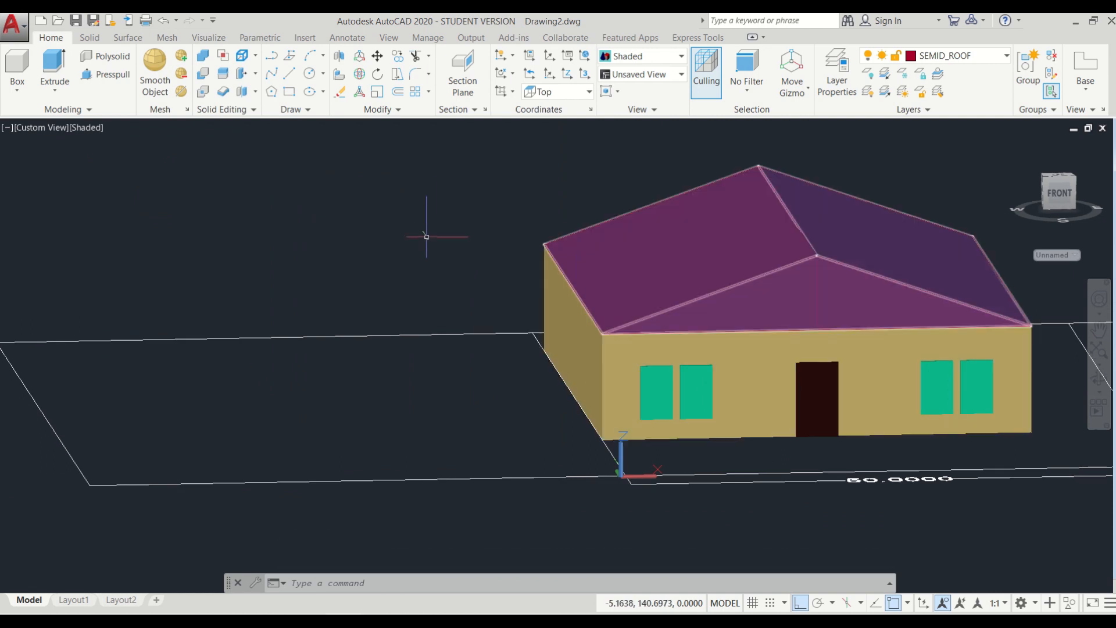
{"action": "scroll", "coordinate": [498, 336], "scroll_direction": "down", "scroll_amount": 3}
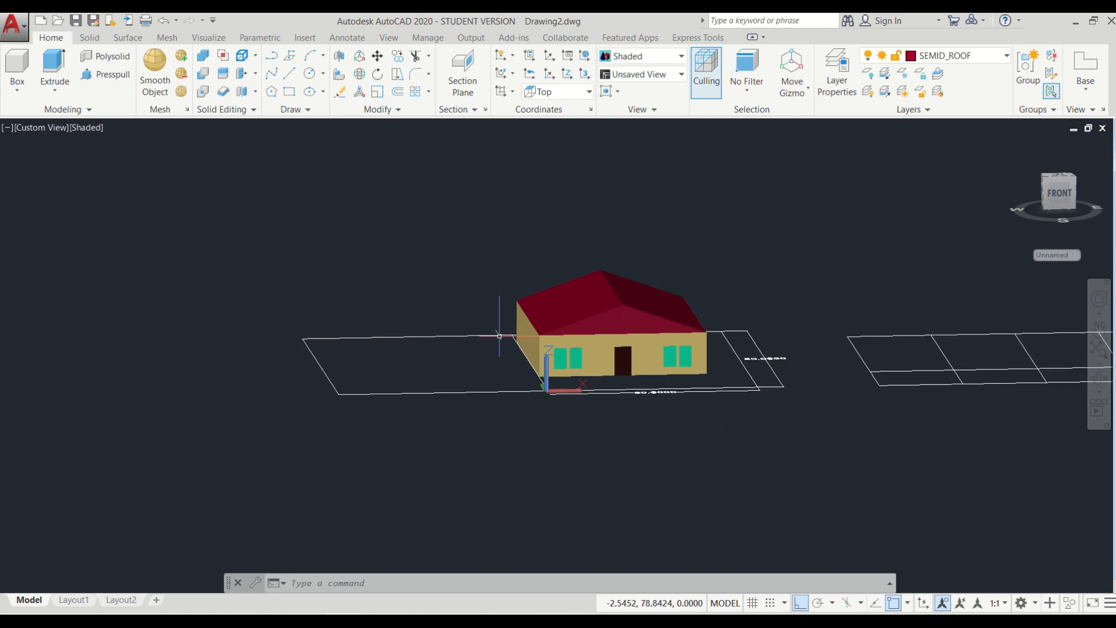
{"action": "scroll", "coordinate": [546, 326], "scroll_direction": "up", "scroll_amount": 1}
{"action": "left_click", "coordinate": [84, 129]}
{"action": "left_click", "coordinate": [111, 157]}
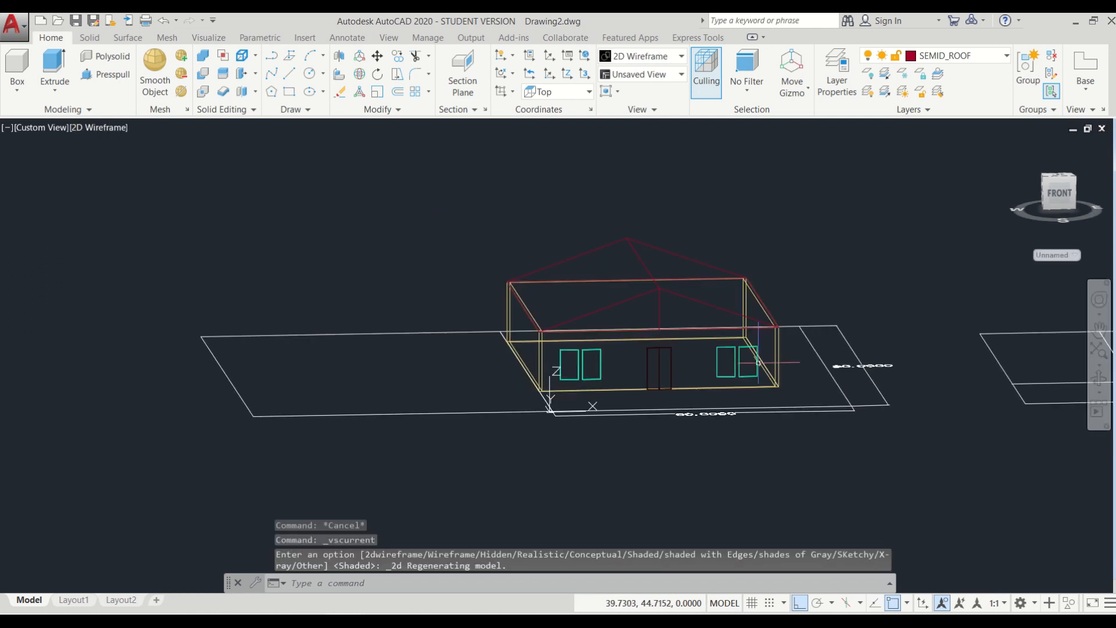
- Copy the complete house, including roof, door and windows, 40 units to the left so it adjoins the original's left side
{"action": "left_click", "coordinate": [817, 375]}
{"action": "left_click", "coordinate": [645, 254]}
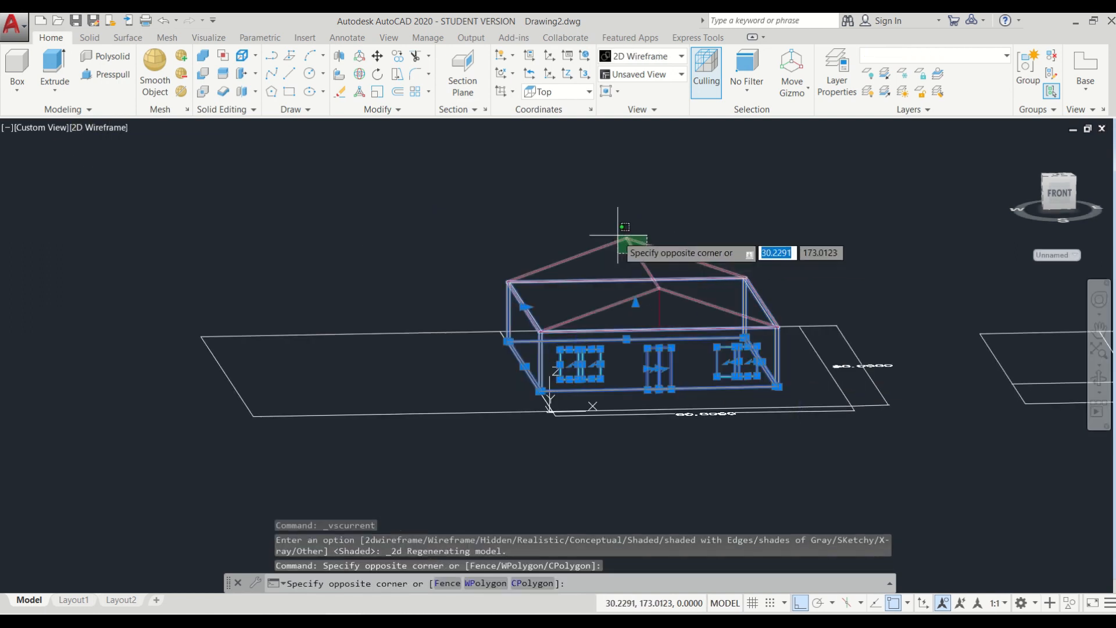
{"action": "left_click", "coordinate": [620, 241]}
{"action": "left_click", "coordinate": [663, 311]}
{"action": "left_click", "coordinate": [656, 303]}
{"action": "type", "text": "co"}
{"action": "key", "text": "space"}
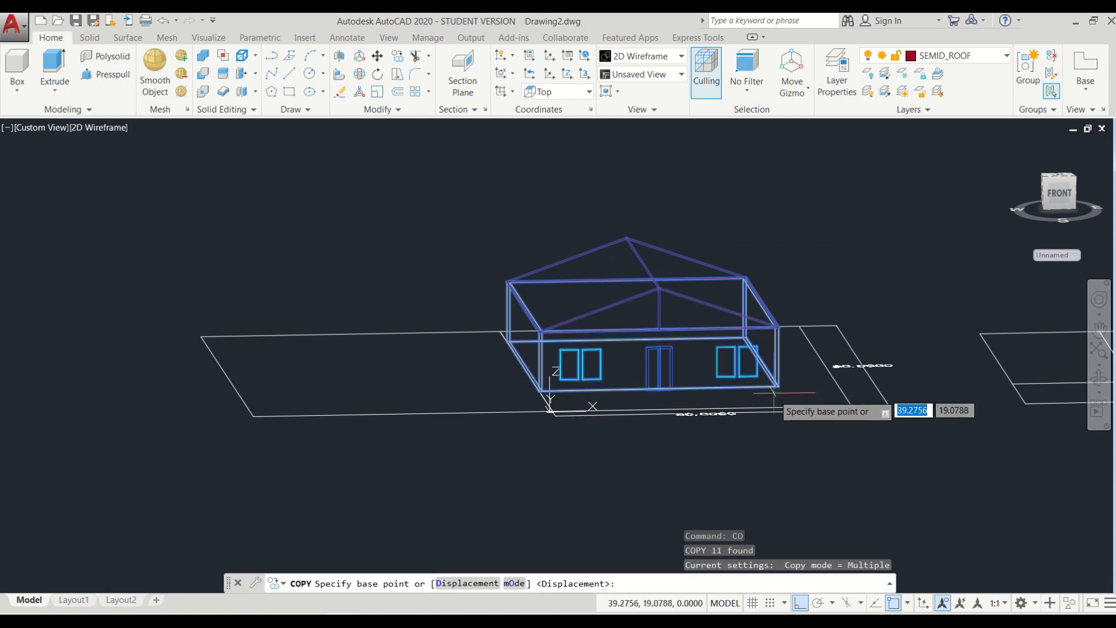
{"action": "scroll", "coordinate": [773, 394], "scroll_direction": "up", "scroll_amount": 6}
{"action": "left_click", "coordinate": [797, 364]}
{"action": "scroll", "coordinate": [830, 372], "scroll_direction": "down", "scroll_amount": 2}
{"action": "scroll", "coordinate": [198, 395], "scroll_direction": "up", "scroll_amount": 4}
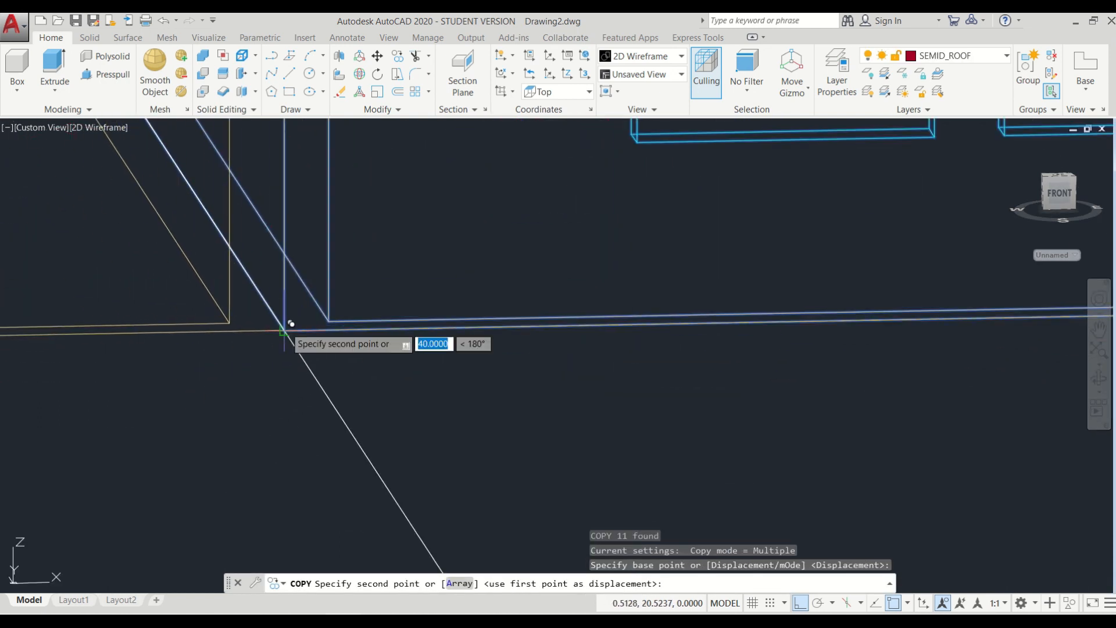
{"action": "left_click", "coordinate": [286, 324]}
{"action": "scroll", "coordinate": [461, 379], "scroll_direction": "down", "scroll_amount": 7}
{"action": "key", "text": "Return"}
- Display the two adjoining house units in the Shaded visual style
{"action": "scroll", "coordinate": [470, 398], "scroll_direction": "up", "scroll_amount": 3}
{"action": "left_click", "coordinate": [99, 127]}
{"action": "left_click", "coordinate": [137, 216]}
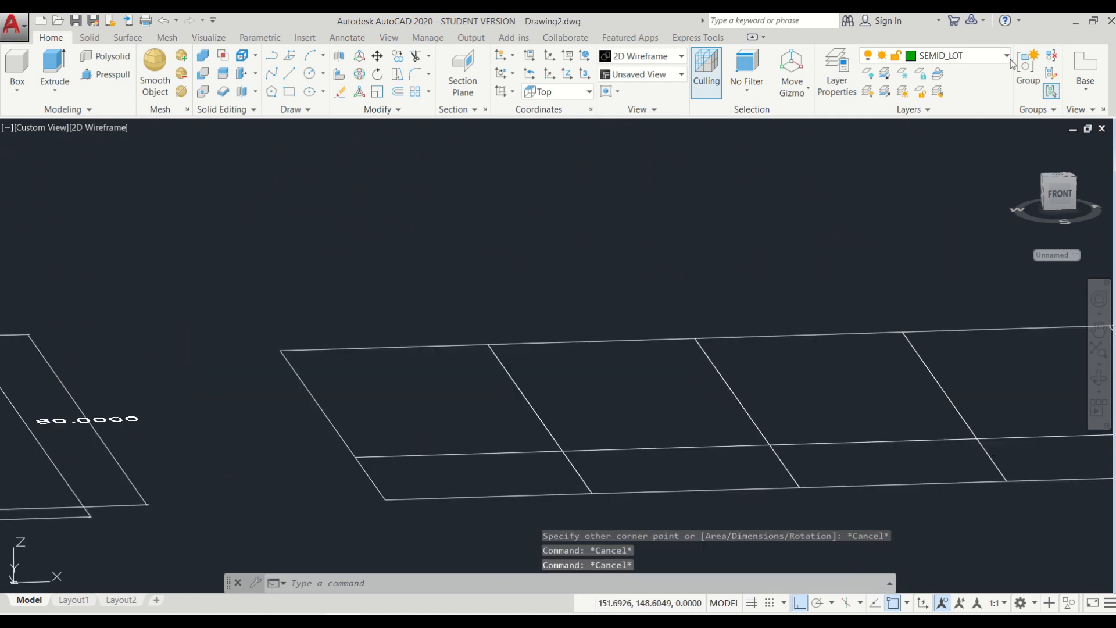
- Draw a rectangle on the SEMID_WALL layer over the first row lot, from its rear-left corner to the front setback line's far corner
{"action": "left_click", "coordinate": [976, 55]}
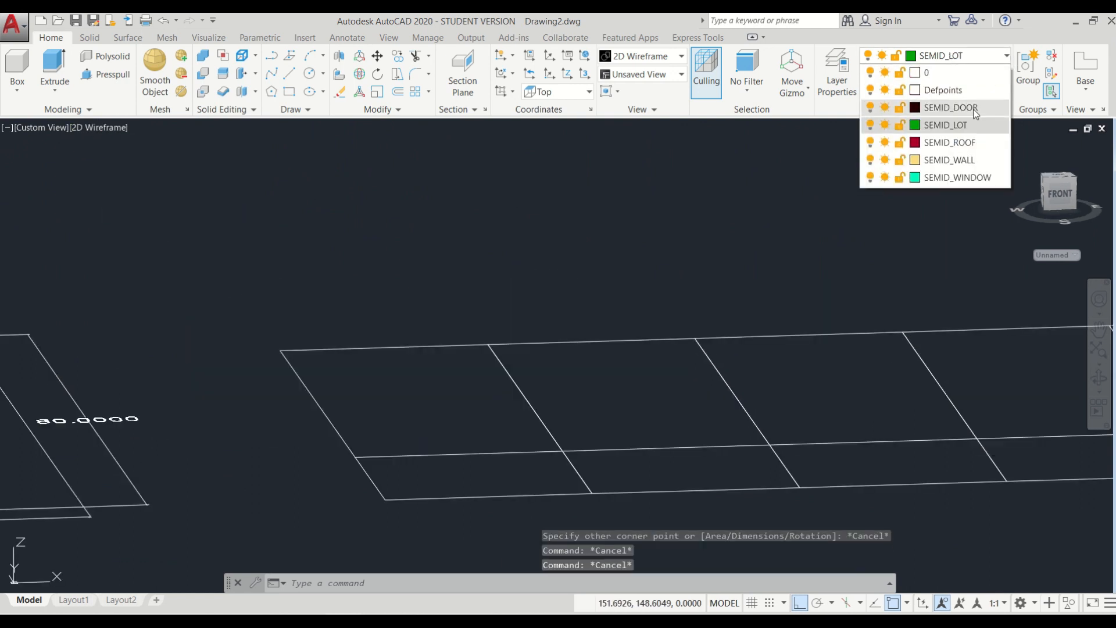
{"action": "left_click", "coordinate": [948, 160]}
{"action": "type", "text": "re"}
{"action": "key", "text": "Return"}
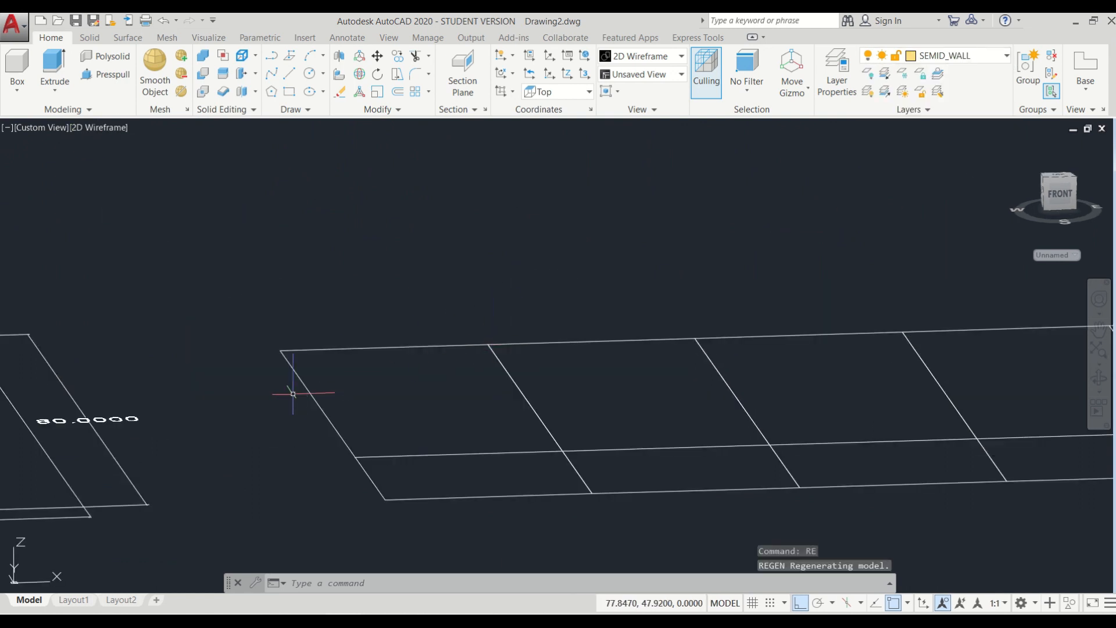
{"action": "type", "text": "rec"}
{"action": "key", "text": "Return"}
{"action": "left_click", "coordinate": [279, 351]}
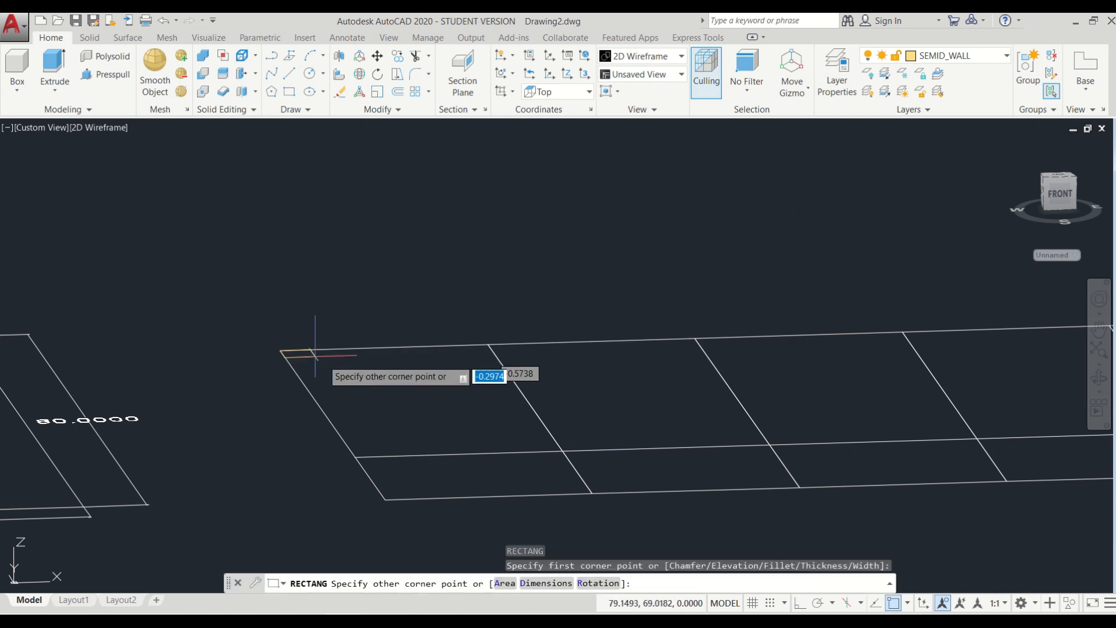
{"action": "left_click", "coordinate": [562, 451]}
{"action": "key", "text": "Return"}
{"action": "type", "text": "0"}
{"action": "key", "text": "Return"}
{"action": "type", "text": "0,5"}
{"action": "key", "text": "Return"}
{"action": "key", "text": "Escape"}
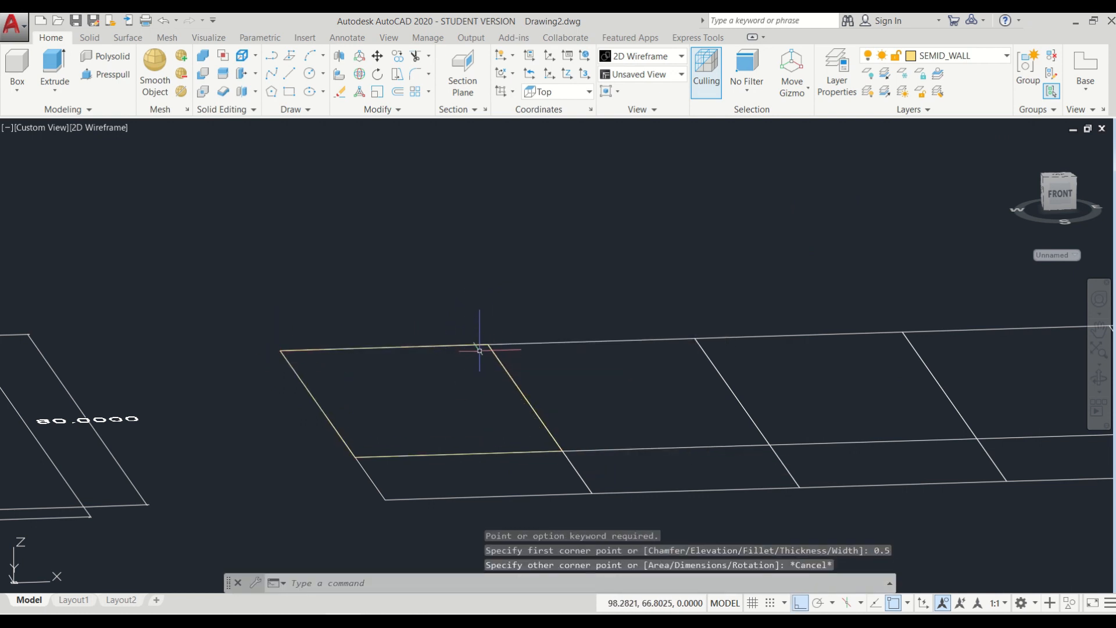
- Offset the wall rectangle on the first row lot inward by 0.5
{"action": "type", "text": "O"}
{"action": "key", "text": "Return"}
{"action": "key", "text": "Return"}
{"action": "left_click", "coordinate": [444, 345]}
{"action": "left_click", "coordinate": [448, 366]}
{"action": "scroll", "coordinate": [407, 349], "scroll_direction": "down", "scroll_amount": 2}
{"action": "scroll", "coordinate": [372, 459], "scroll_direction": "up", "scroll_amount": 3}
{"action": "key", "text": "Escape"}
- Check the double wall outline on the first row lot in the Top view
{"action": "left_click", "coordinate": [49, 128]}
{"action": "left_click", "coordinate": [70, 155]}
{"action": "scroll", "coordinate": [668, 374], "scroll_direction": "up", "scroll_amount": 3}
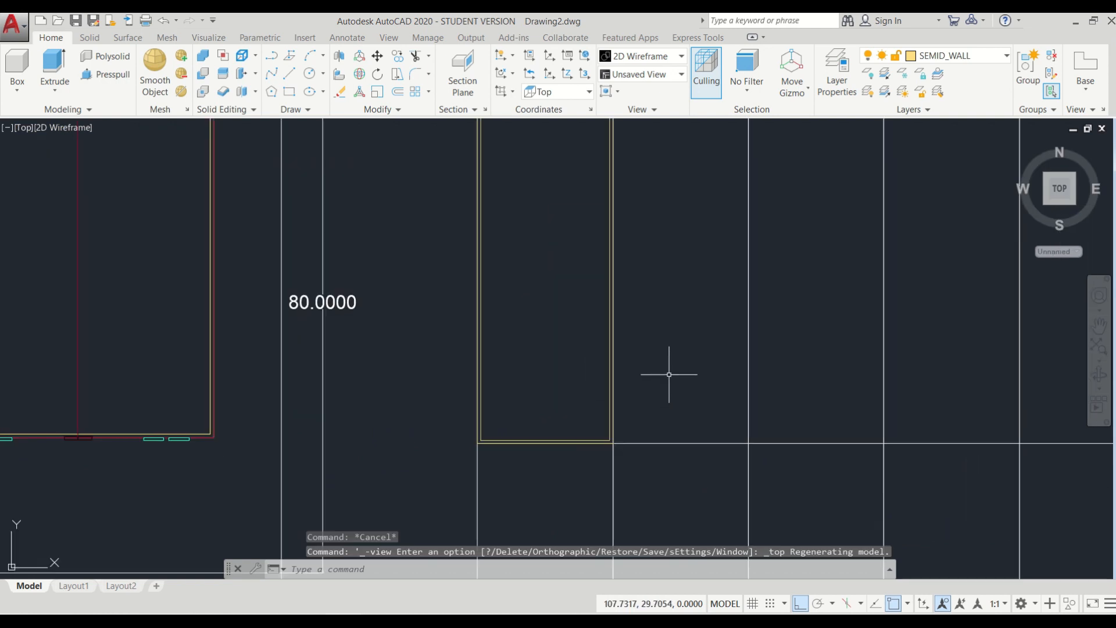
{"action": "key", "text": "Escape"}
{"action": "key", "text": "Escape"}
{"action": "key", "text": "Escape"}
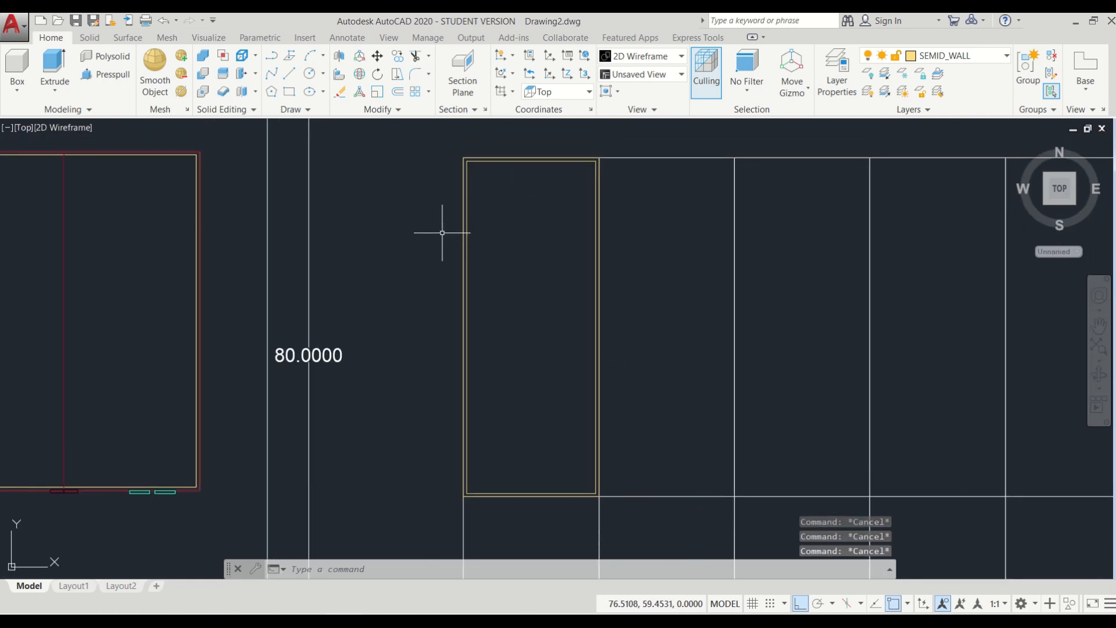
- Show the first row lot's wall outlines in the SW Isometric view with the Shaded visual style
{"action": "left_click", "coordinate": [26, 126]}
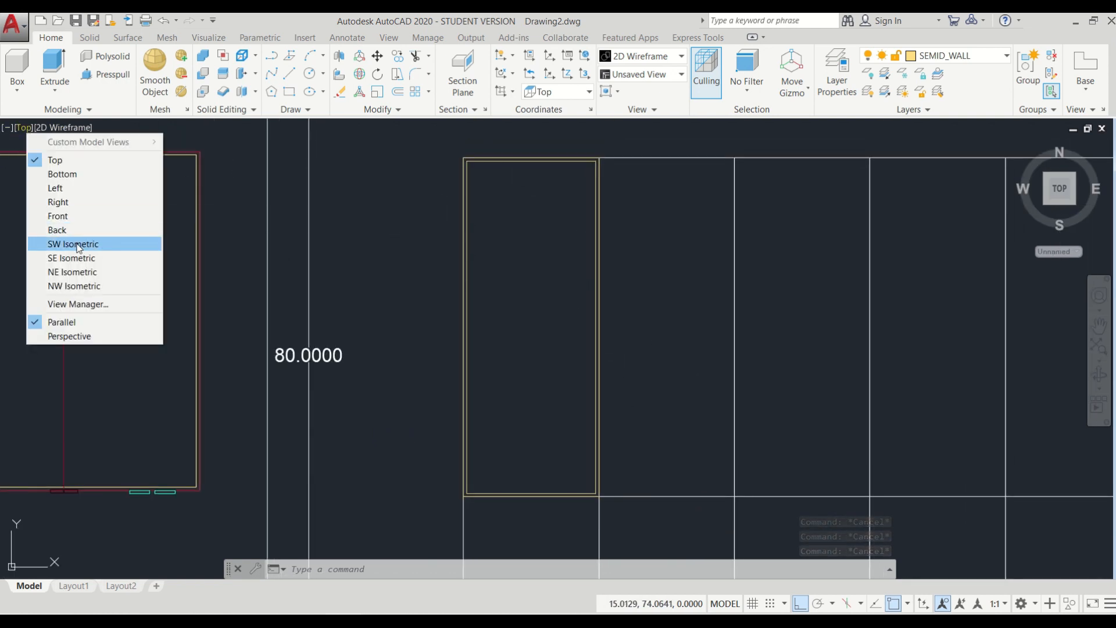
{"action": "left_click", "coordinate": [58, 244]}
{"action": "left_click", "coordinate": [88, 127]}
{"action": "left_click", "coordinate": [134, 216]}
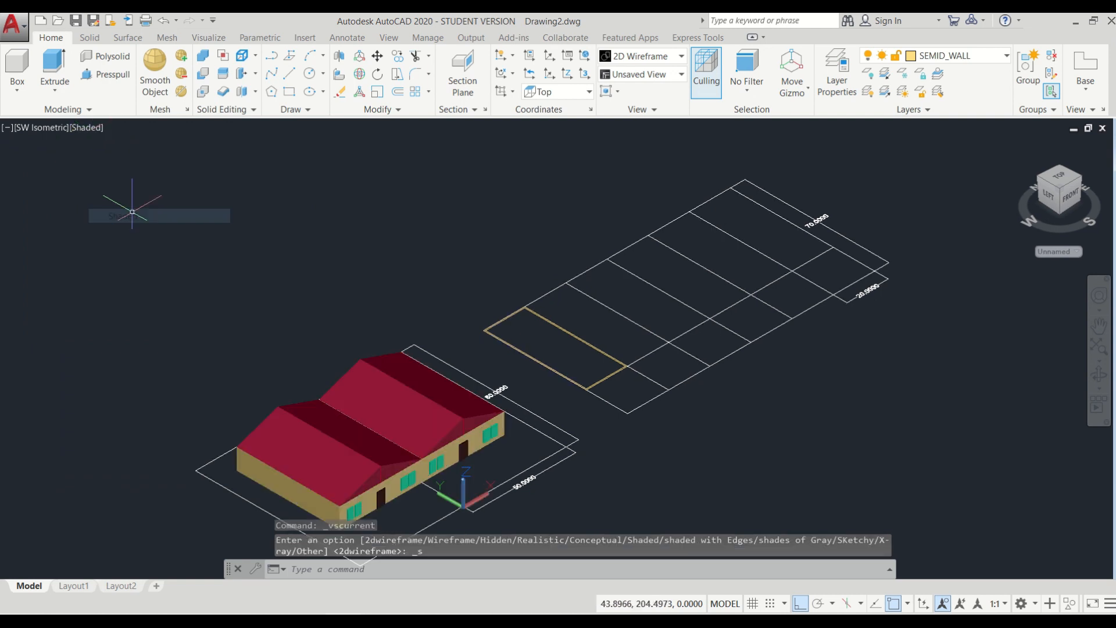
{"action": "scroll", "coordinate": [610, 341], "scroll_direction": "up", "scroll_amount": 4}
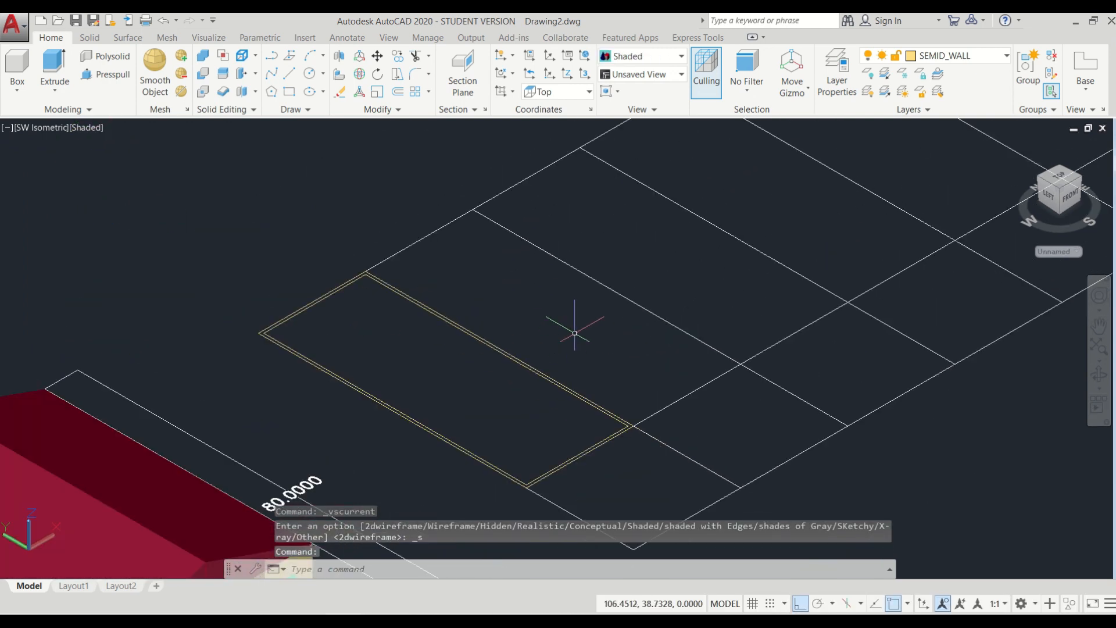
- Extrude the outer and inner wall rectangles upward together and switch to the 2D Wireframe visual style
{"action": "key", "text": "Escape"}
{"action": "key", "text": "Escape"}
{"action": "key", "text": "Escape"}
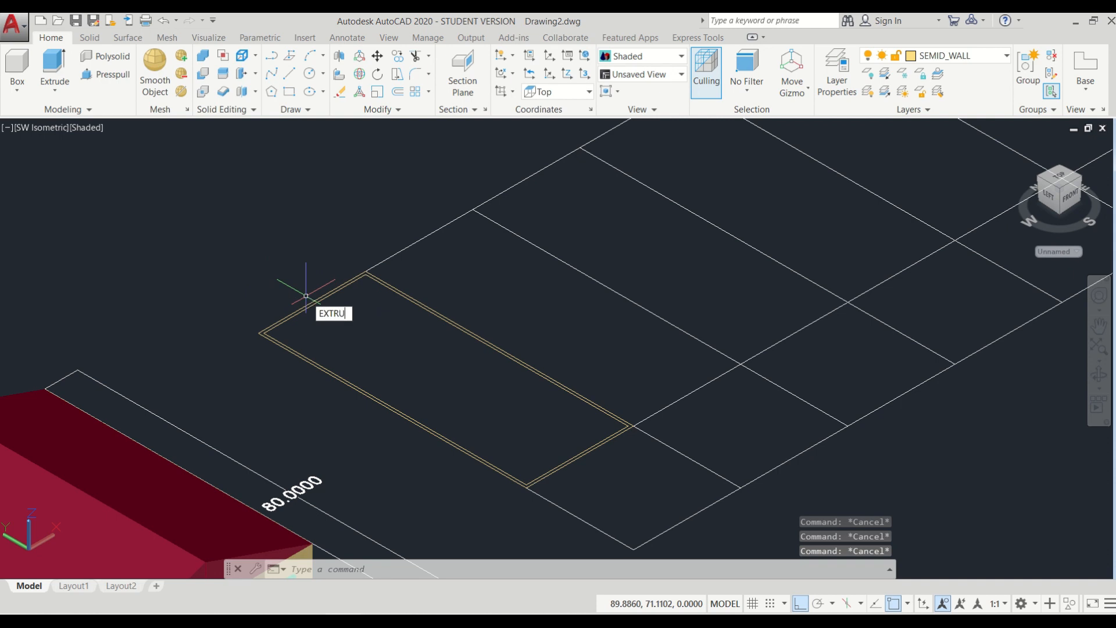
{"action": "key", "text": "Return"}
{"action": "left_click", "coordinate": [306, 308]}
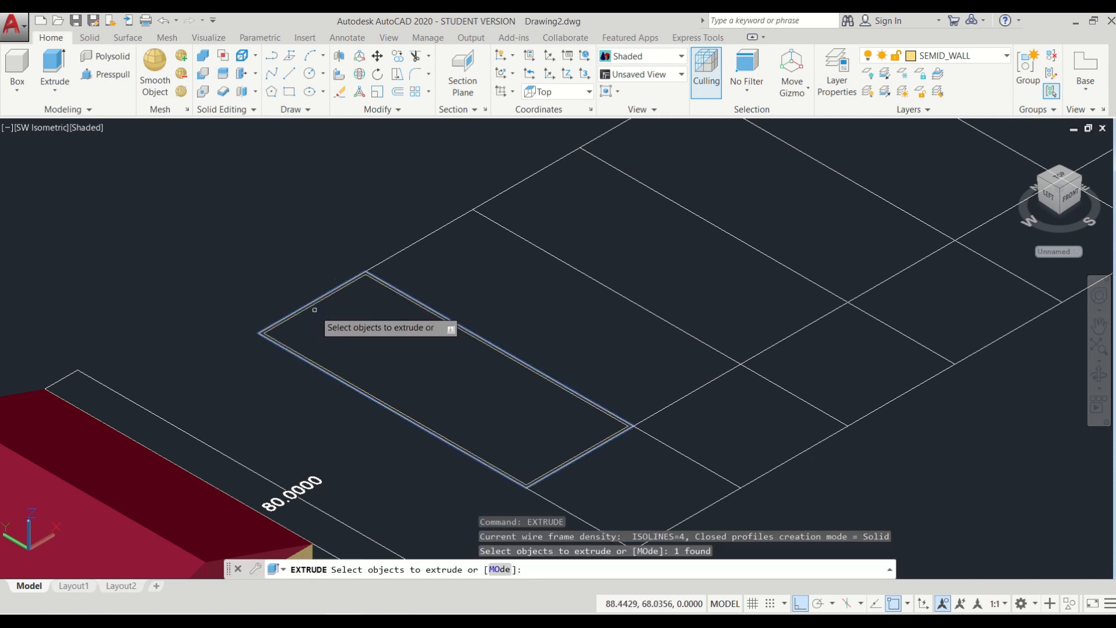
{"action": "left_click", "coordinate": [315, 311]}
{"action": "key", "text": "Return"}
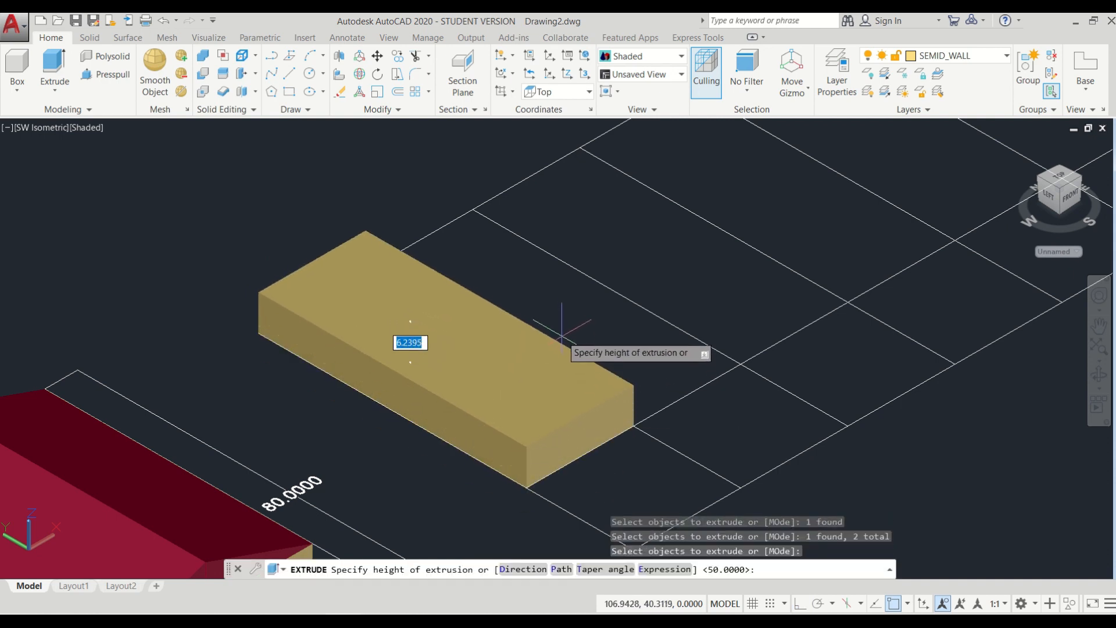
{"action": "key", "text": "Return"}
{"action": "left_click", "coordinate": [129, 159]}
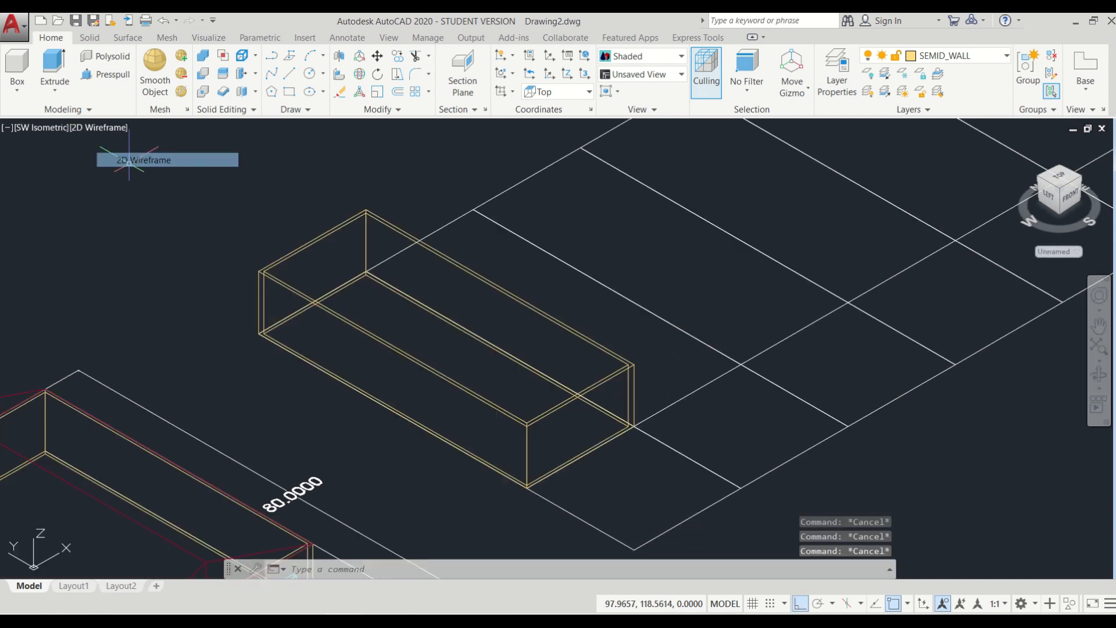
{"action": "scroll", "coordinate": [511, 401], "scroll_direction": "up", "scroll_amount": 2}
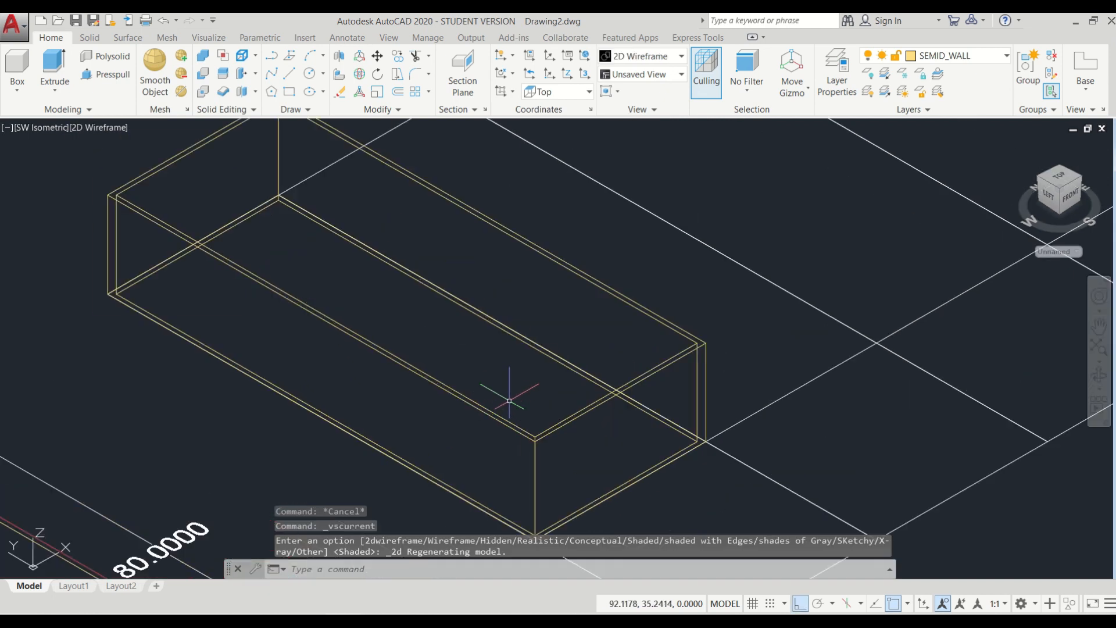
- Subtract the inner box from the outer box on the first row lot to form hollow walls
{"action": "middle_click_drag", "start_coordinate": [496, 352], "coordinate": [507, 385]}
{"action": "type", "text": "SUBTRACT"}
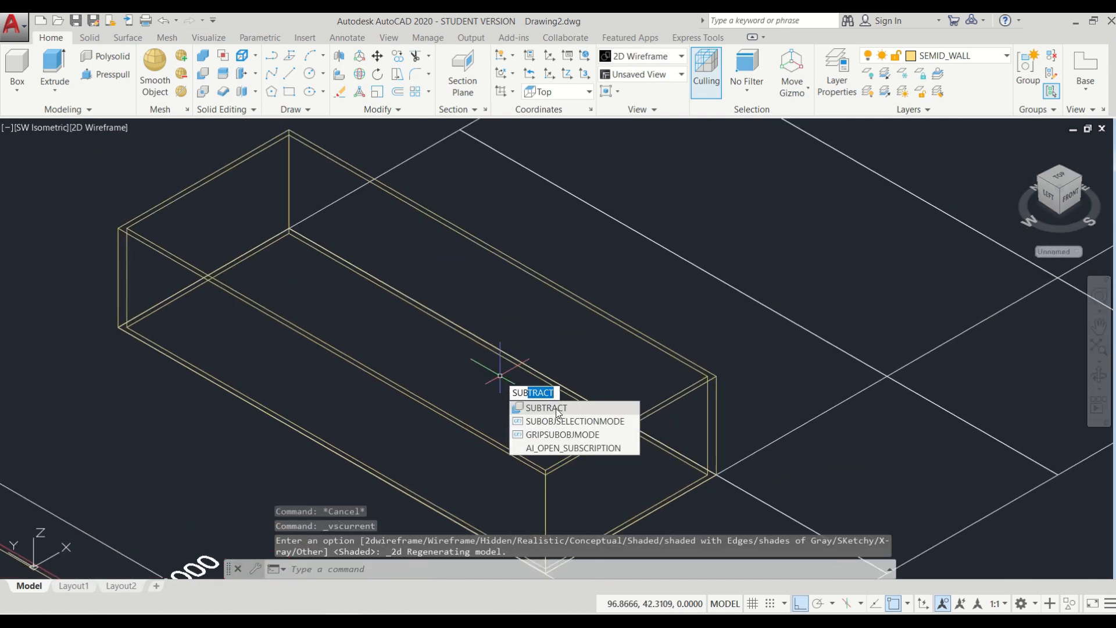
{"action": "left_click", "coordinate": [556, 408]}
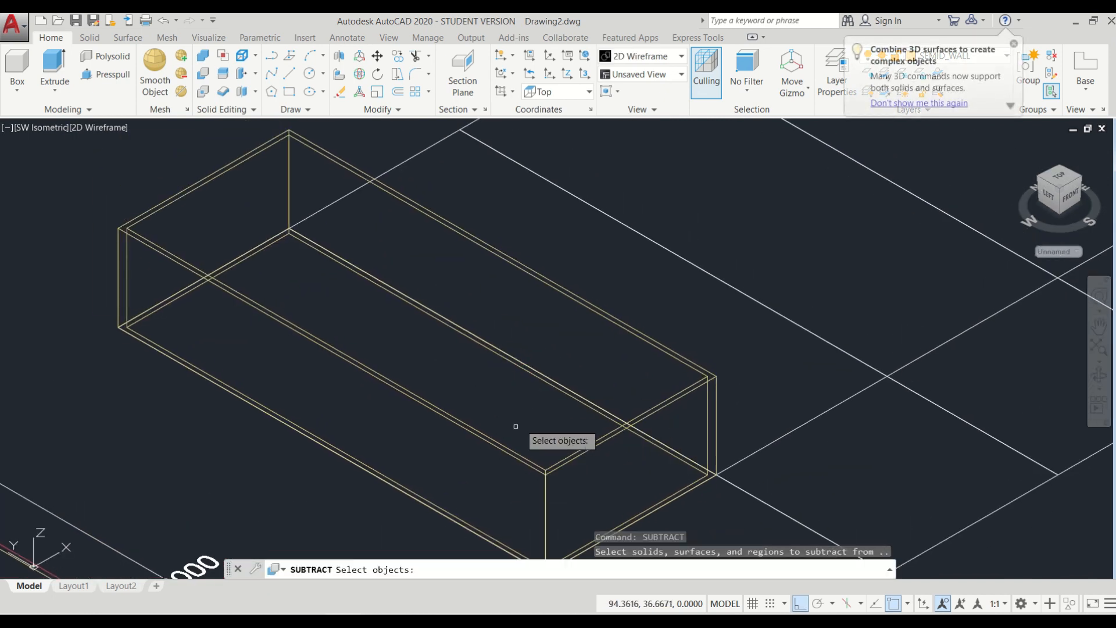
{"action": "left_click", "coordinate": [491, 445]}
{"action": "key", "text": "Return"}
{"action": "left_click", "coordinate": [508, 449]}
{"action": "key", "text": "Return"}
- Check the hollow wall solid in the Shaded visual style
{"action": "left_click", "coordinate": [113, 134]}
{"action": "left_click", "coordinate": [112, 133]}
{"action": "left_click", "coordinate": [107, 131]}
{"action": "left_click", "coordinate": [133, 216]}
{"action": "scroll", "coordinate": [457, 391], "scroll_direction": "down", "scroll_amount": 2}
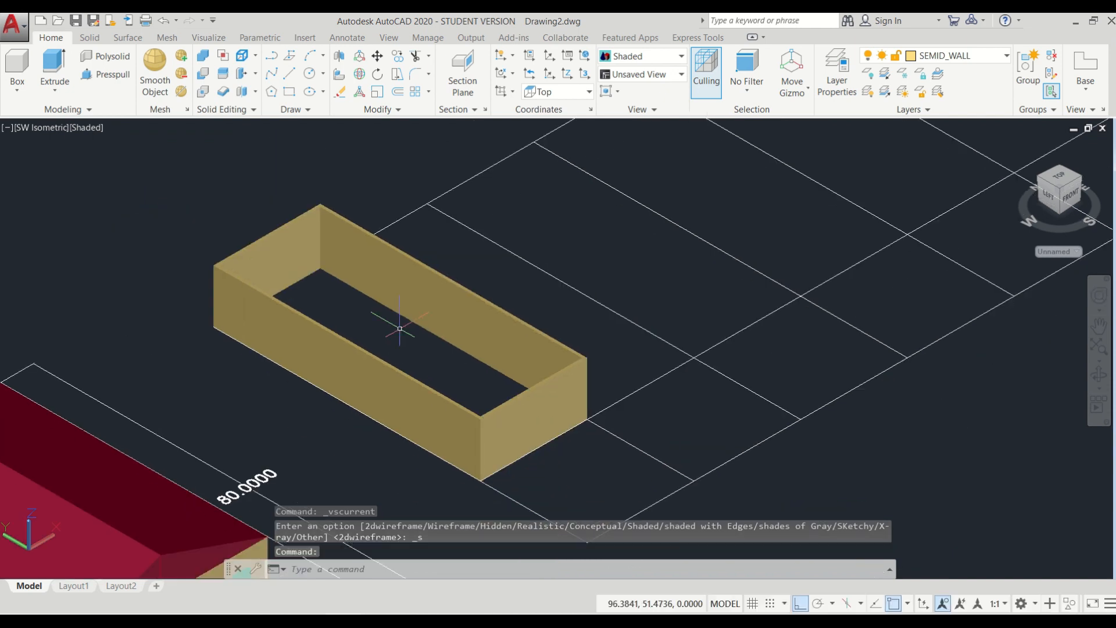
{"action": "key", "text": "Escape"}
{"action": "key", "text": "Escape"}
{"action": "key", "text": "Escape"}
{"action": "scroll", "coordinate": [407, 329], "scroll_direction": "down", "scroll_amount": 1}
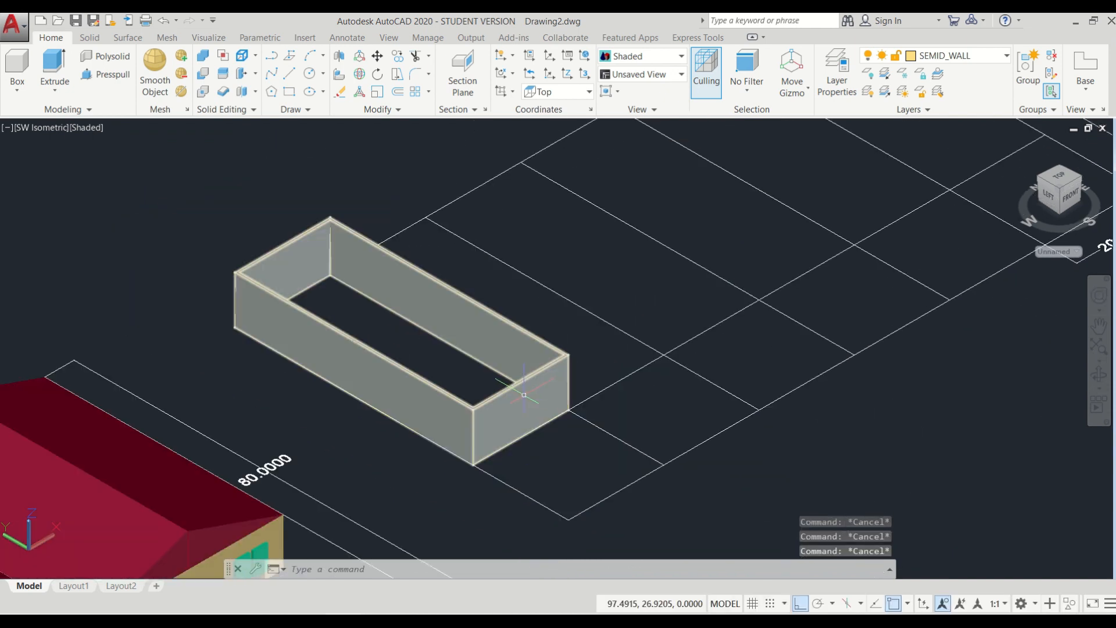
- Switch to the 2D Wireframe visual style, view the walls from the front and make SEMID_DOOR the current layer
{"action": "left_click", "coordinate": [98, 128]}
{"action": "left_click", "coordinate": [135, 157]}
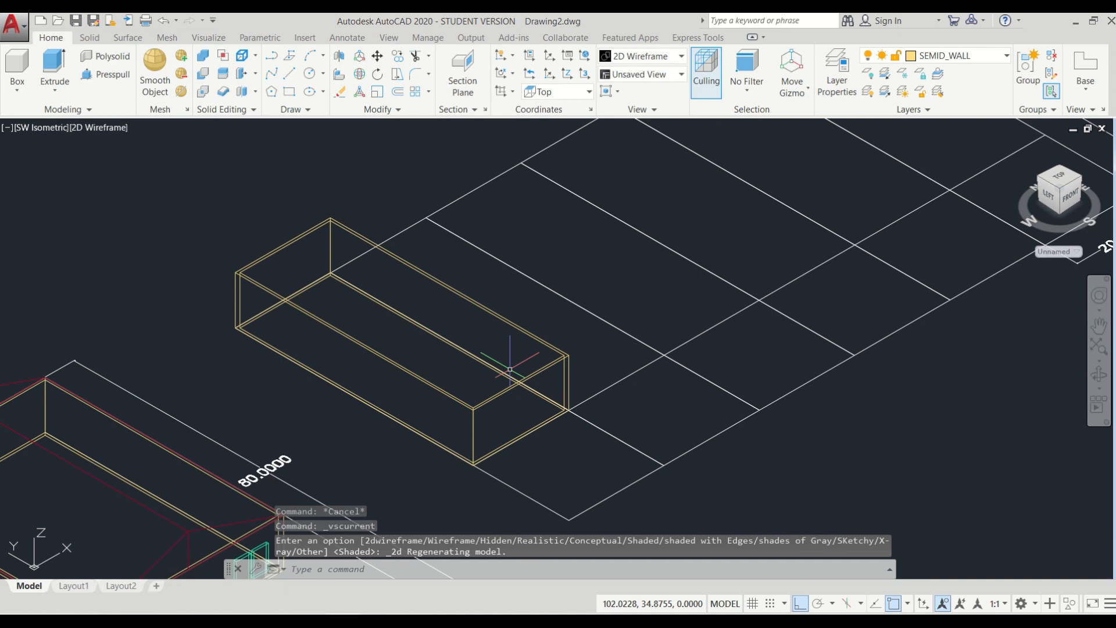
{"action": "middle_click_drag", "start_coordinate": [479, 371], "coordinate": [430, 361], "text": "shift"}
{"action": "left_click", "coordinate": [965, 55]}
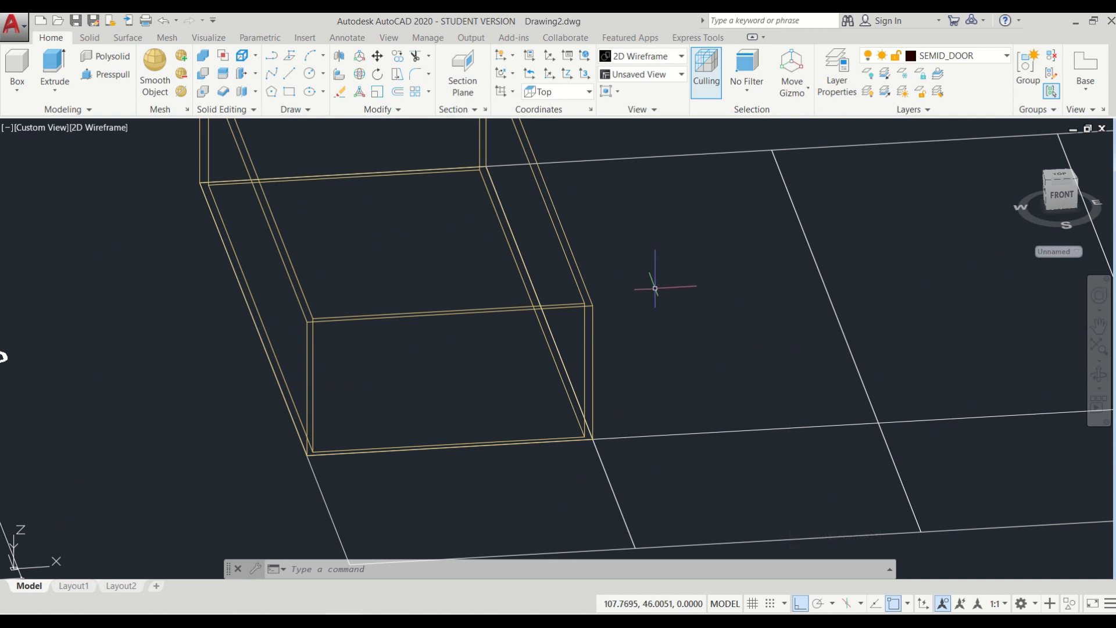
- Draw a door outline 3 wide and 8 high with lines, starting at the midpoint of the front wall's bottom edge
{"action": "key", "text": "Return"}
{"action": "scroll", "coordinate": [440, 445], "scroll_direction": "up", "scroll_amount": 5}
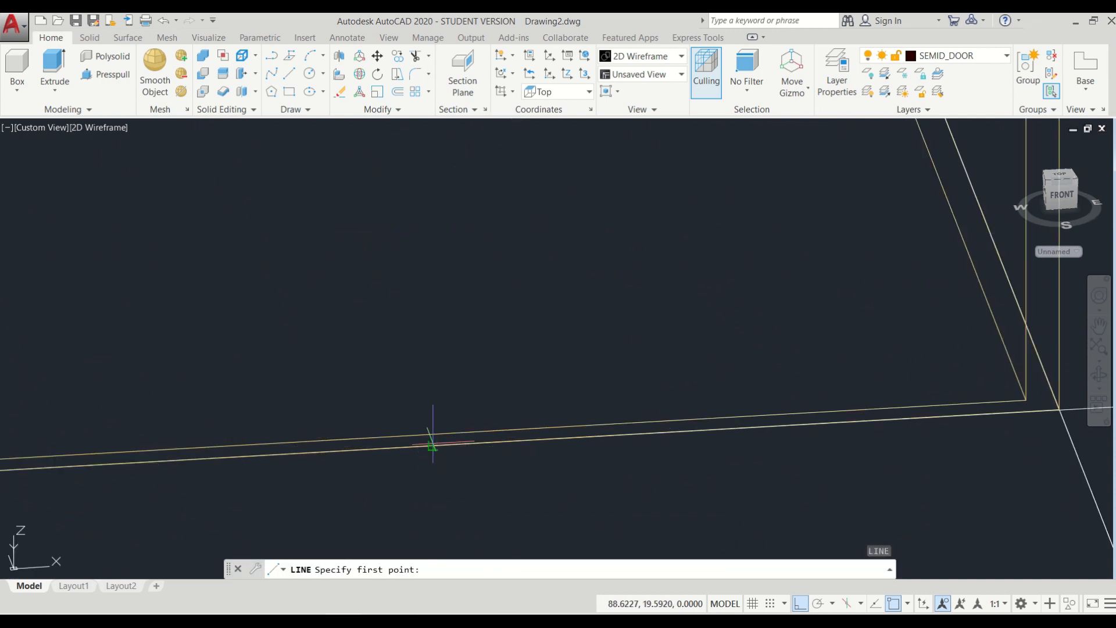
{"action": "left_click", "coordinate": [429, 432]}
{"action": "type", "text": "3"}
{"action": "key", "text": "Return"}
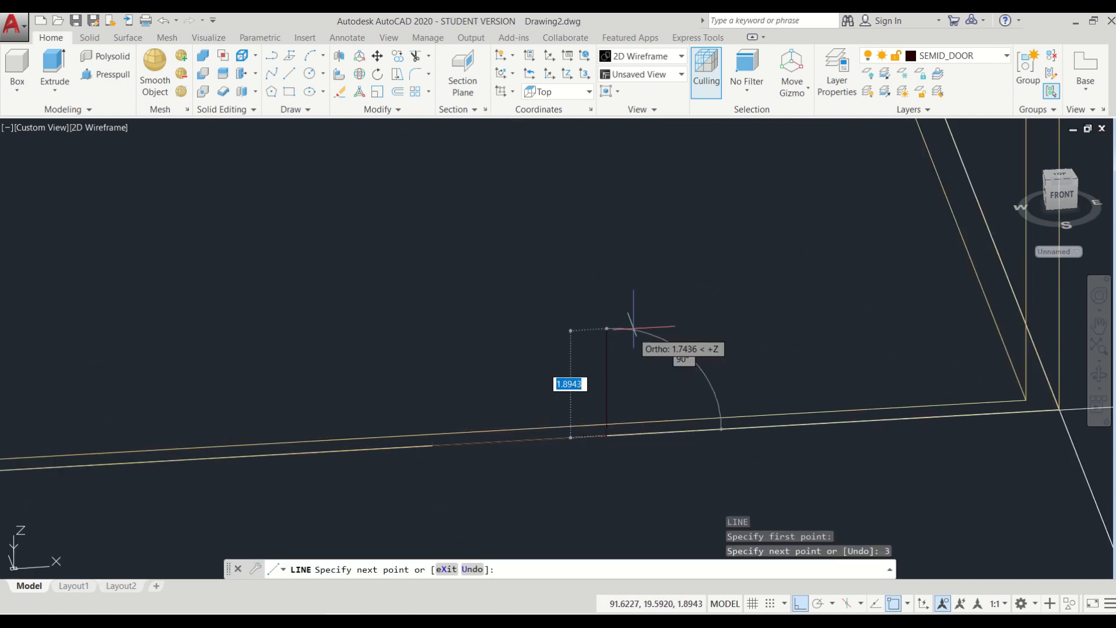
{"action": "scroll", "coordinate": [624, 314], "scroll_direction": "down", "scroll_amount": 6}
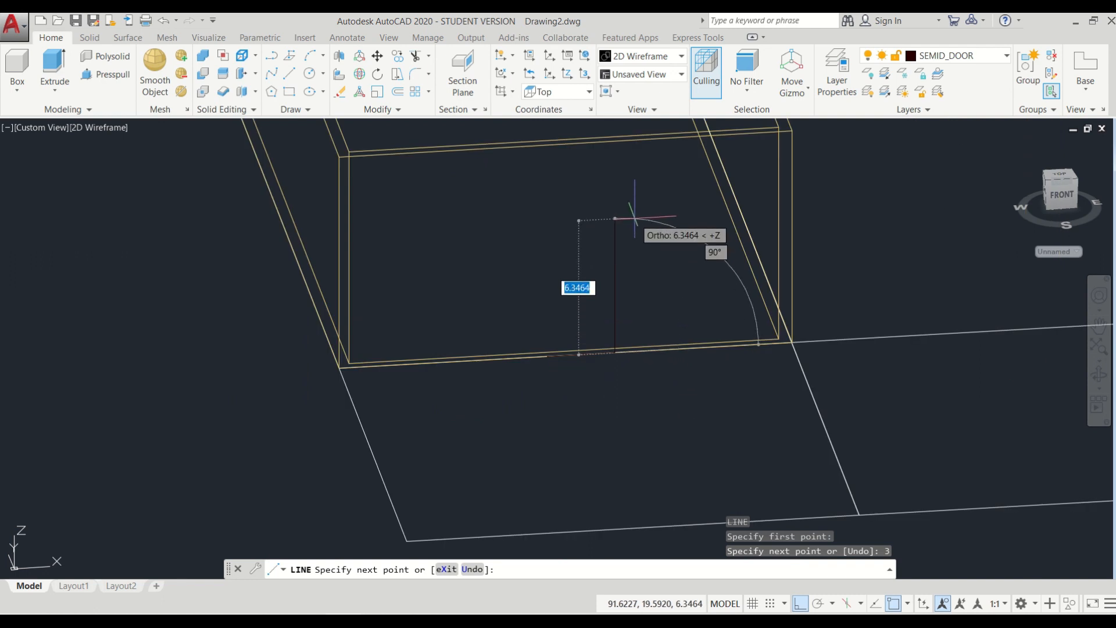
{"action": "key", "text": "Return"}
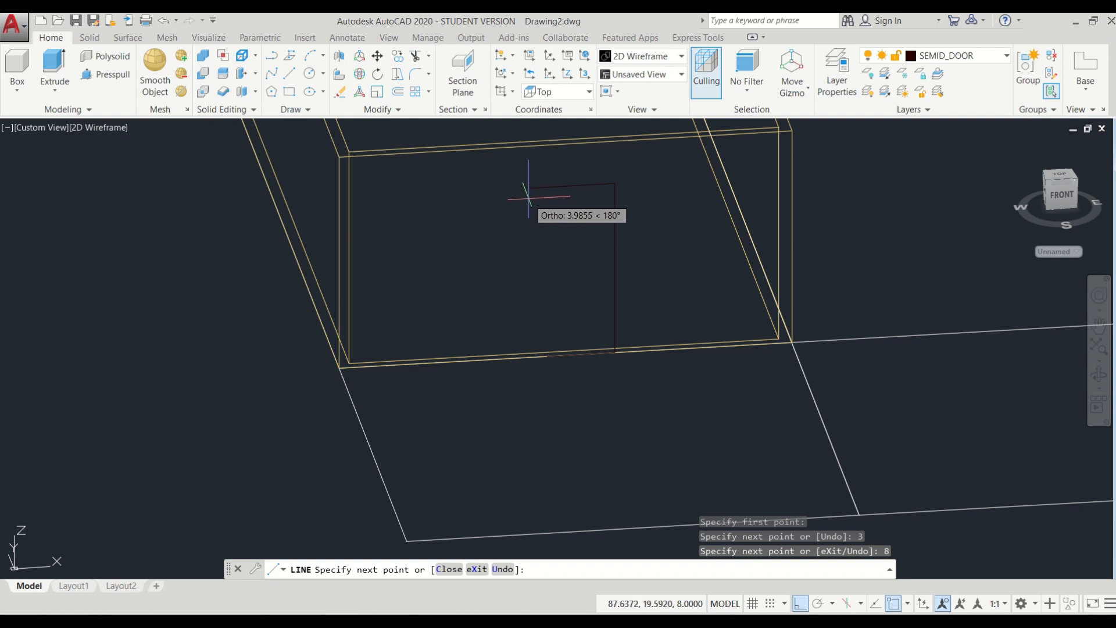
{"action": "key", "text": "Return"}
{"action": "left_click", "coordinate": [547, 356]}
{"action": "key", "text": "Return"}
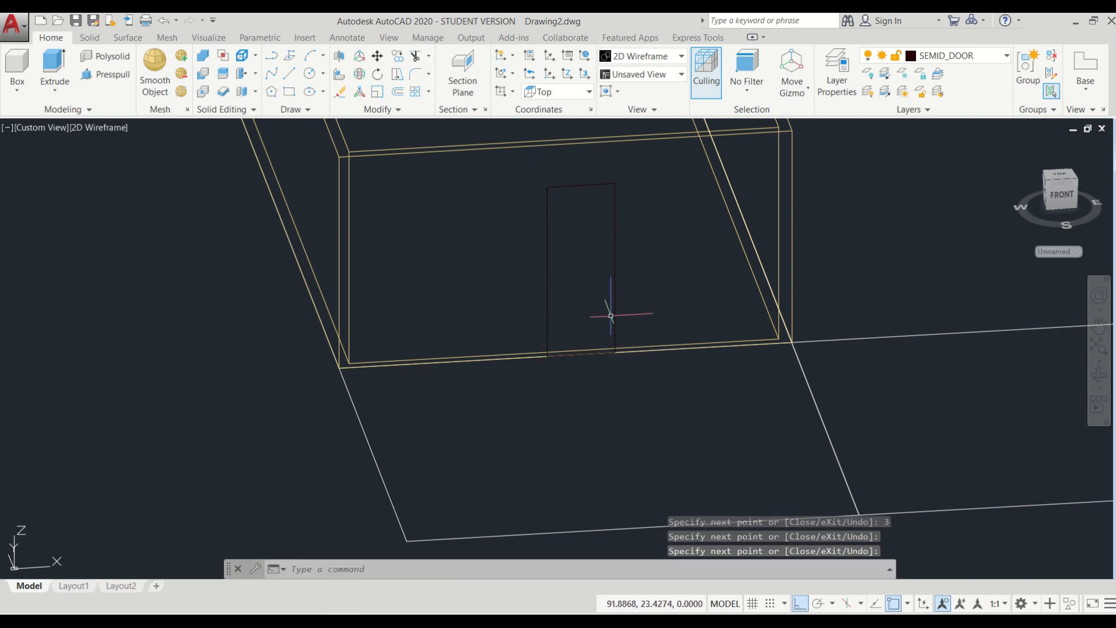
- Join the four door outline lines into one closed polyline
{"action": "key", "text": "Return"}
{"action": "left_click", "coordinate": [527, 172]}
{"action": "left_click", "coordinate": [624, 289]}
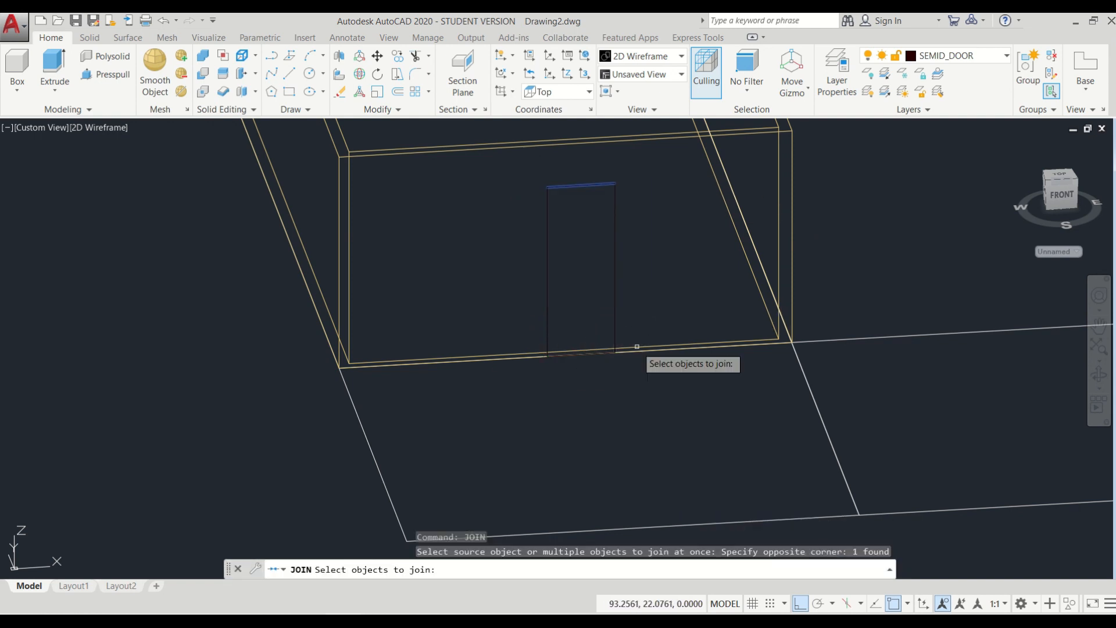
{"action": "left_click", "coordinate": [636, 344]}
{"action": "left_click", "coordinate": [501, 263]}
{"action": "left_click", "coordinate": [572, 356]}
{"action": "key", "text": "Return"}
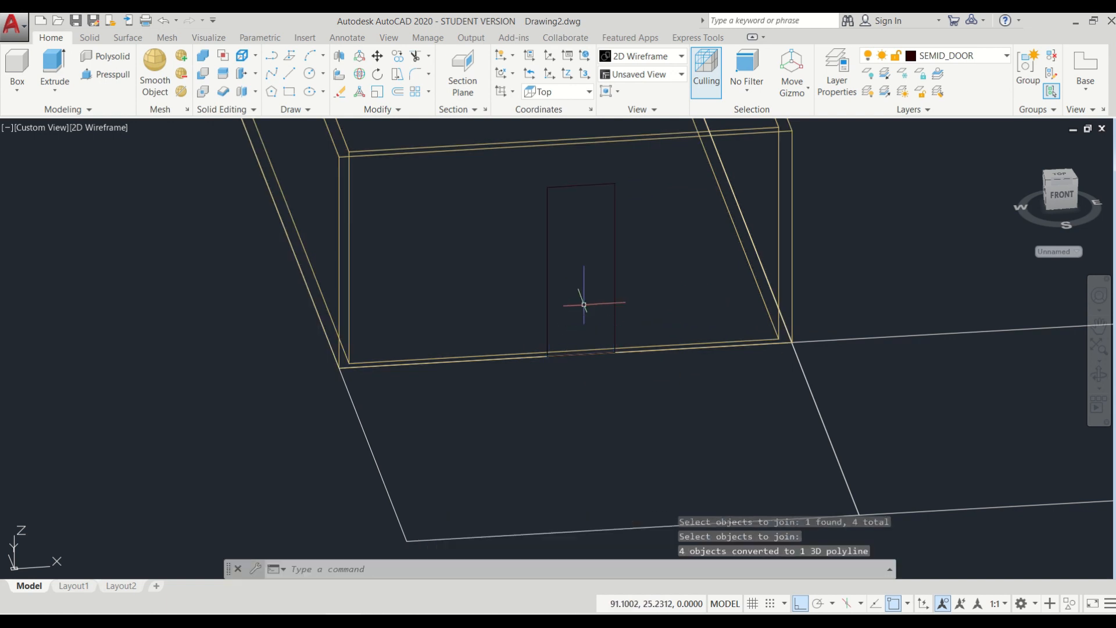
- Extrude the door outline 0.6 into the front wall
{"action": "scroll", "coordinate": [620, 284], "scroll_direction": "up", "scroll_amount": 3}
{"action": "left_click", "coordinate": [614, 299]}
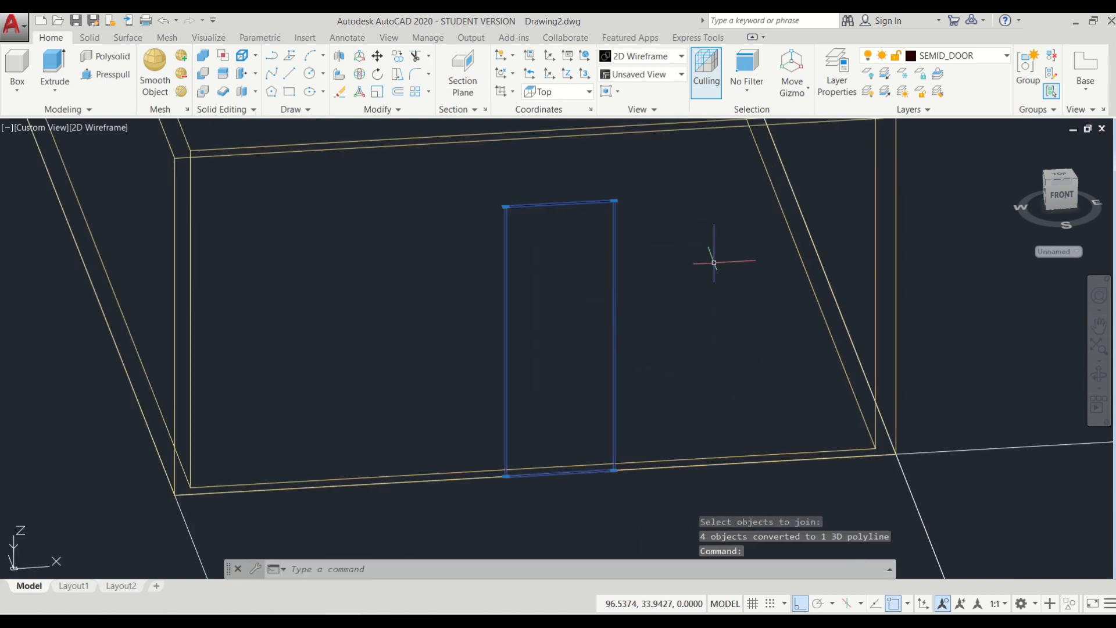
{"action": "key", "text": "Return"}
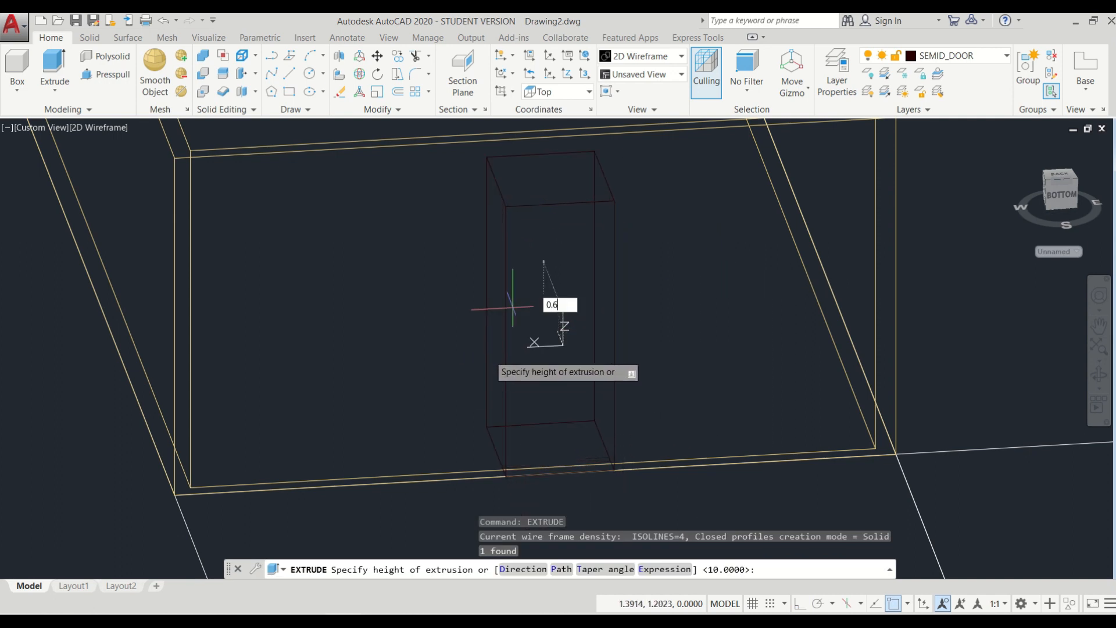
{"action": "type", "text": "0.6"}
{"action": "key", "text": "Return"}
- Move the door solid 0.1 towards the front so its rear bottom corner meets the wall's inner edge
{"action": "middle_click_drag", "start_coordinate": [463, 366], "coordinate": [488, 372], "text": "shift"}
{"action": "left_click", "coordinate": [497, 447]}
{"action": "type", "text": "m"}
{"action": "key", "text": "Return"}
{"action": "left_click", "coordinate": [489, 385]}
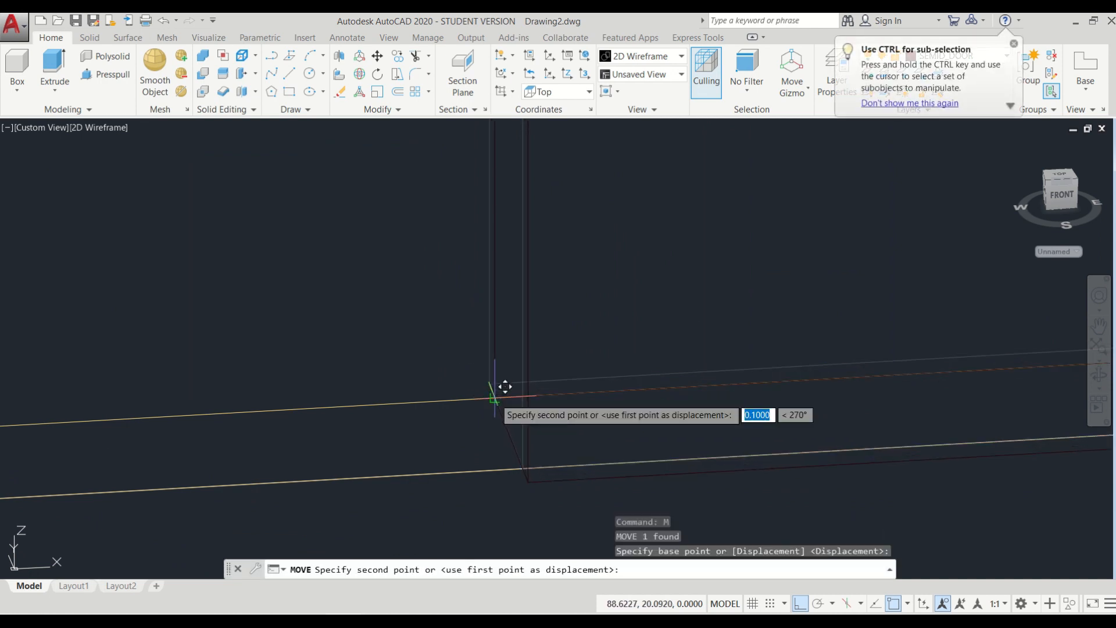
{"action": "scroll", "coordinate": [499, 392], "scroll_direction": "down", "scroll_amount": 5}
{"action": "scroll", "coordinate": [504, 414], "scroll_direction": "down", "scroll_amount": 2}
{"action": "key", "text": "Escape"}
{"action": "key", "text": "Escape"}
{"action": "key", "text": "Escape"}
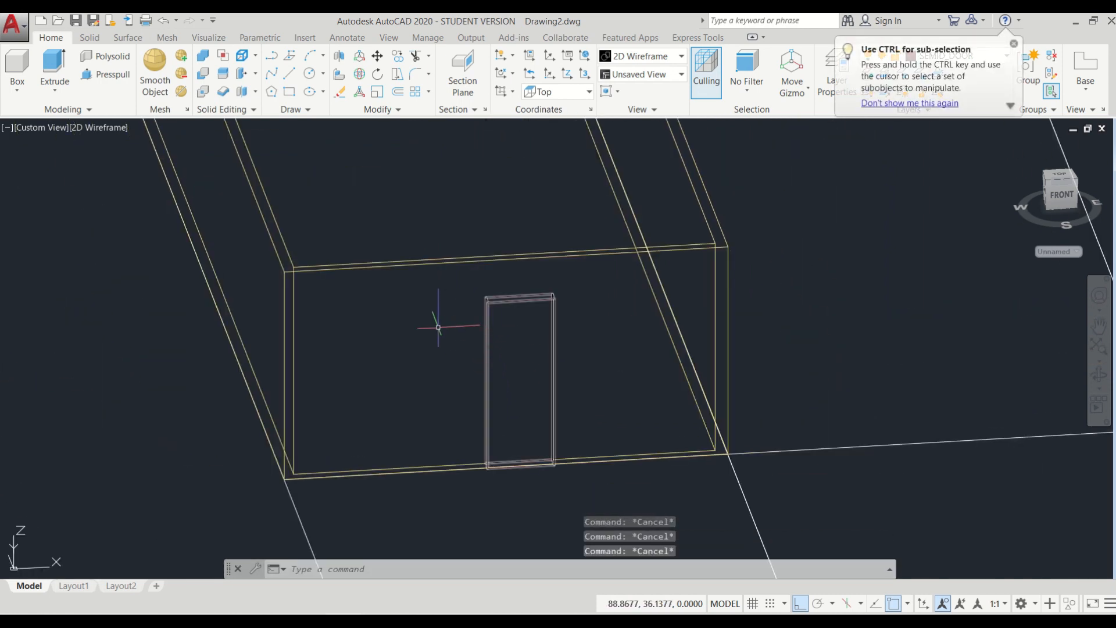
- Draw a window outline 3 wide and 5 high with lines on the front wall's inner bottom edge, left of the door
{"action": "type", "text": "l"}
{"action": "key", "text": "Return"}
{"action": "scroll", "coordinate": [424, 456], "scroll_direction": "up", "scroll_amount": 3}
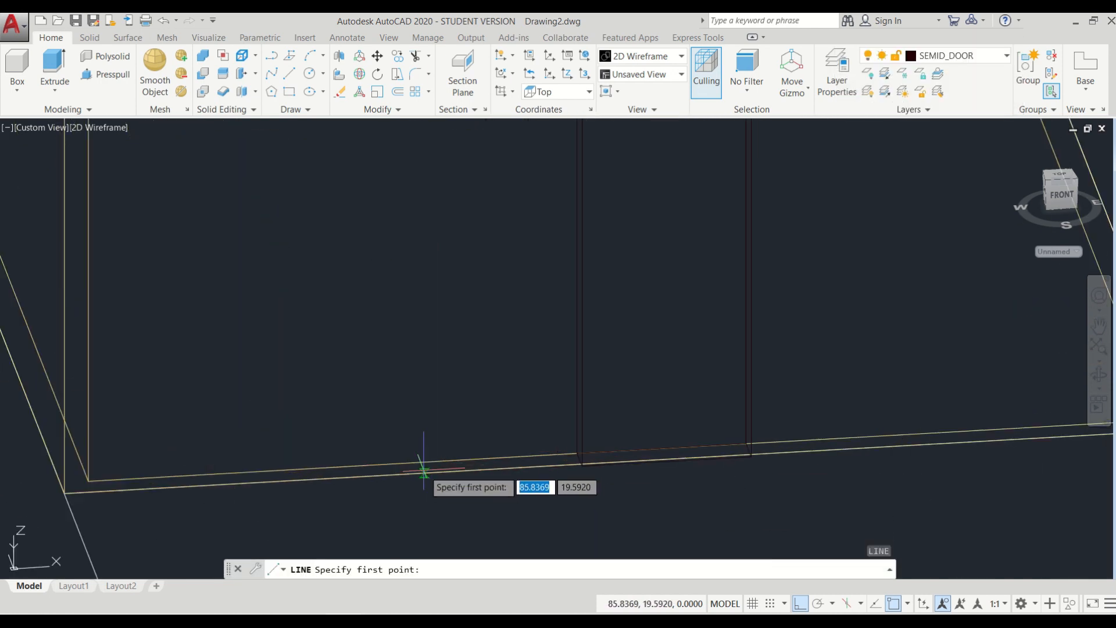
{"action": "left_click", "coordinate": [274, 468]}
{"action": "type", "text": "3"}
{"action": "key", "text": "Return"}
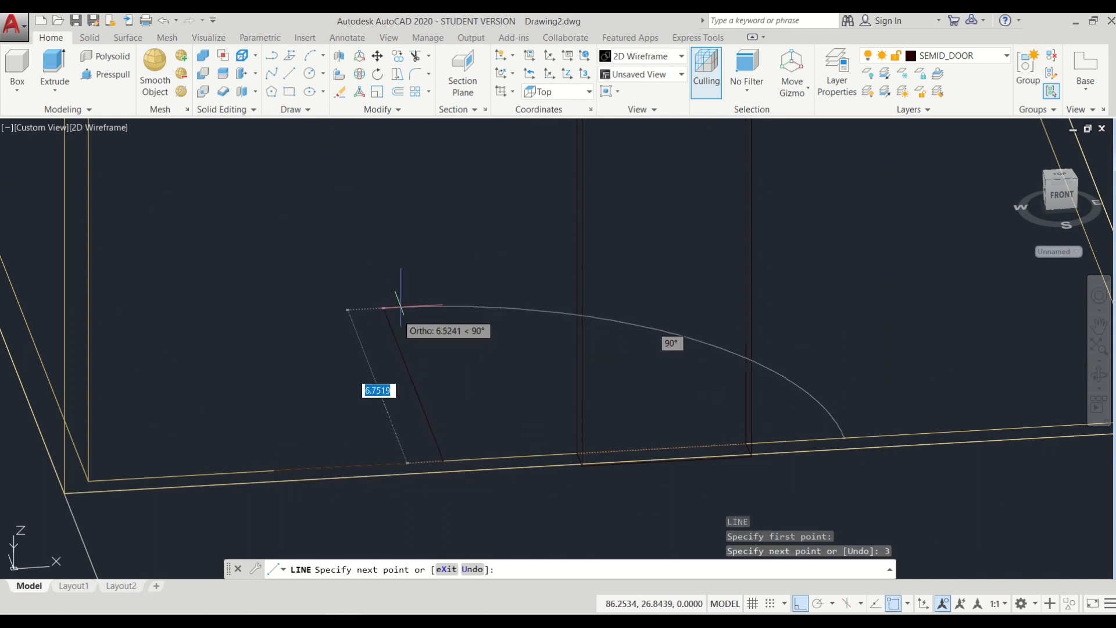
{"action": "type", "text": "5"}
{"action": "key", "text": "Return"}
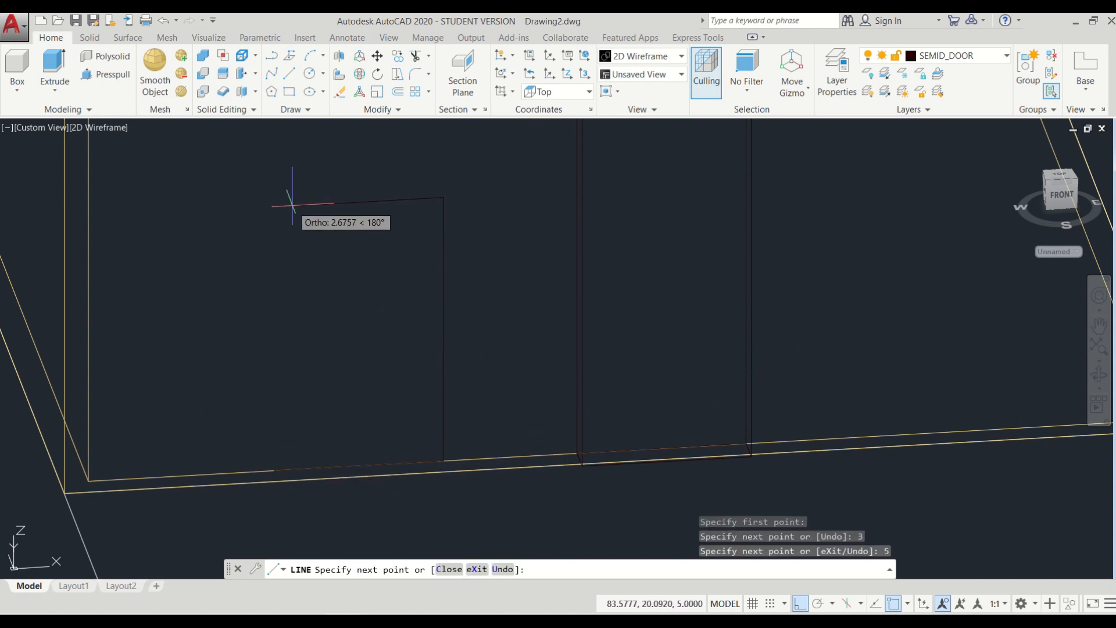
{"action": "type", "text": "3"}
{"action": "key", "text": "Return"}
{"action": "left_click", "coordinate": [280, 468]}
{"action": "key", "text": "Return"}
- Join the four window outline lines into one closed polyline
{"action": "type", "text": "J"}
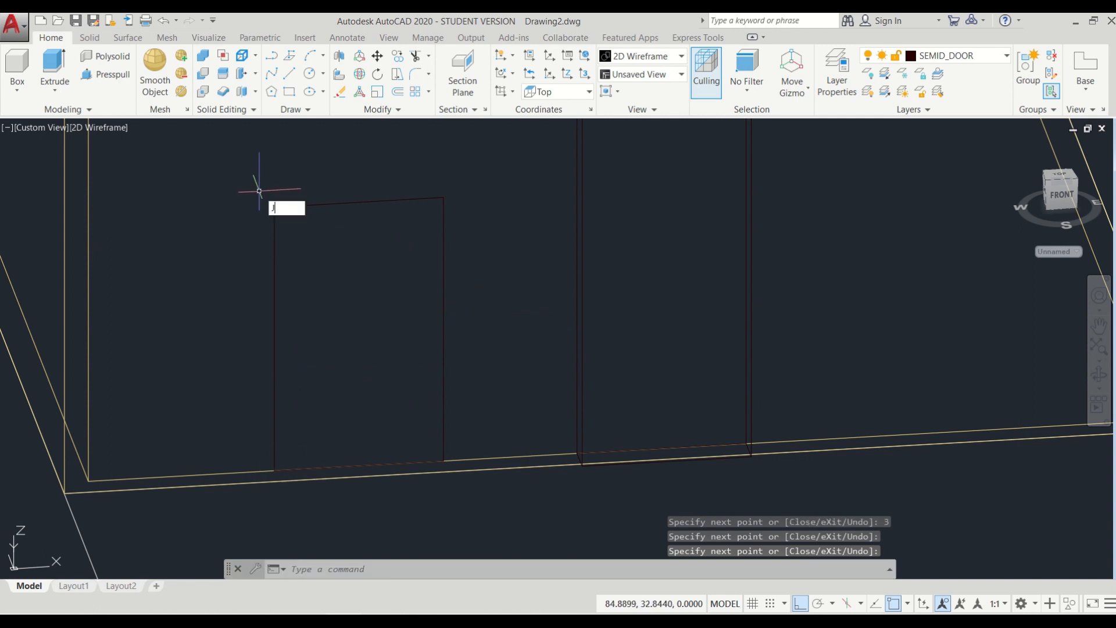
{"action": "type", "text": "OIN"}
{"action": "key", "text": "Return"}
{"action": "left_click", "coordinate": [223, 184]}
{"action": "left_click", "coordinate": [470, 261]}
{"action": "left_click", "coordinate": [469, 384]}
{"action": "left_click", "coordinate": [214, 331]}
{"action": "left_click", "coordinate": [354, 465]}
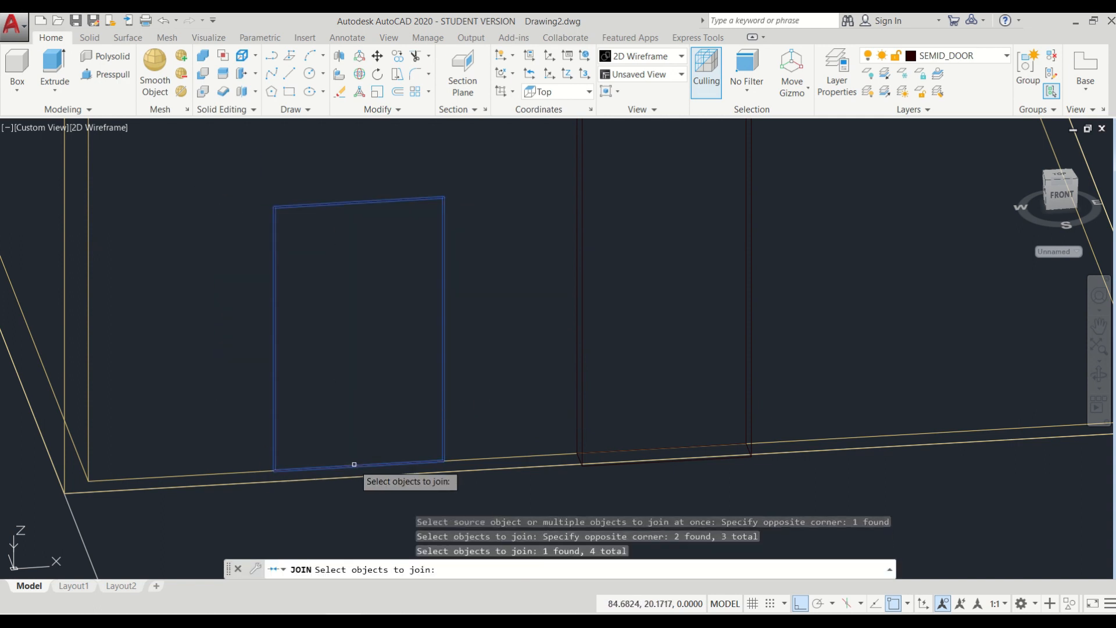
{"action": "key", "text": "Return"}
- Assign the window outline to the SEMID_WINDOW layer
{"action": "left_click", "coordinate": [478, 299]}
{"action": "left_click", "coordinate": [423, 236]}
{"action": "left_click", "coordinate": [1006, 60]}
{"action": "left_click", "coordinate": [976, 179]}
{"action": "scroll", "coordinate": [484, 262], "scroll_direction": "down", "scroll_amount": 2}
{"action": "middle_click_drag", "start_coordinate": [484, 263], "coordinate": [490, 279]}
{"action": "key", "text": "Return"}
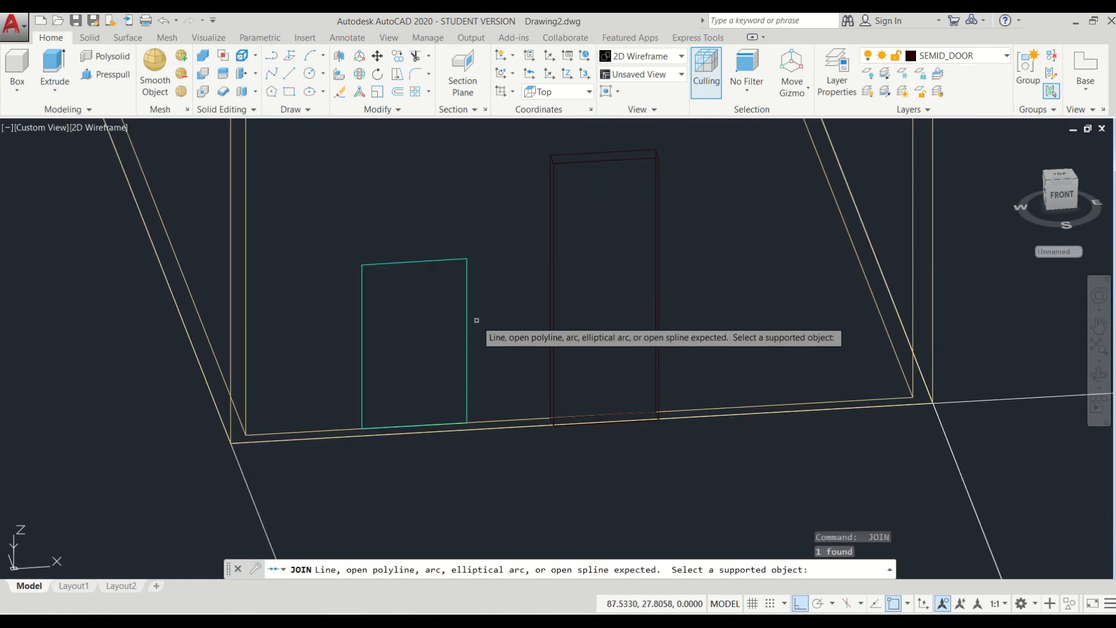
{"action": "key", "text": "Escape"}
{"action": "key", "text": "Escape"}
- Extrude the window outline 0.6 through the front wall
{"action": "left_click", "coordinate": [466, 350]}
{"action": "left_click", "coordinate": [427, 299]}
{"action": "type", "text": "EX"}
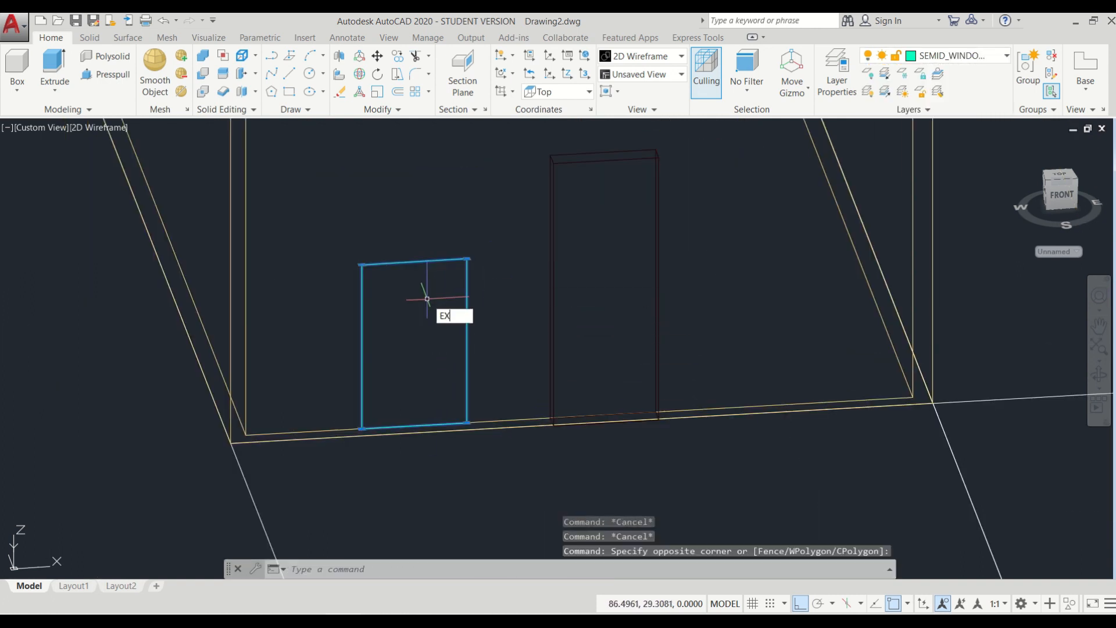
{"action": "key", "text": "Return"}
{"action": "type", "text": "0.6"}
{"action": "key", "text": "Return"}
{"action": "key", "text": "Escape"}
{"action": "key", "text": "Escape"}
- Copy the window solid along the front wall to the right side of the door
{"action": "left_click", "coordinate": [468, 289]}
{"action": "type", "text": "CO"}
{"action": "key", "text": "Return"}
{"action": "scroll", "coordinate": [455, 420], "scroll_direction": "up", "scroll_amount": 1}
{"action": "scroll", "coordinate": [296, 434], "scroll_direction": "up", "scroll_amount": 2}
{"action": "left_click", "coordinate": [317, 432]}
{"action": "scroll", "coordinate": [273, 435], "scroll_direction": "down", "scroll_amount": 2}
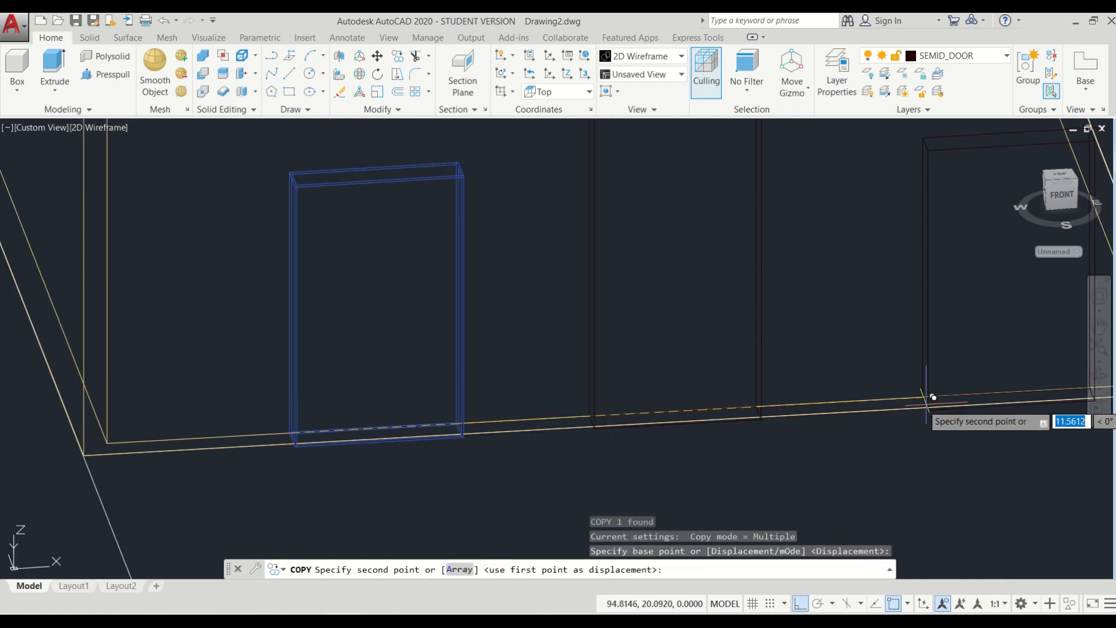
{"action": "left_click", "coordinate": [898, 393]}
{"action": "scroll", "coordinate": [757, 412], "scroll_direction": "down", "scroll_amount": 3}
{"action": "key", "text": "Return"}
- Assign both window solids to the SEMID_WINDOW layer
{"action": "left_click", "coordinate": [816, 323]}
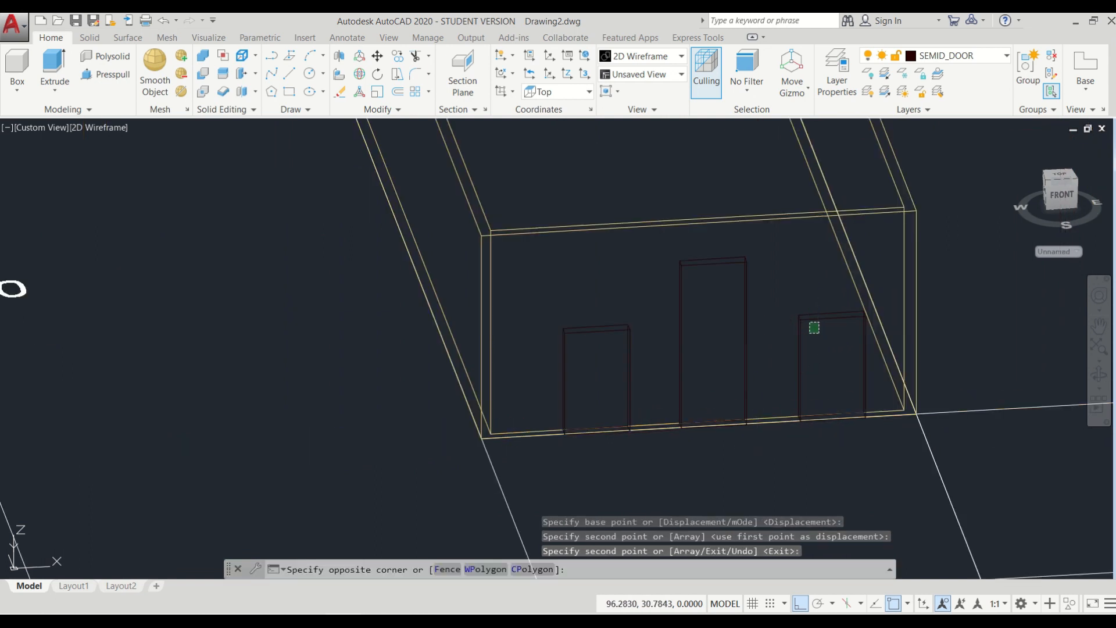
{"action": "left_click", "coordinate": [782, 349]}
{"action": "left_click", "coordinate": [652, 338]}
{"action": "left_click", "coordinate": [614, 366]}
{"action": "left_click", "coordinate": [997, 57]}
{"action": "left_click", "coordinate": [957, 177]}
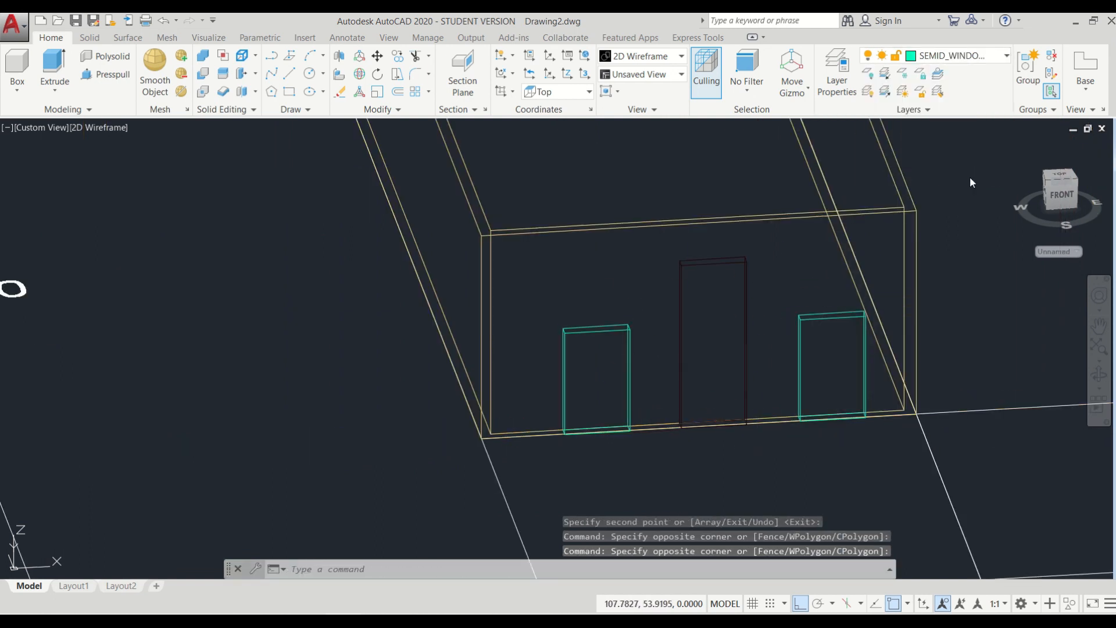
{"action": "scroll", "coordinate": [715, 290], "scroll_direction": "down", "scroll_amount": 3}
{"action": "key", "text": "Escape"}
{"action": "key", "text": "Escape"}
{"action": "key", "text": "Escape"}
- Check the walls, door and windows in the Conceptual and Shaded visual styles
{"action": "middle_click_drag", "start_coordinate": [697, 262], "coordinate": [630, 352]}
{"action": "scroll", "coordinate": [630, 353], "scroll_direction": "up", "scroll_amount": 2}
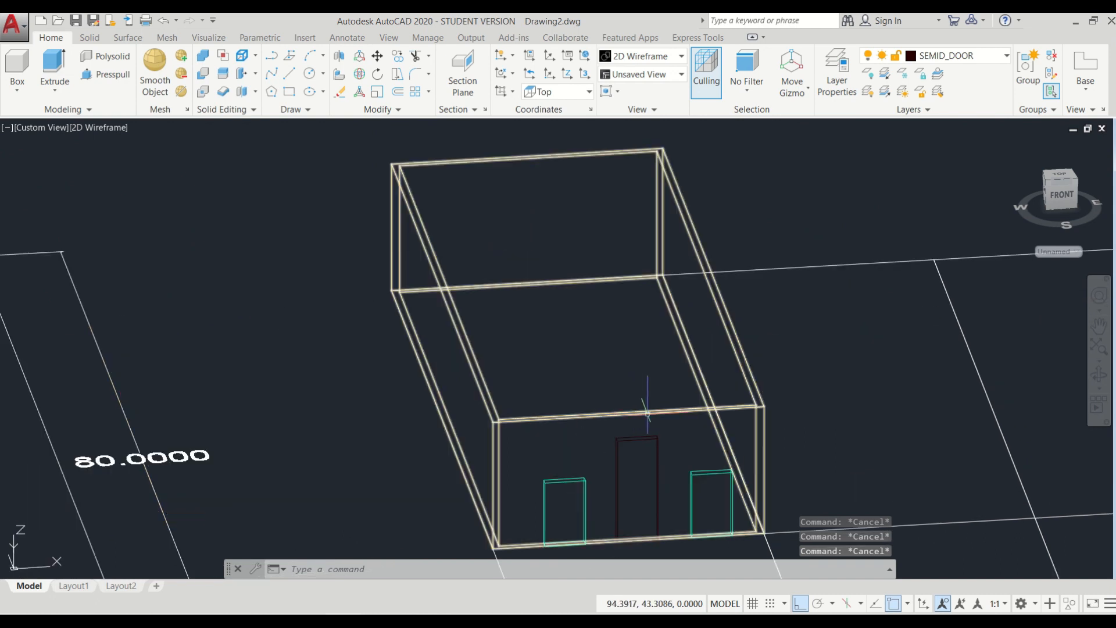
{"action": "left_click", "coordinate": [99, 127]}
{"action": "left_click", "coordinate": [131, 174]}
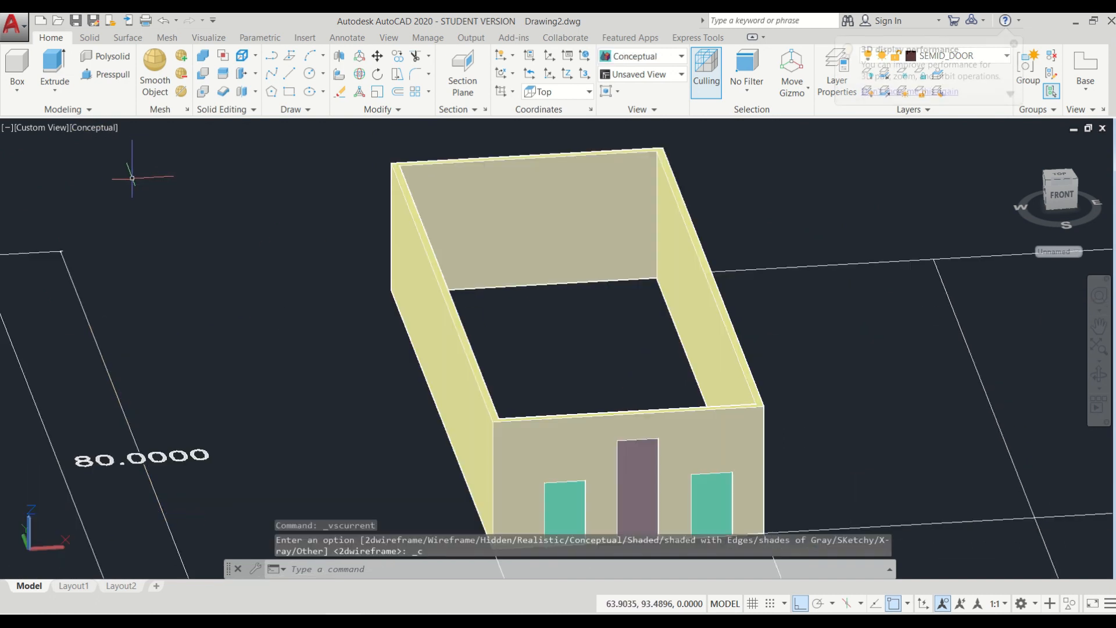
{"action": "left_click", "coordinate": [93, 128]}
{"action": "left_click", "coordinate": [137, 216]}
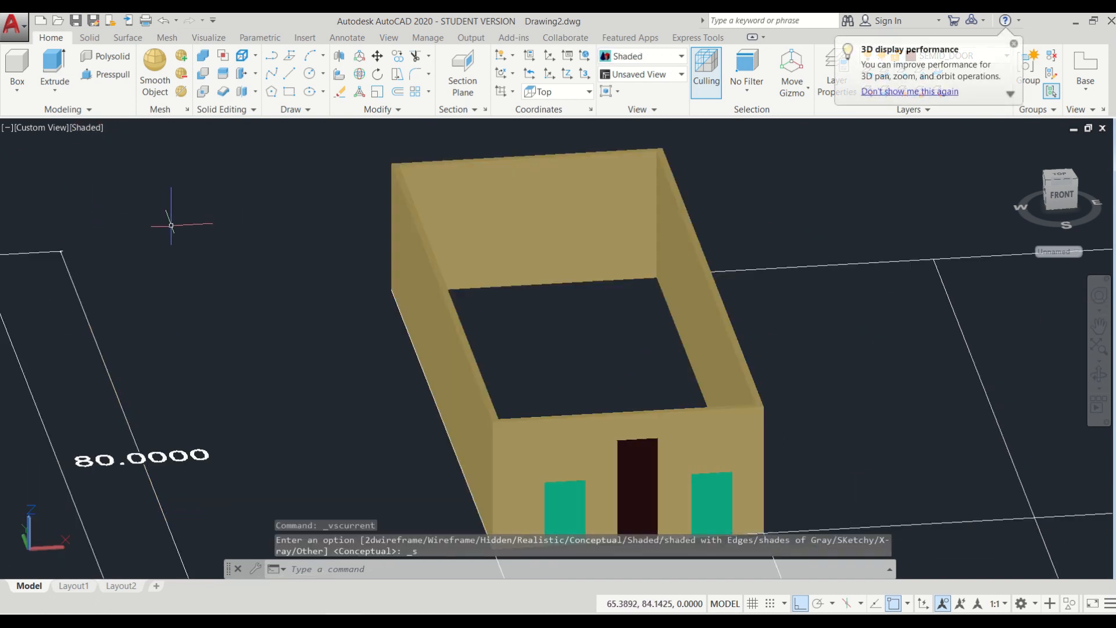
{"action": "key", "text": "Escape"}
{"action": "key", "text": "Escape"}
{"action": "key", "text": "Escape"}
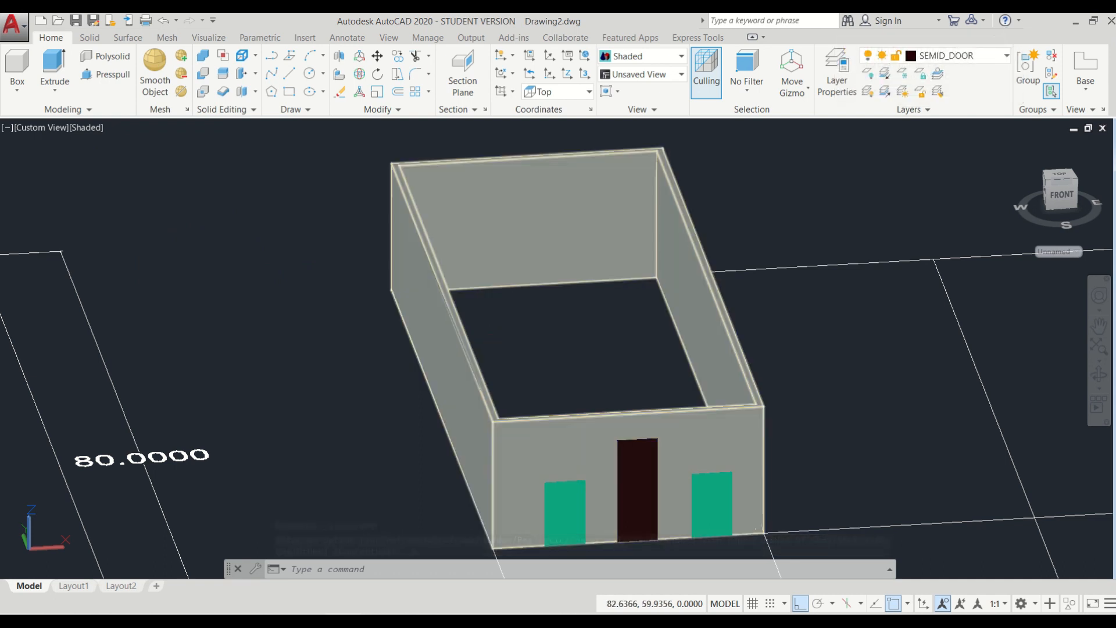
- Draw a rectangle on the SEMID_ROOF layer around the outer top edges of the walls in 2D Wireframe
{"action": "left_click", "coordinate": [87, 127]}
{"action": "left_click", "coordinate": [119, 157]}
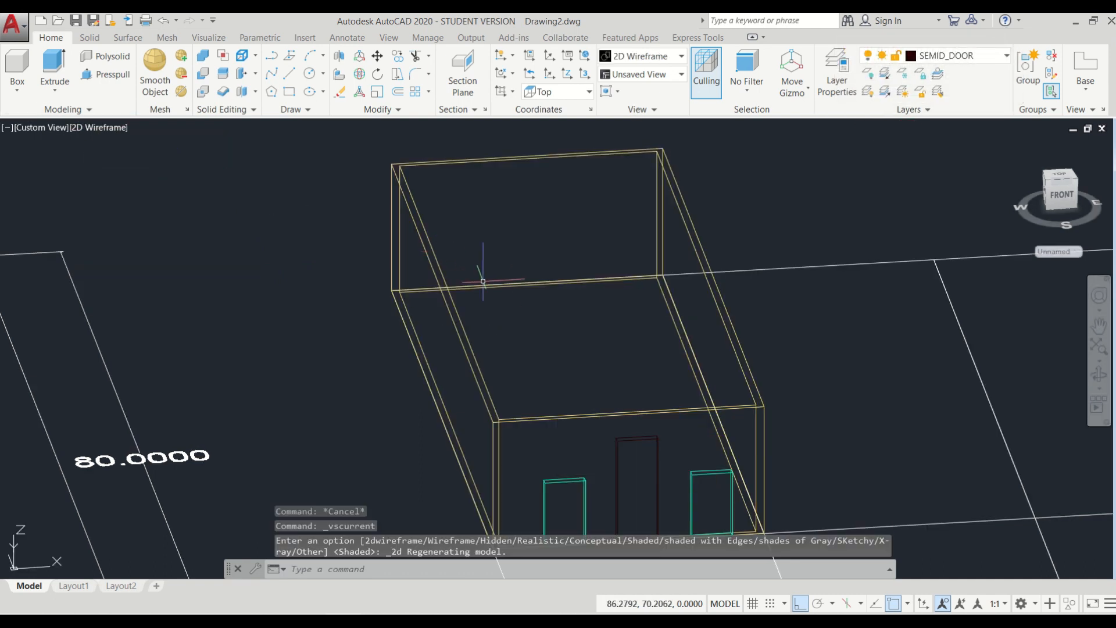
{"action": "type", "text": "REC"}
{"action": "key", "text": "Return"}
{"action": "left_click", "coordinate": [1006, 56]}
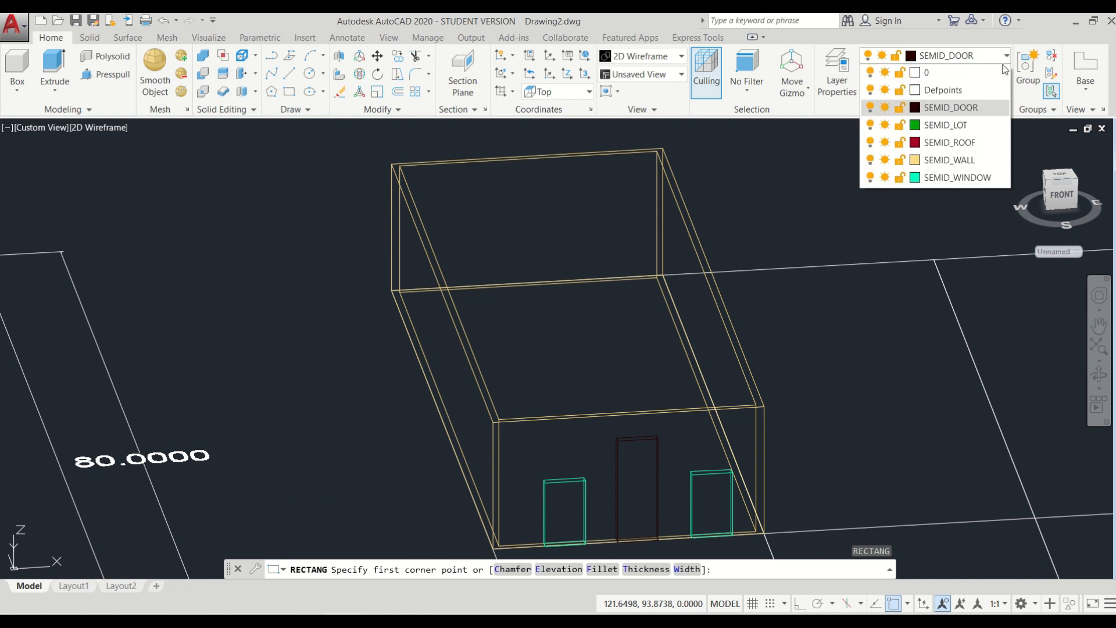
{"action": "left_click", "coordinate": [969, 150]}
{"action": "left_click", "coordinate": [393, 165]}
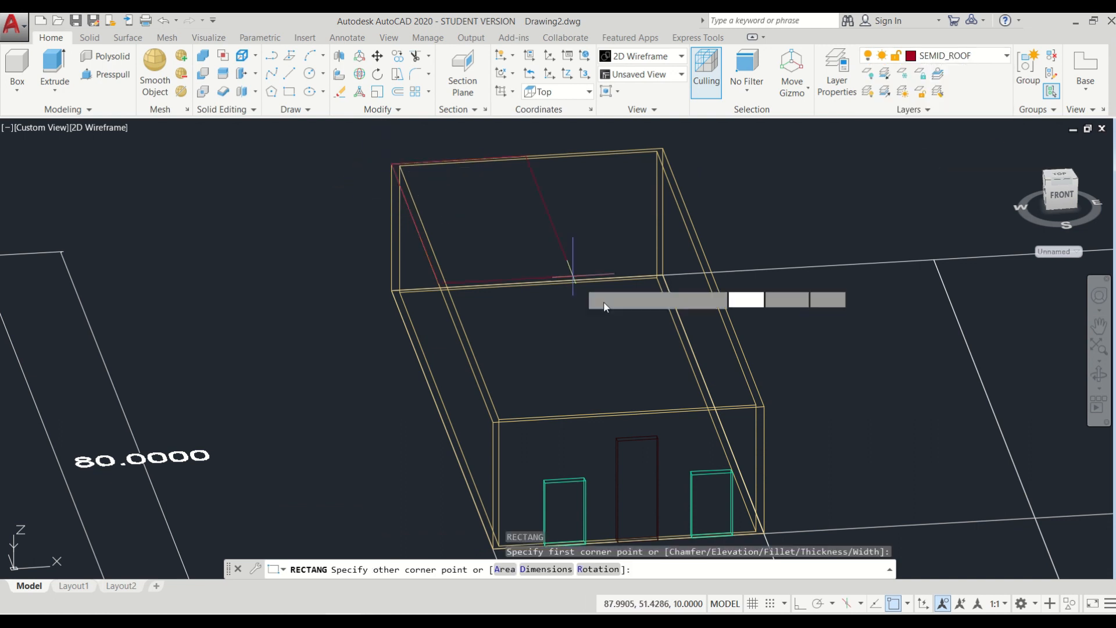
{"action": "left_click", "coordinate": [758, 406]}
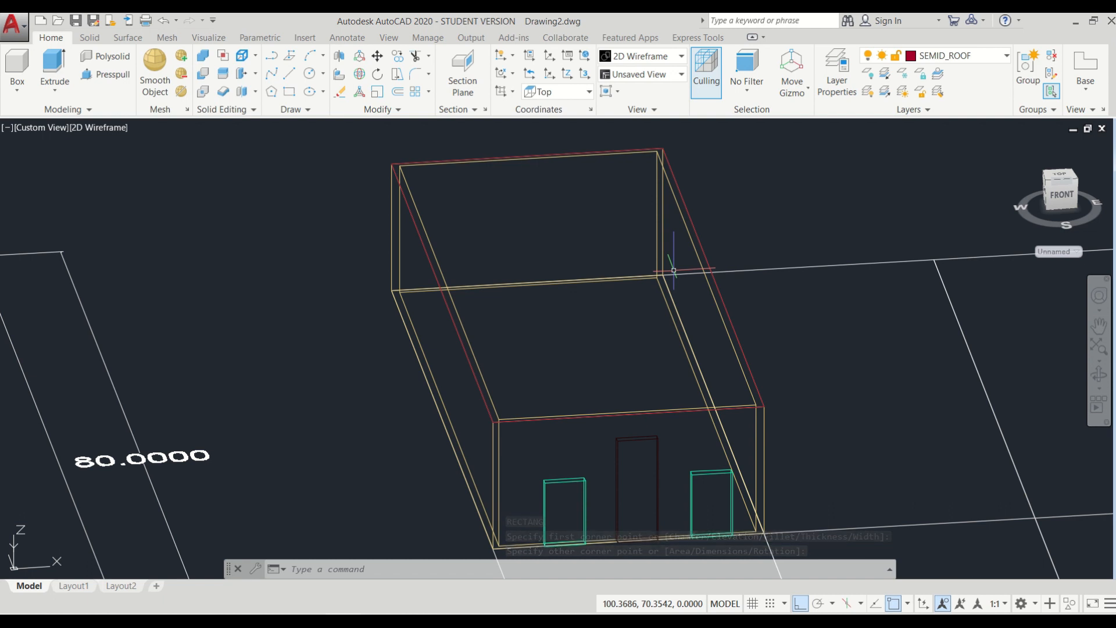
- Draw a vertical line 5 units up from the midpoint of the row house's front top edge to mark the gable apex
{"action": "scroll", "coordinate": [697, 320], "scroll_direction": "down", "scroll_amount": 2}
{"action": "middle_click_drag", "start_coordinate": [575, 357], "coordinate": [481, 369]}
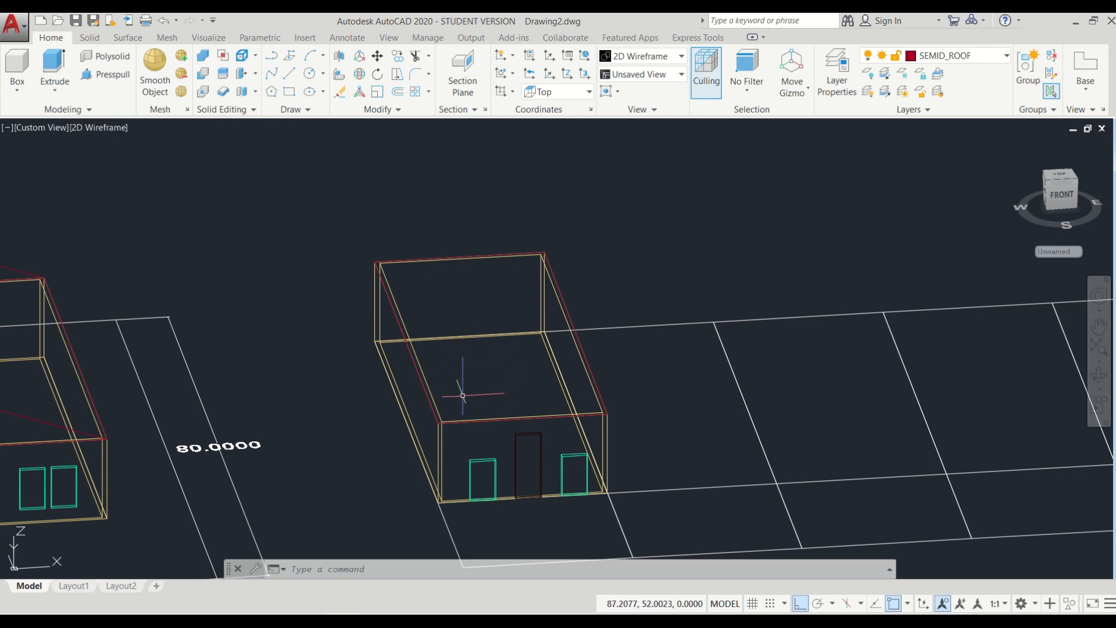
{"action": "scroll", "coordinate": [416, 335], "scroll_direction": "down", "scroll_amount": 3}
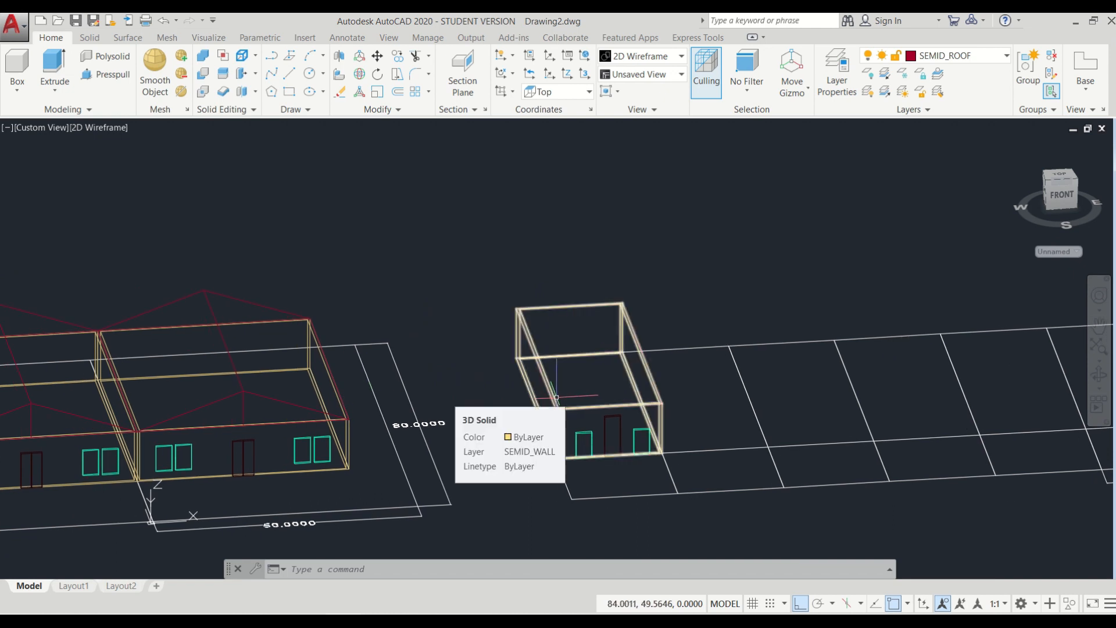
{"action": "scroll", "coordinate": [556, 398], "scroll_direction": "up", "scroll_amount": 4}
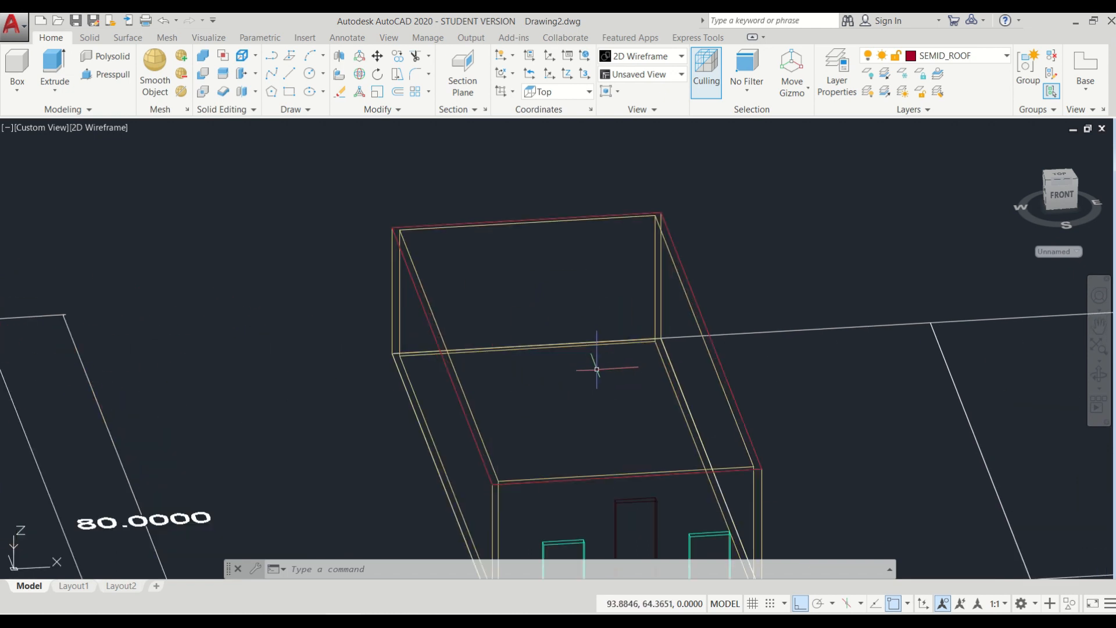
{"action": "middle_click_drag", "start_coordinate": [563, 400], "coordinate": [492, 428]}
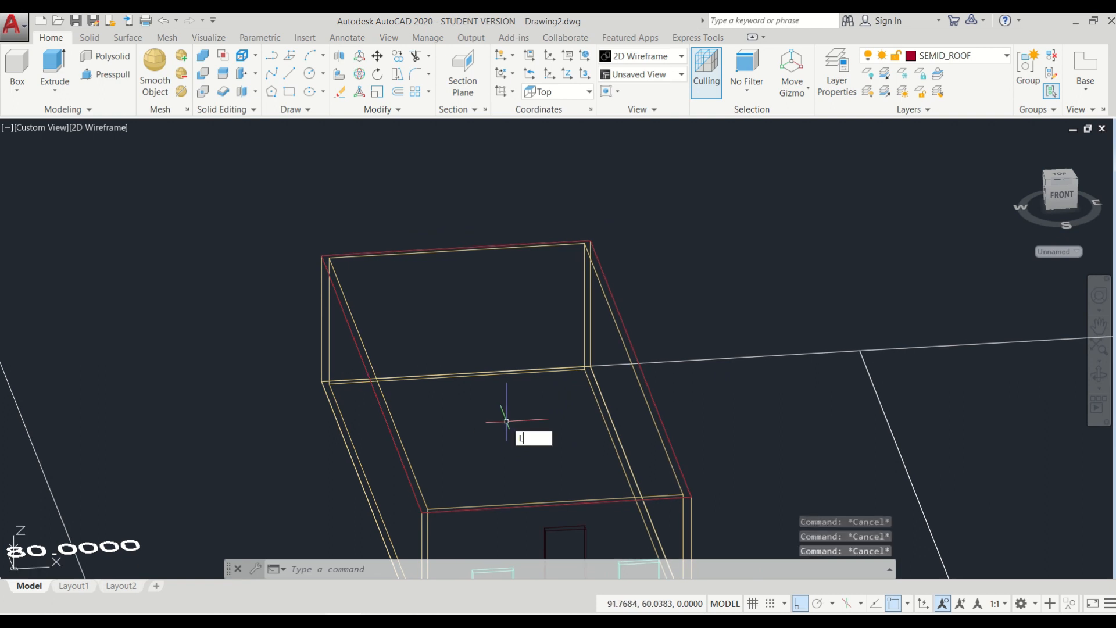
{"action": "key", "text": "Return"}
{"action": "left_click", "coordinate": [556, 500]}
{"action": "type", "text": "5"}
{"action": "key", "text": "Return"}
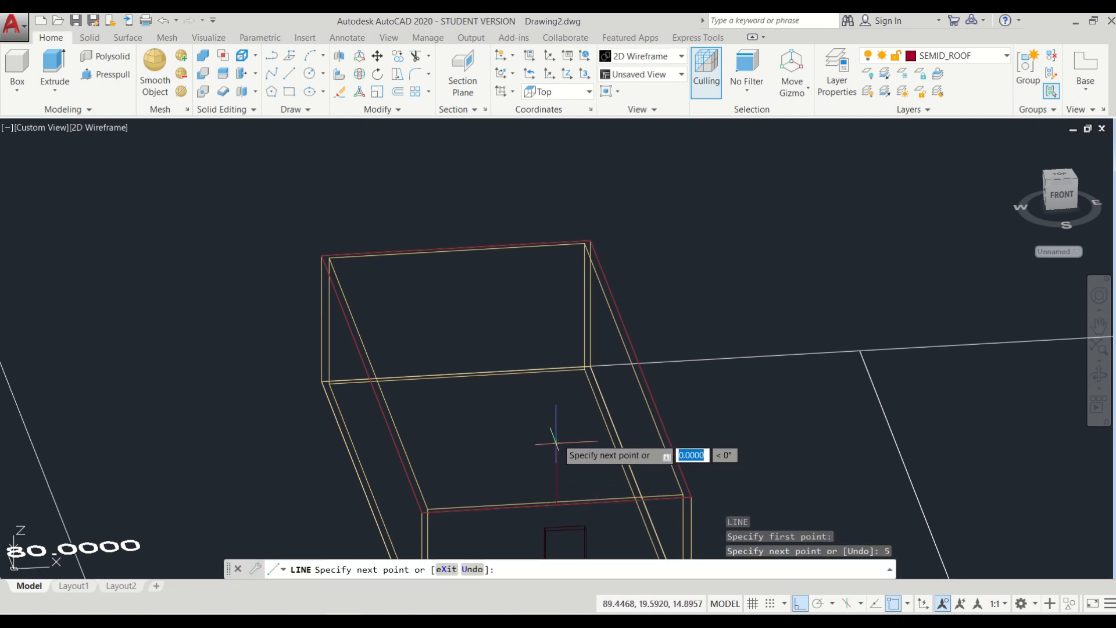
- Draw lines from the apex to both front wall corners and a base line between the corners to form the gable triangle
{"action": "left_click", "coordinate": [423, 512]}
{"action": "key", "text": "Return"}
{"action": "key", "text": "Return"}
{"action": "left_click", "coordinate": [556, 442]}
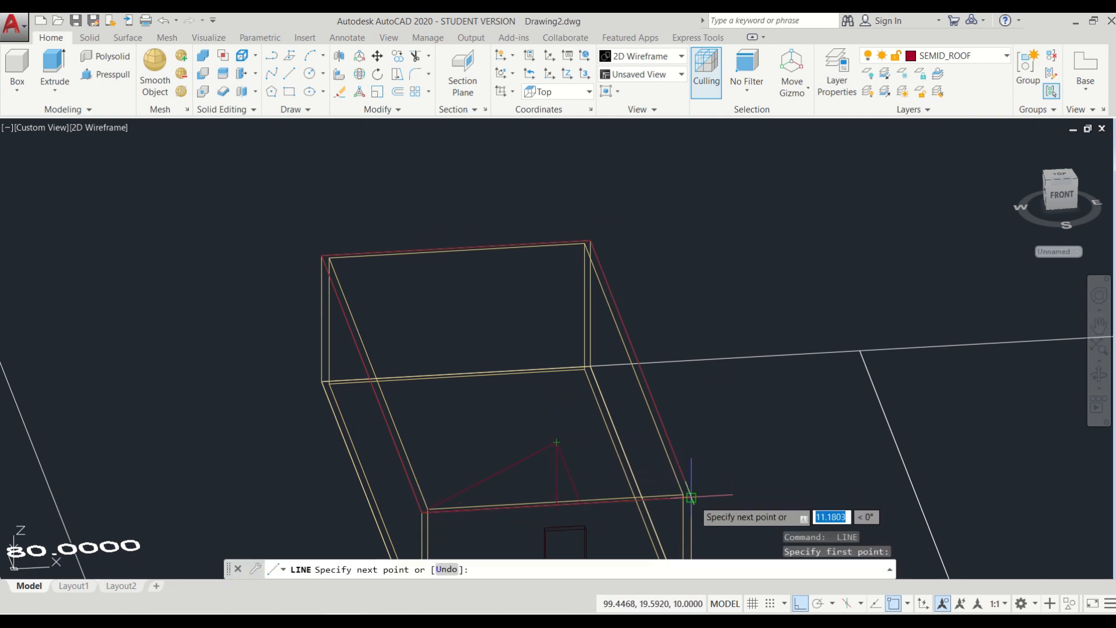
{"action": "left_click", "coordinate": [684, 495]}
{"action": "left_click", "coordinate": [424, 511]}
{"action": "key", "text": "Return"}
- Join the two slope lines and the base line of the gable into one closed profile
{"action": "type", "text": "JOIN"}
{"action": "key", "text": "Return"}
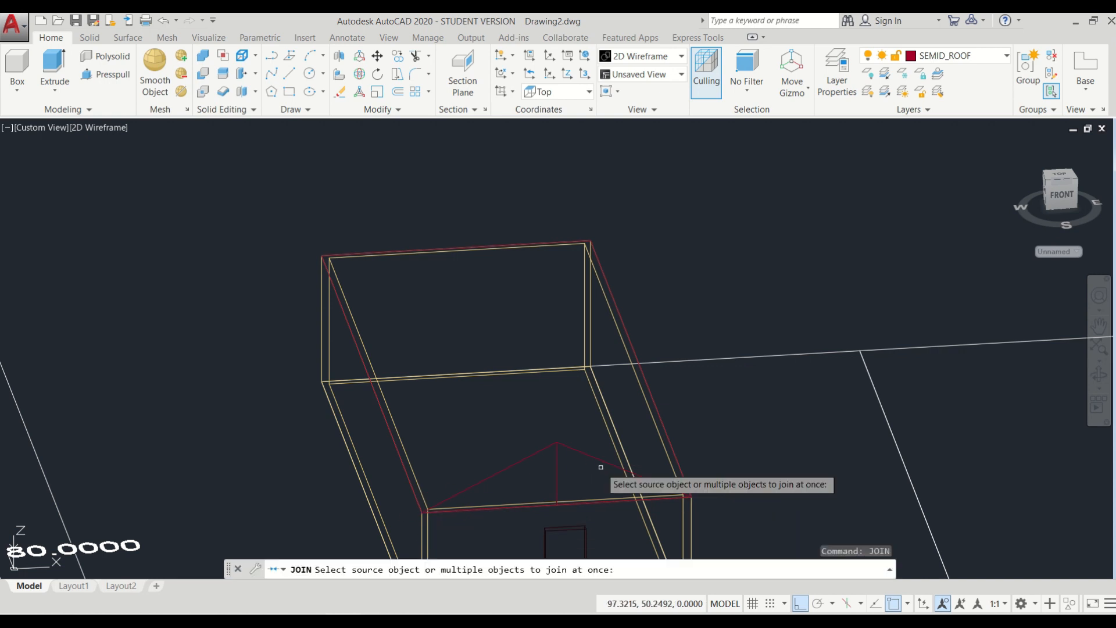
{"action": "left_click", "coordinate": [600, 467]}
{"action": "left_click", "coordinate": [584, 448]}
{"action": "left_click", "coordinate": [520, 461]}
{"action": "left_click", "coordinate": [533, 507]}
{"action": "key", "text": "Return"}
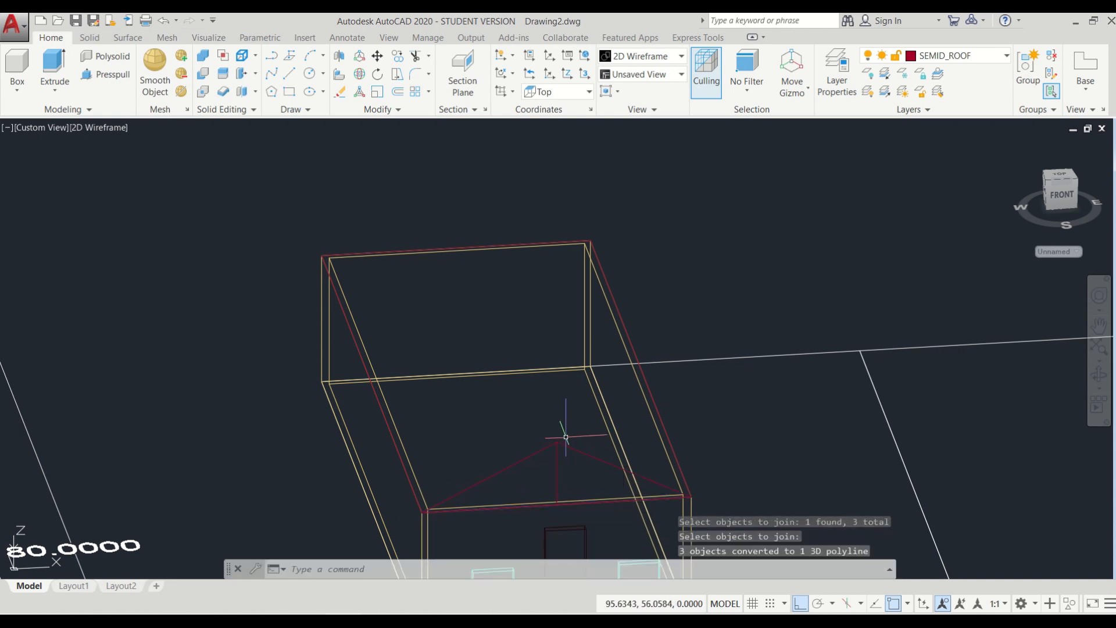
- Extrude the joined gable triangle 50 units back along the length of the row house
{"action": "type", "text": "EXTRUDE"}
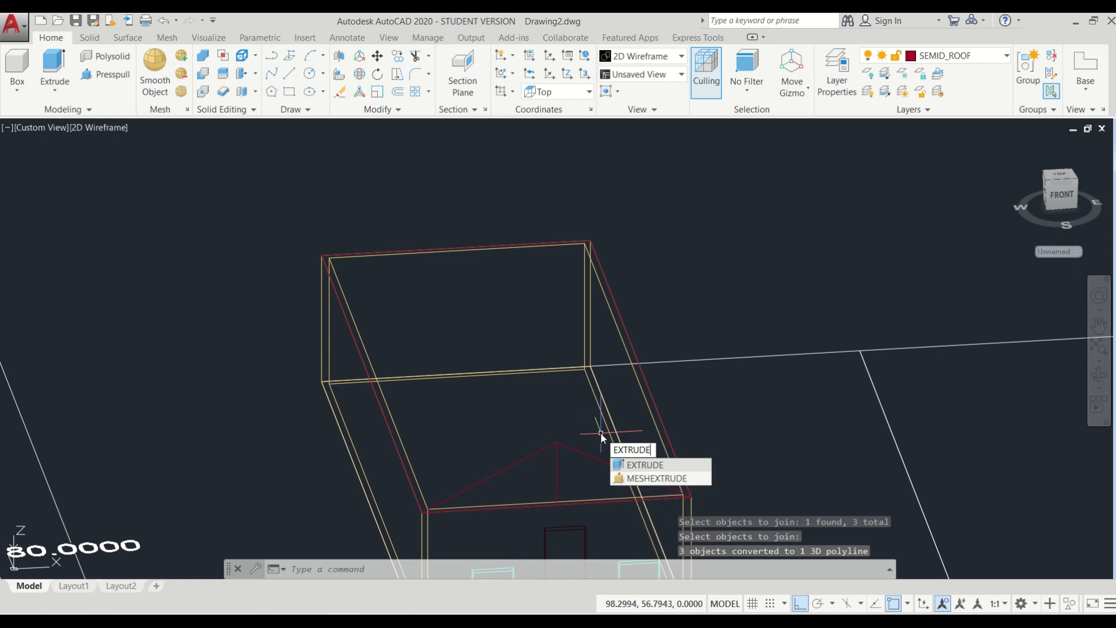
{"action": "key", "text": "Return"}
{"action": "left_click", "coordinate": [577, 451]}
{"action": "key", "text": "Return"}
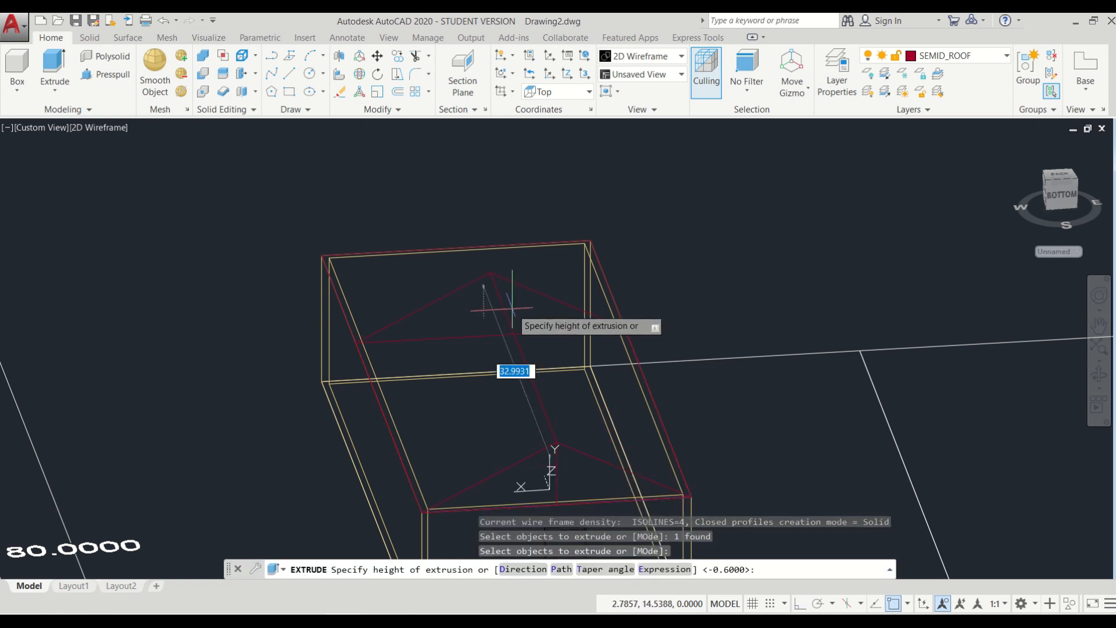
{"action": "type", "text": "50"}
{"action": "key", "text": "Return"}
{"action": "scroll", "coordinate": [563, 332], "scroll_direction": "down", "scroll_amount": 4}
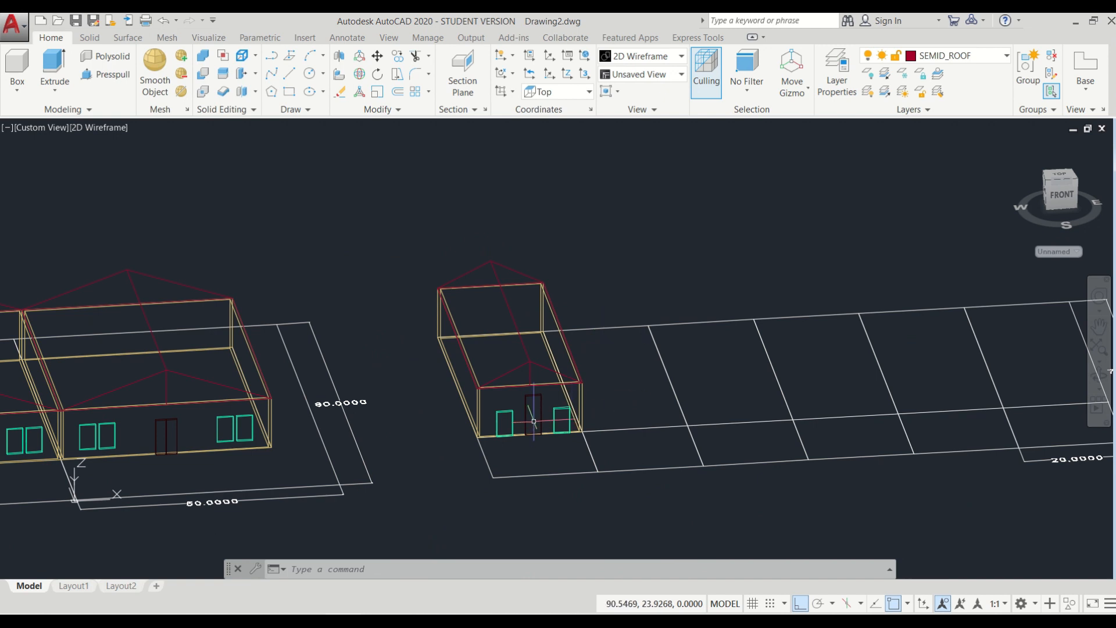
- Check the row house and its new roof in the Shaded visual style
{"action": "scroll", "coordinate": [534, 421], "scroll_direction": "up", "scroll_amount": 4}
{"action": "scroll", "coordinate": [558, 406], "scroll_direction": "down", "scroll_amount": 2}
{"action": "left_click", "coordinate": [107, 128]}
{"action": "left_click", "coordinate": [146, 213]}
{"action": "middle_click_drag", "start_coordinate": [615, 398], "coordinate": [552, 412]}
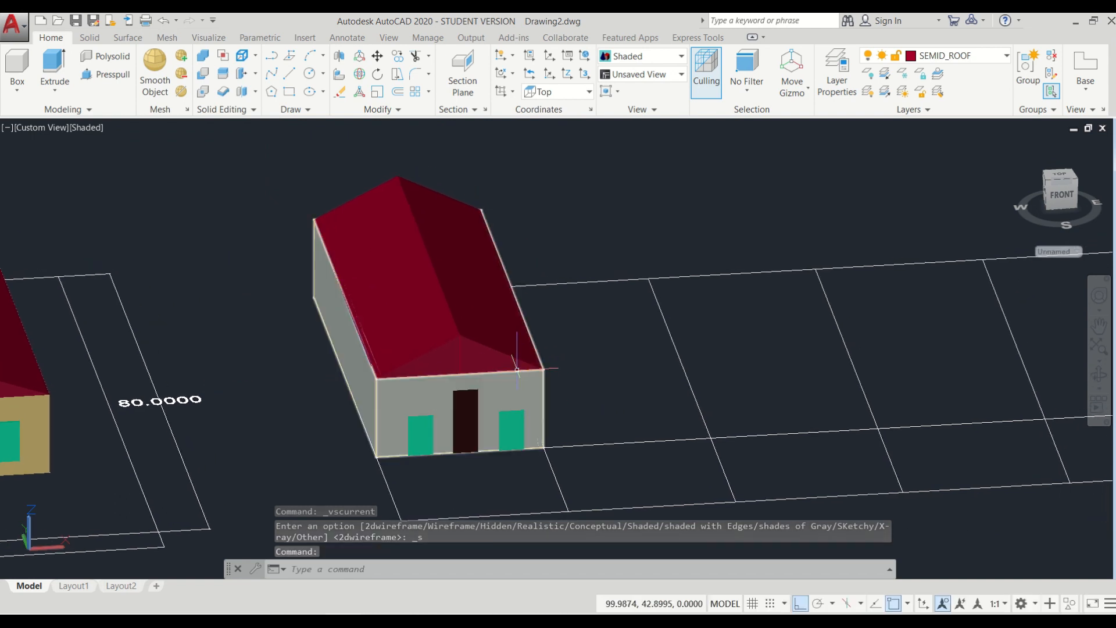
- Copy the complete row house from its front base corner onto each of the five adjoining row lots
{"action": "left_click", "coordinate": [274, 169]}
{"action": "left_click", "coordinate": [576, 457]}
{"action": "type", "text": "co"}
{"action": "key", "text": "Return"}
{"action": "scroll", "coordinate": [376, 456], "scroll_direction": "up", "scroll_amount": 3}
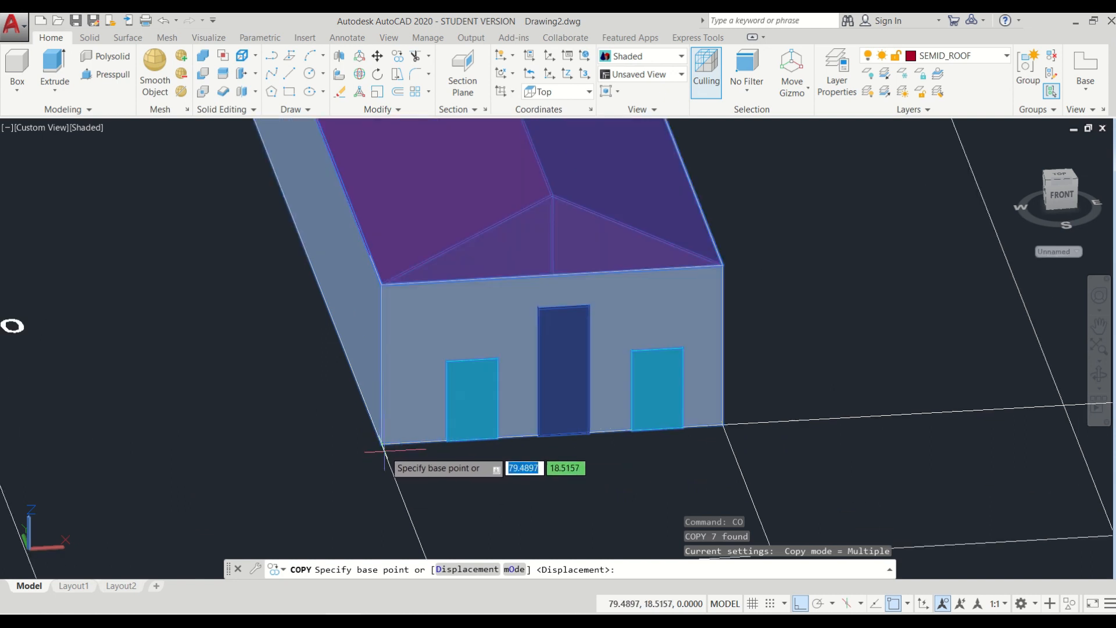
{"action": "left_click", "coordinate": [381, 445]}
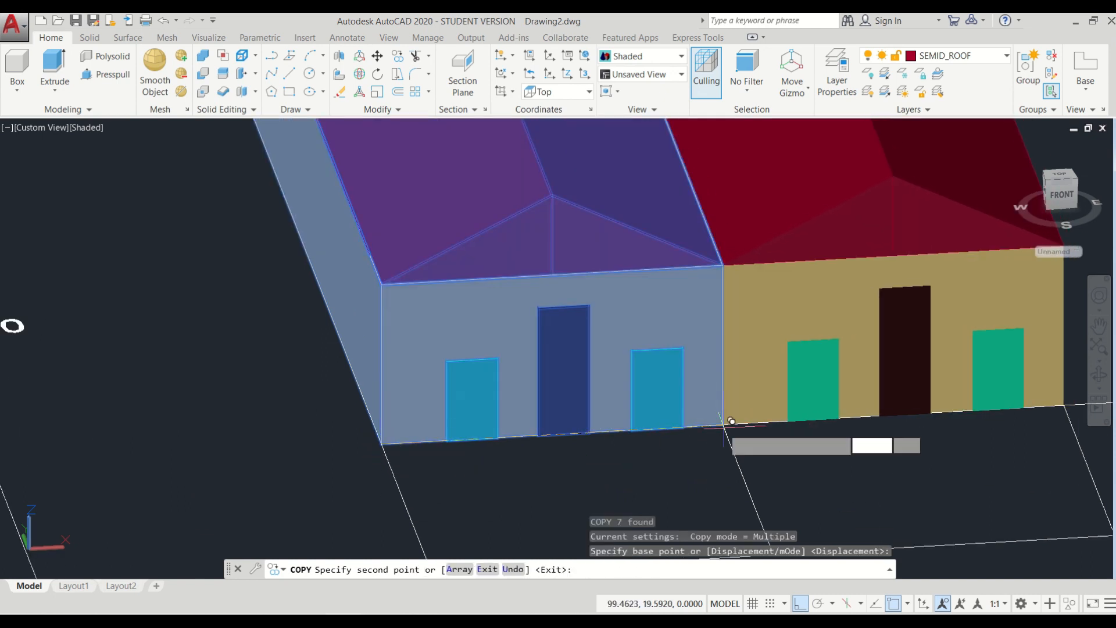
{"action": "scroll", "coordinate": [730, 420], "scroll_direction": "down", "scroll_amount": 2}
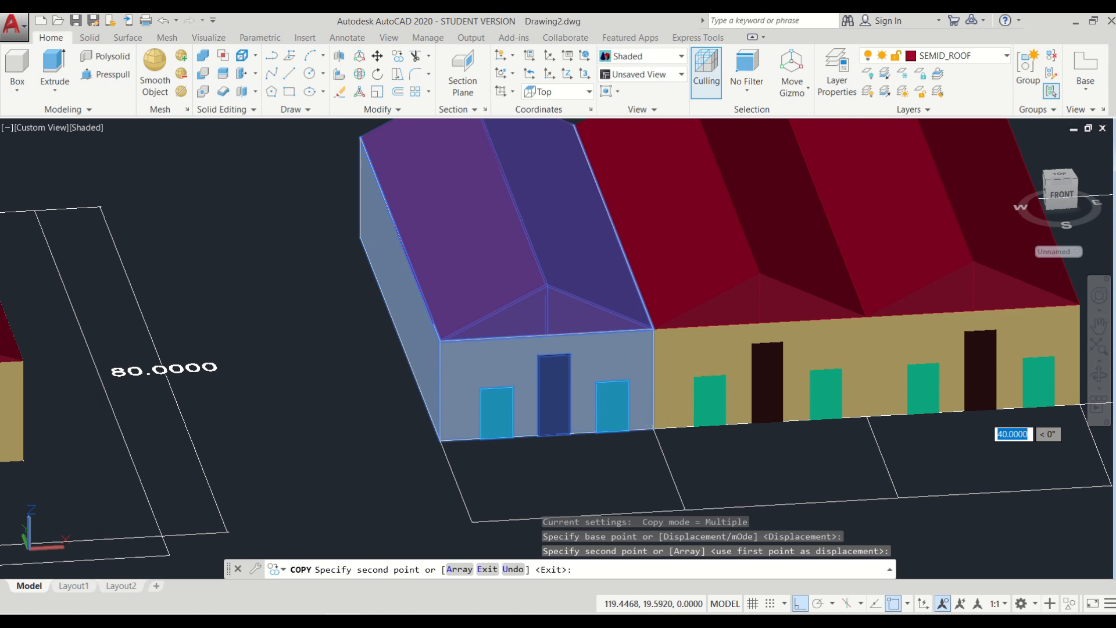
{"action": "scroll", "coordinate": [872, 410], "scroll_direction": "down", "scroll_amount": 4}
{"action": "left_click", "coordinate": [878, 410]}
{"action": "left_click", "coordinate": [951, 412]}
{"action": "middle_click_drag", "start_coordinate": [872, 426], "coordinate": [545, 442]}
{"action": "scroll", "coordinate": [710, 423], "scroll_direction": "up", "scroll_amount": 4}
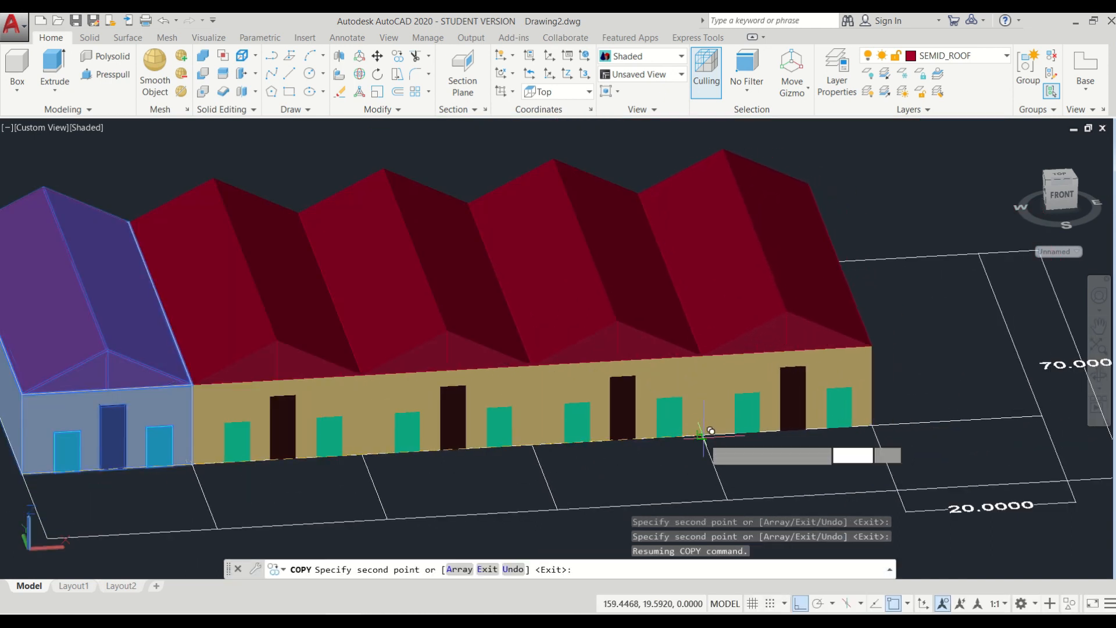
{"action": "left_click", "coordinate": [871, 426]}
{"action": "key", "text": "Return"}
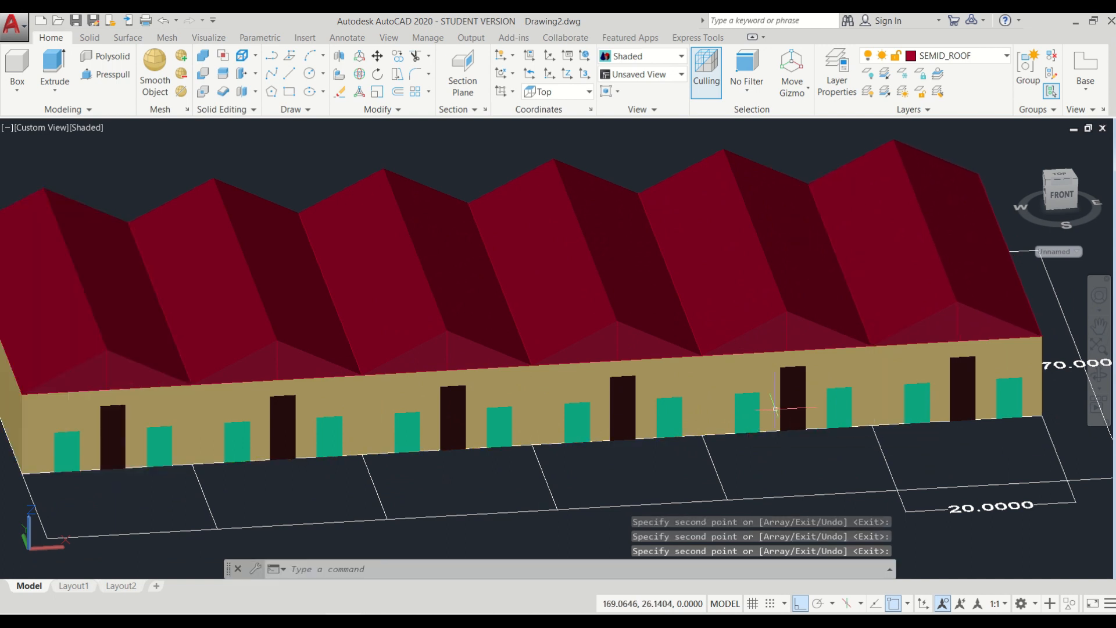
{"action": "scroll", "coordinate": [145, 372], "scroll_direction": "down", "scroll_amount": 1}
{"action": "middle_click_drag", "start_coordinate": [145, 372], "coordinate": [413, 382]}
{"action": "scroll", "coordinate": [351, 384], "scroll_direction": "up", "scroll_amount": 3}
{"action": "left_click", "coordinate": [441, 385]}
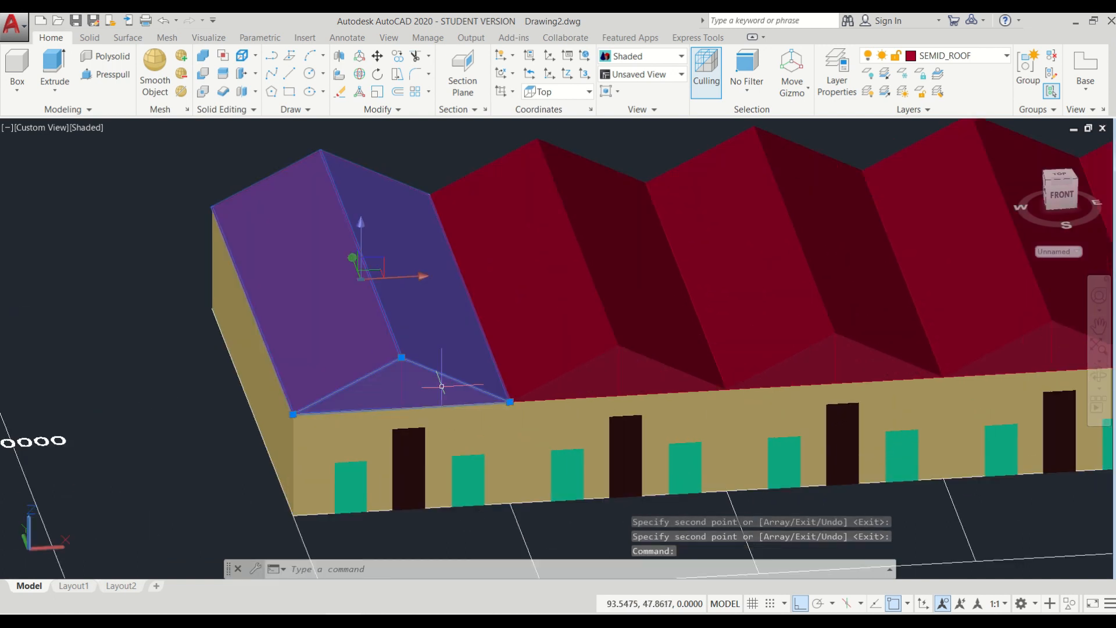
{"action": "key", "text": "Escape"}
{"action": "key", "text": "Escape"}
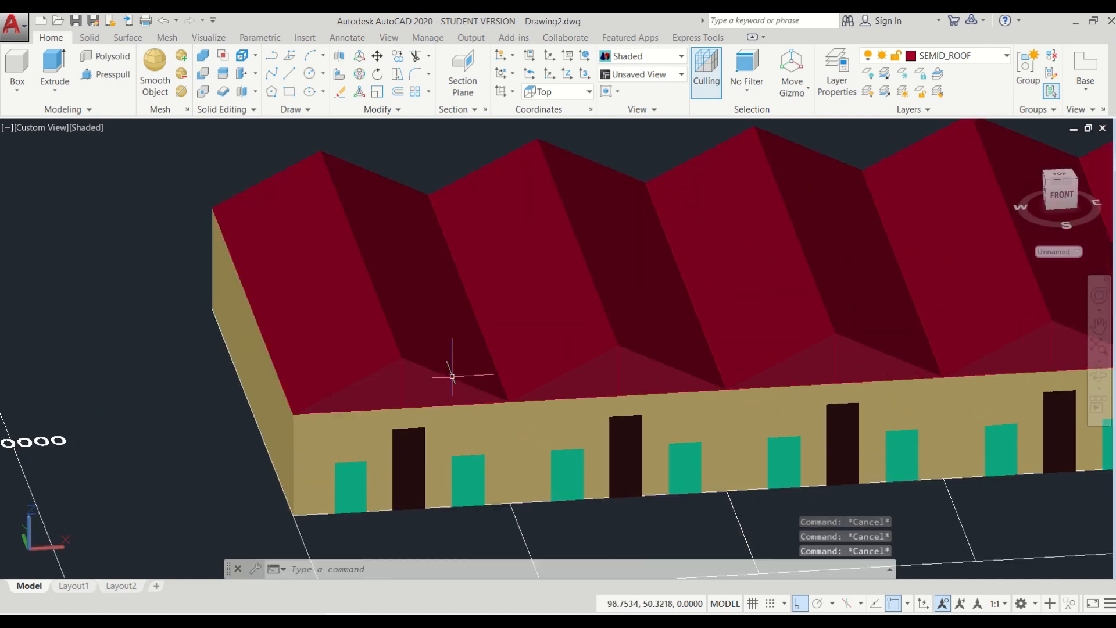
{"action": "type", "text": "pl"}
{"action": "key", "text": "Return"}
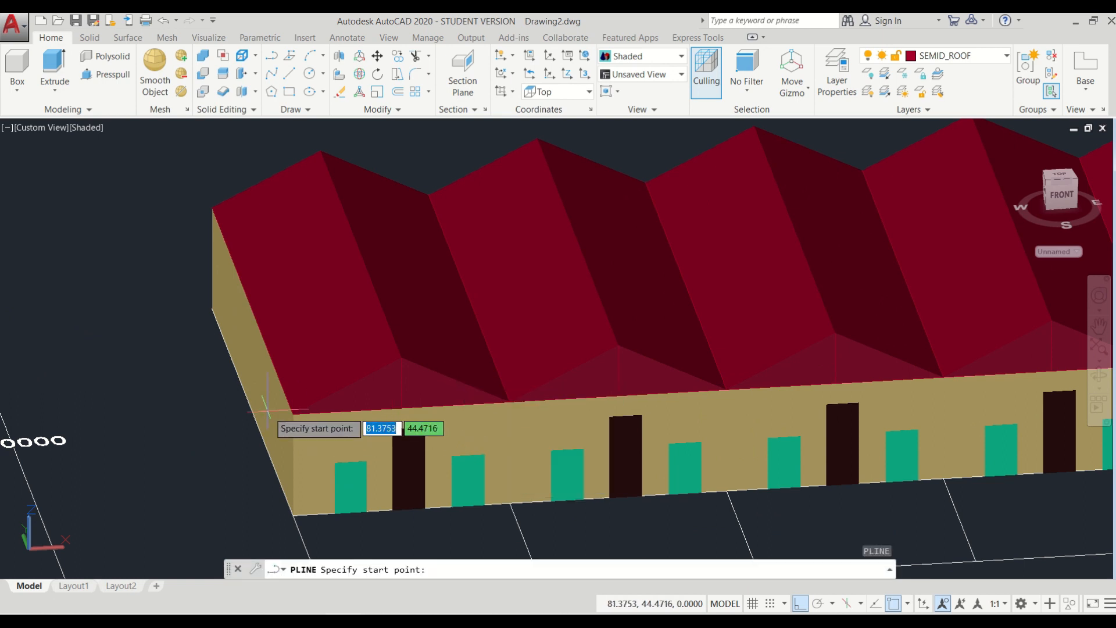
{"action": "left_click", "coordinate": [292, 415]}
{"action": "key", "text": "Escape"}
{"action": "key", "text": "Escape"}
{"action": "key", "text": "Escape"}
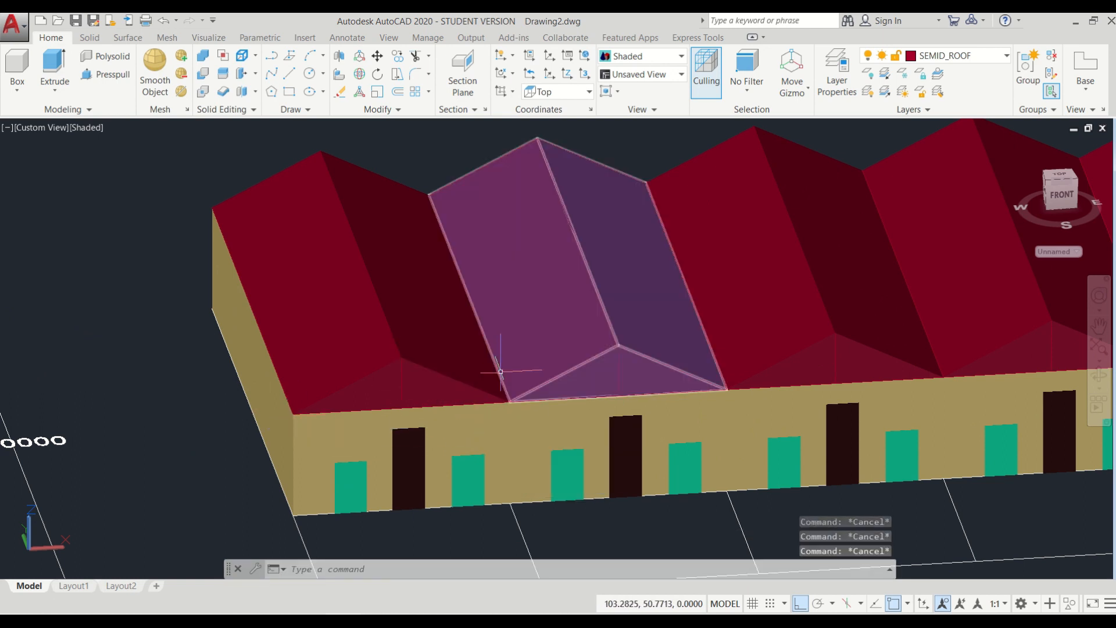
- Trace the first row house's front gable triangle with lines through the eave corners and apex in 2D Wireframe, with ortho off
{"action": "key", "text": "Return"}
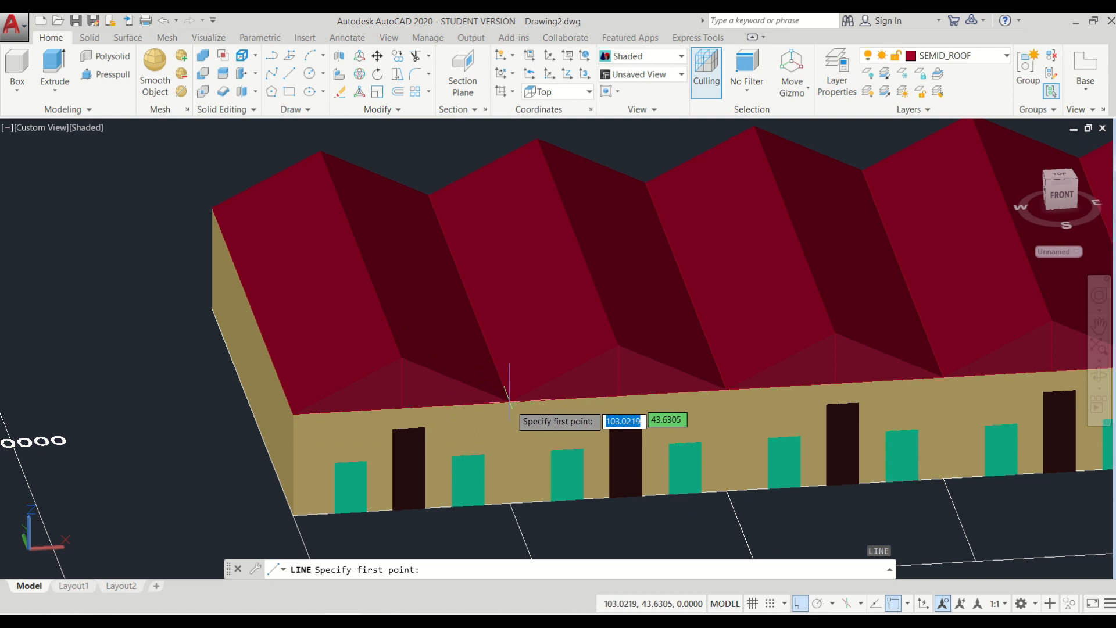
{"action": "scroll", "coordinate": [299, 415], "scroll_direction": "up", "scroll_amount": 5}
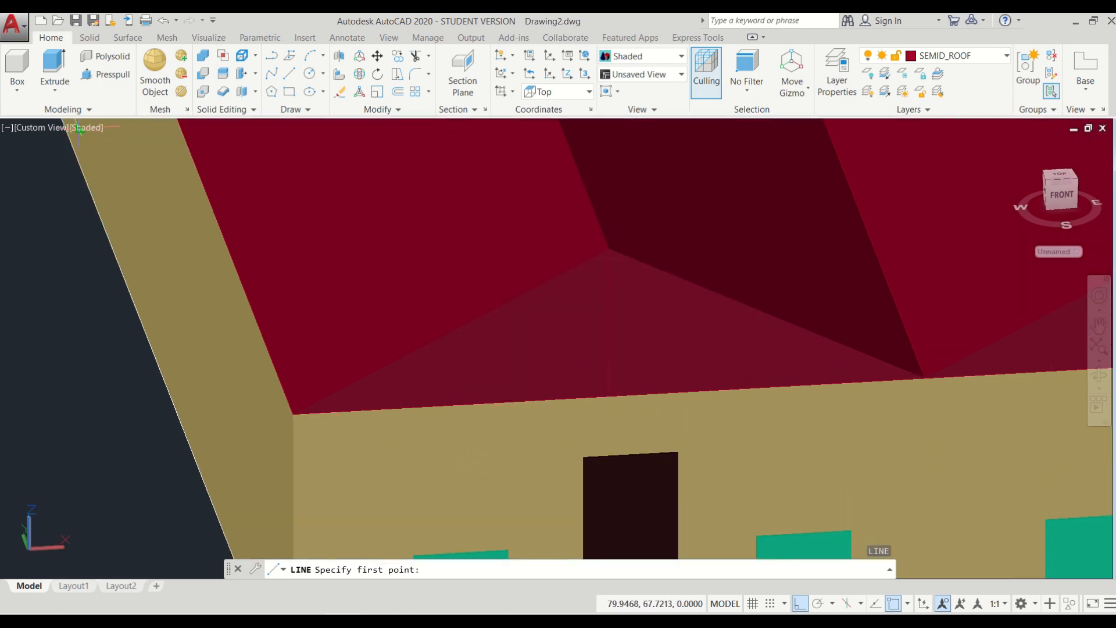
{"action": "left_click", "coordinate": [84, 127]}
{"action": "left_click", "coordinate": [120, 154]}
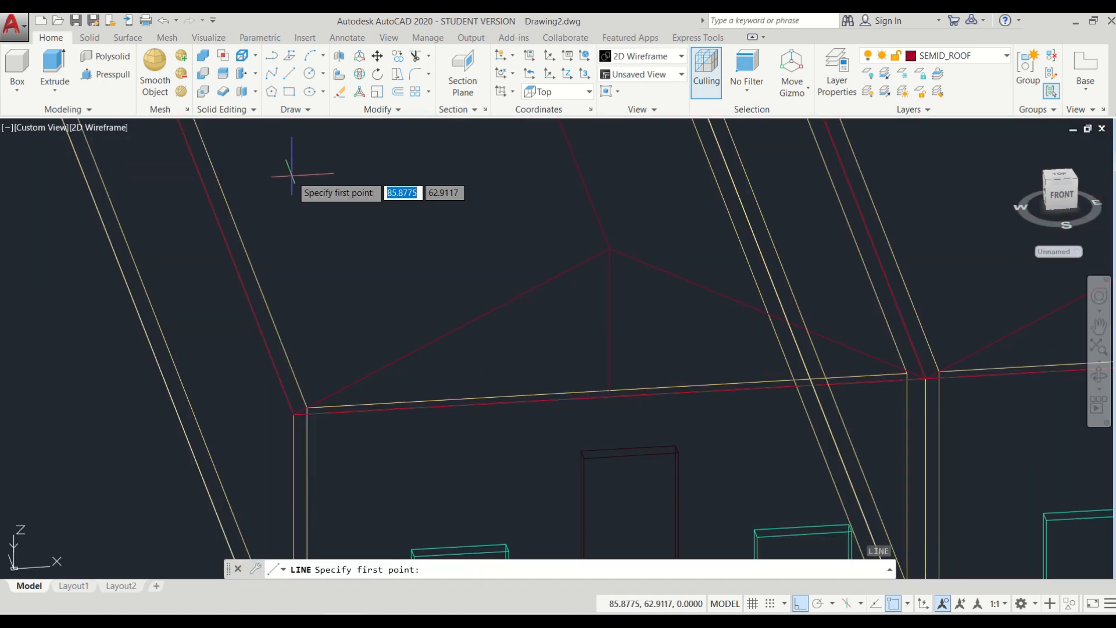
{"action": "left_click", "coordinate": [292, 415]}
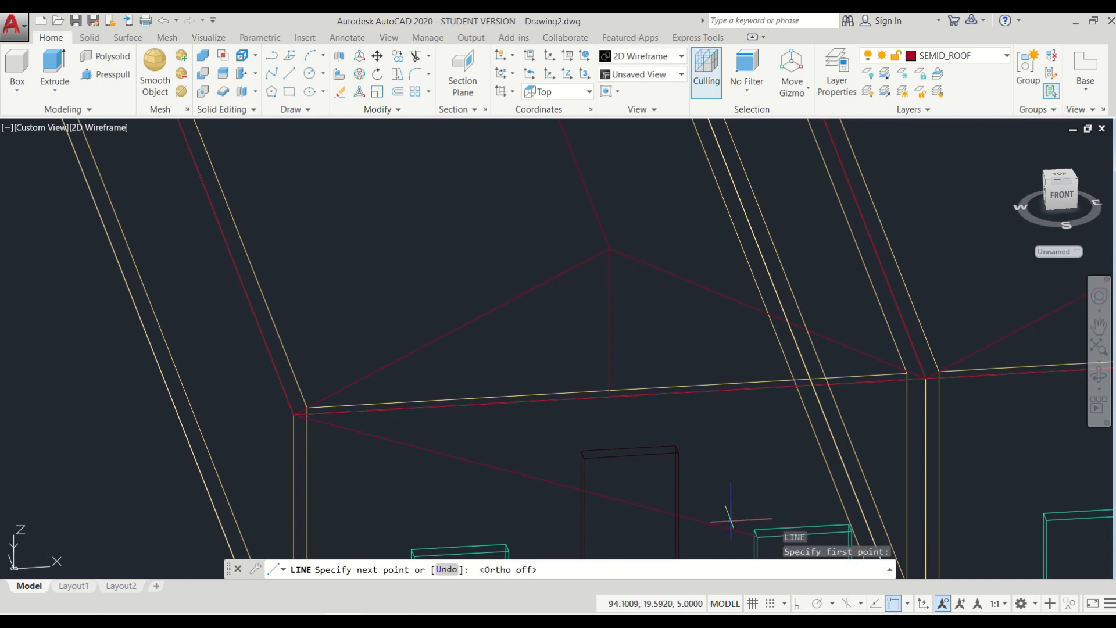
{"action": "left_click", "coordinate": [609, 248]}
{"action": "left_click", "coordinate": [926, 379]}
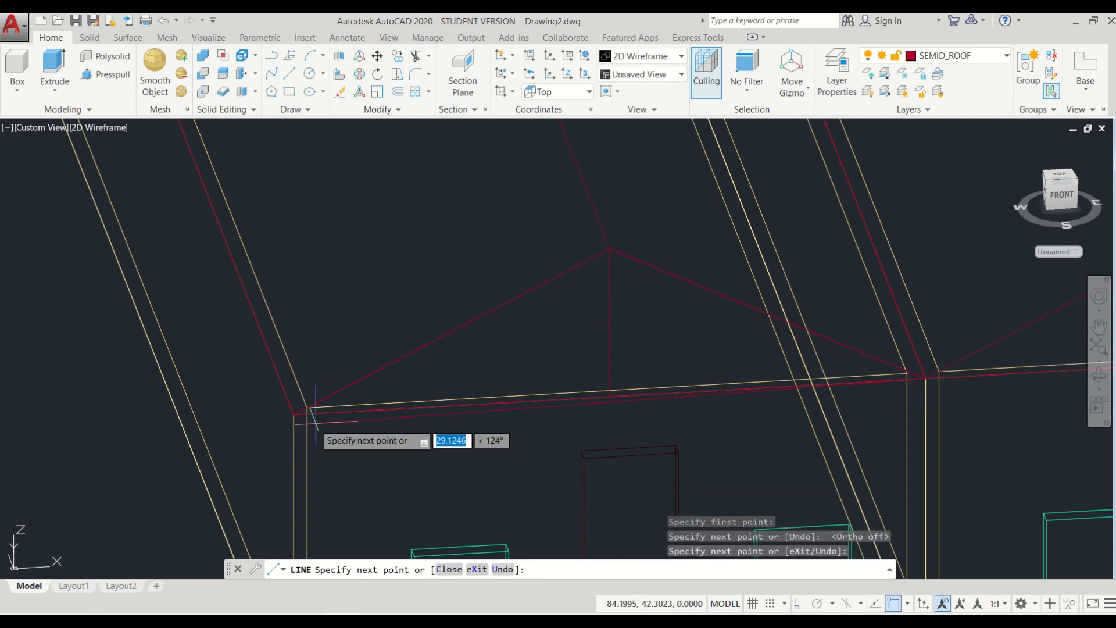
{"action": "key", "text": "Escape"}
- Join the three traced gable lines of the first row house into one closed profile
{"action": "type", "text": "join"}
{"action": "key", "text": "Return"}
{"action": "left_click", "coordinate": [430, 342]}
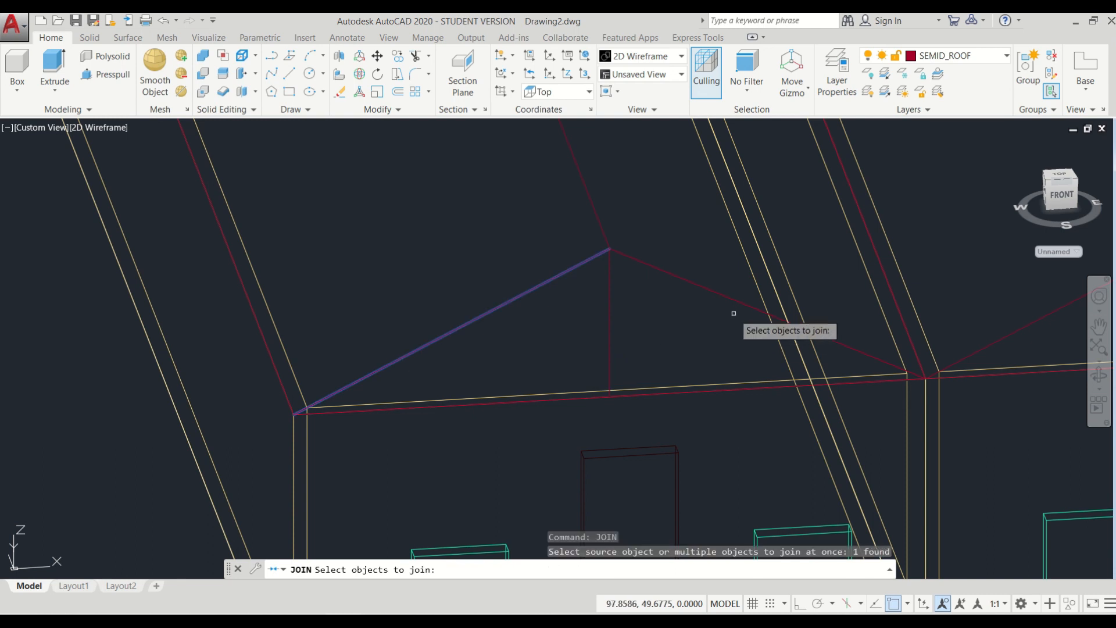
{"action": "left_click", "coordinate": [750, 306]}
{"action": "left_click", "coordinate": [640, 396]}
{"action": "scroll", "coordinate": [436, 372], "scroll_direction": "down", "scroll_amount": 4}
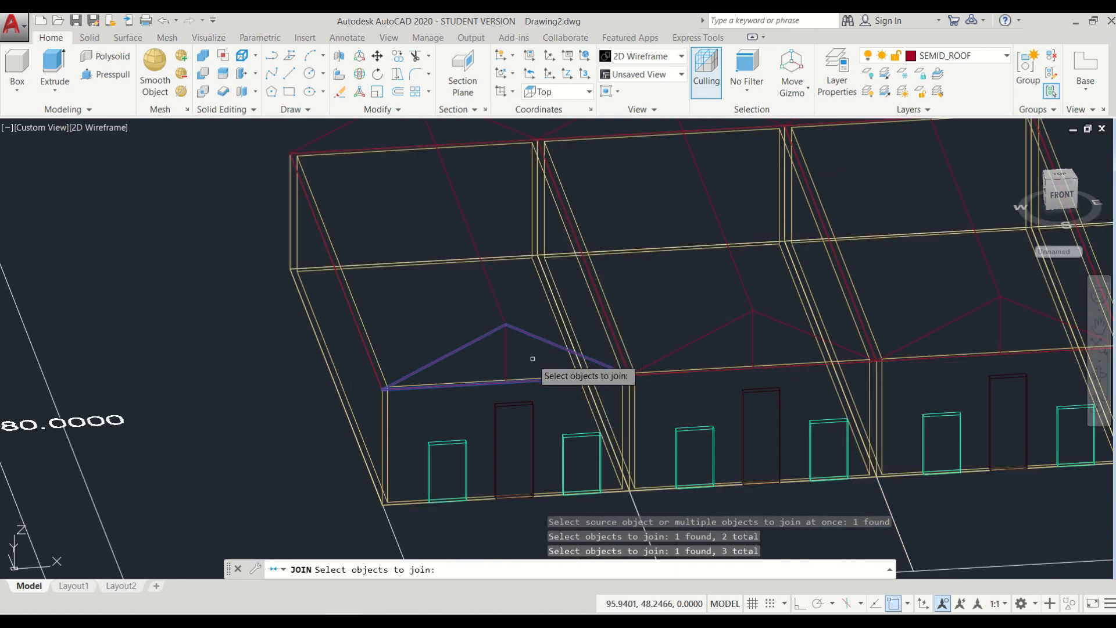
{"action": "key", "text": "Return"}
{"action": "middle_click_drag", "start_coordinate": [533, 359], "coordinate": [449, 364]}
{"action": "type", "text": "extrude"}
{"action": "key", "text": "Return"}
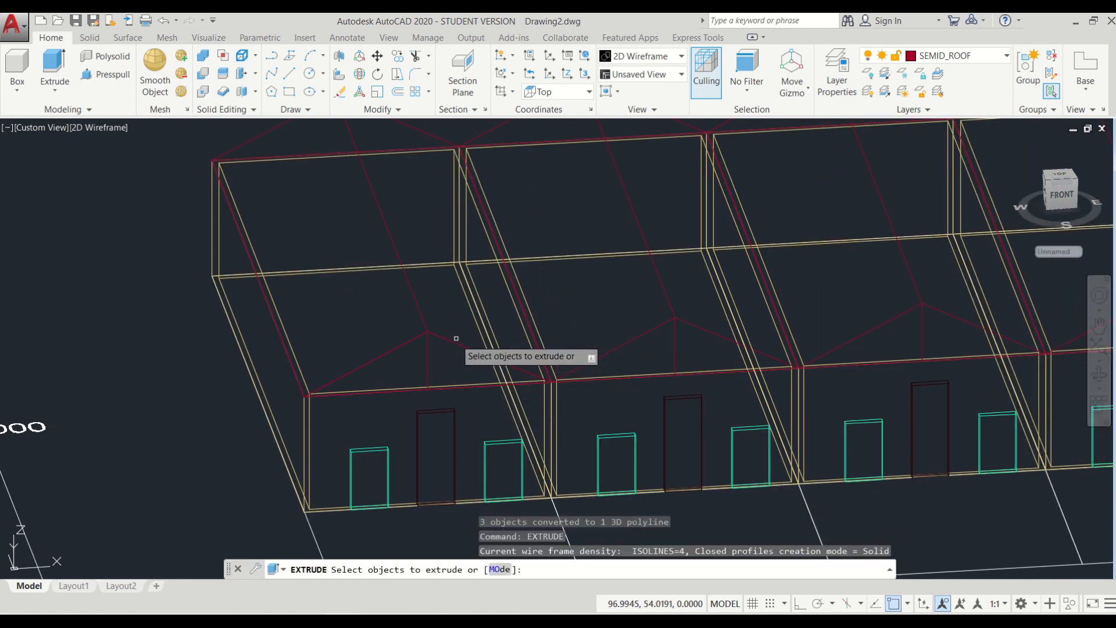
{"action": "left_click", "coordinate": [455, 341]}
{"action": "key", "text": "Return"}
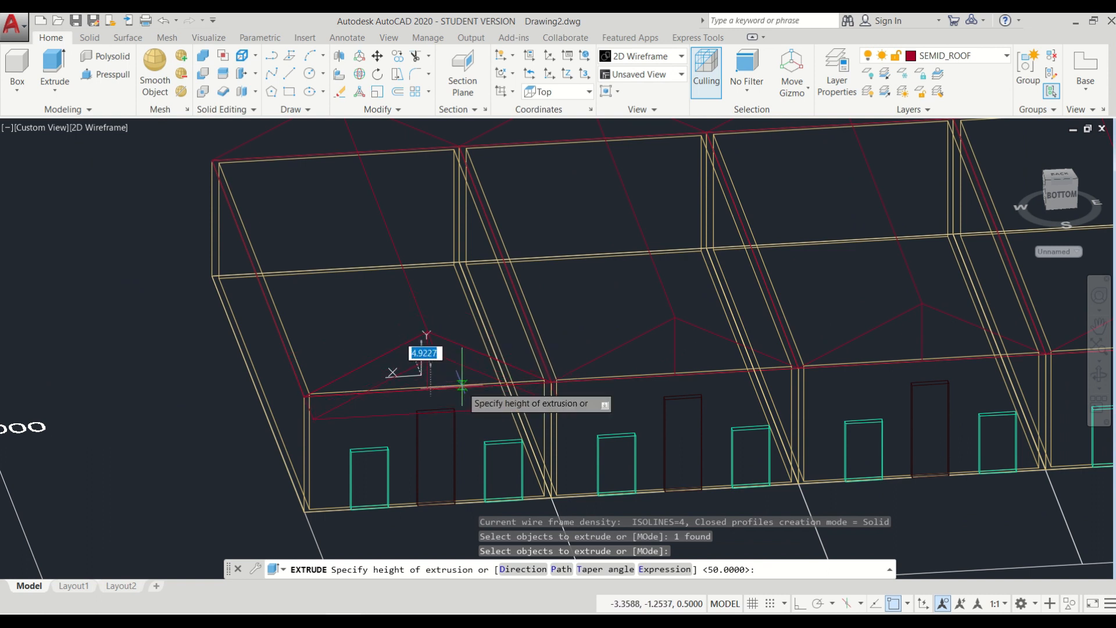
{"action": "key", "text": "Escape"}
{"action": "key", "text": "Escape"}
{"action": "key", "text": "Escape"}
- Display the model in the Shaded visual style and orbit around the row houses to inspect them
{"action": "left_click", "coordinate": [99, 128]}
{"action": "left_click", "coordinate": [145, 216]}
{"action": "scroll", "coordinate": [326, 331], "scroll_direction": "down", "scroll_amount": 3}
{"action": "type", "text": "3DO"}
{"action": "key", "text": "Return"}
{"action": "left_click_drag", "start_coordinate": [314, 346], "coordinate": [287, 392]}
{"action": "scroll", "coordinate": [499, 351], "scroll_direction": "down", "scroll_amount": 5}
{"action": "left_click_drag", "start_coordinate": [364, 376], "coordinate": [412, 328]}
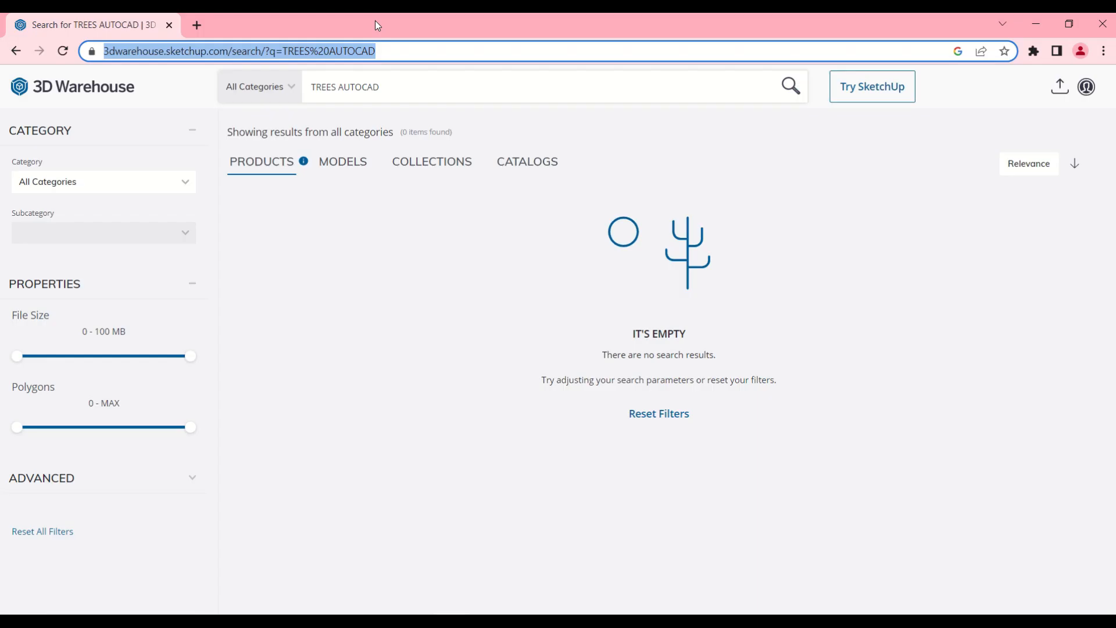
- Switch to the web browser, search for "AUTOCAD TREES 3D" and browse Bibliocad's Trees - 3d library
{"action": "type", "text": "AUTOCA"}
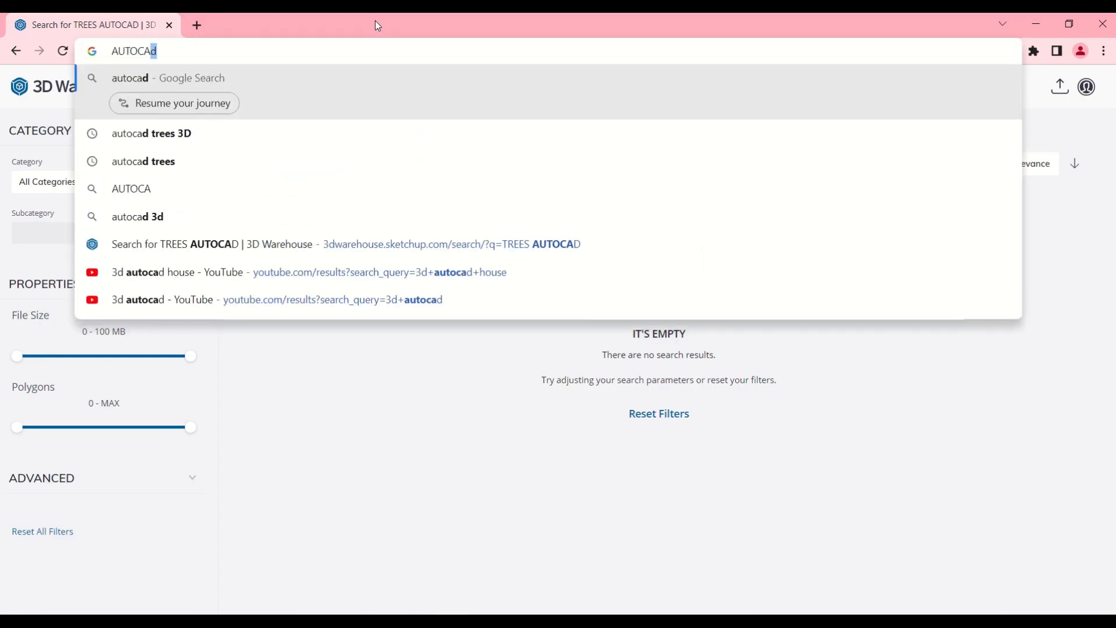
{"action": "type", "text": "D TREES"}
{"action": "key", "text": "Return"}
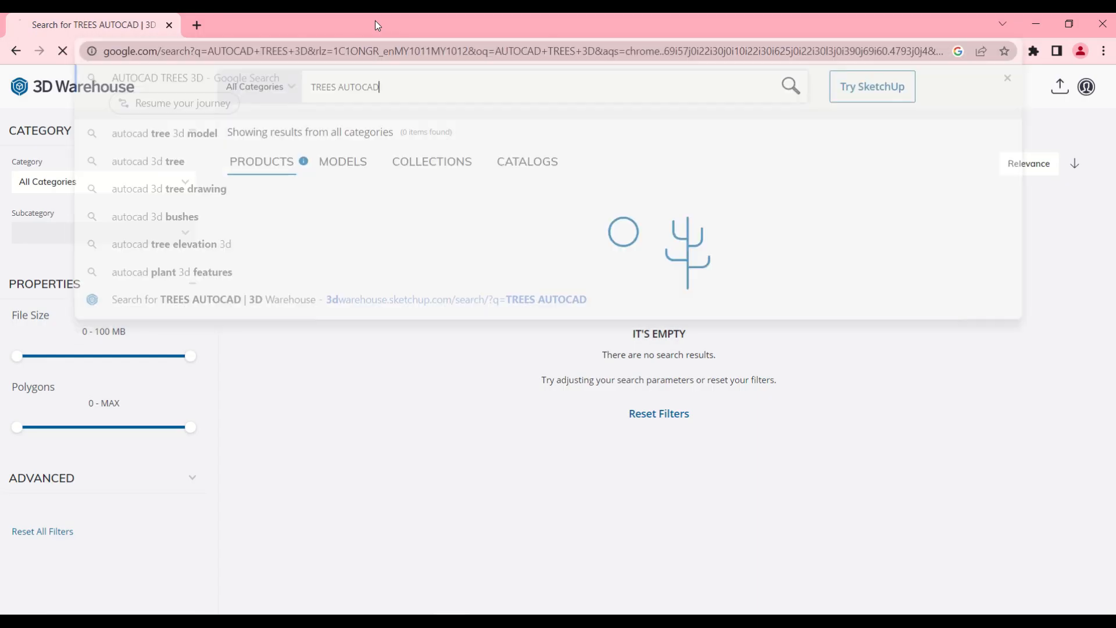
{"action": "scroll", "coordinate": [463, 364], "scroll_direction": "down", "scroll_amount": 2}
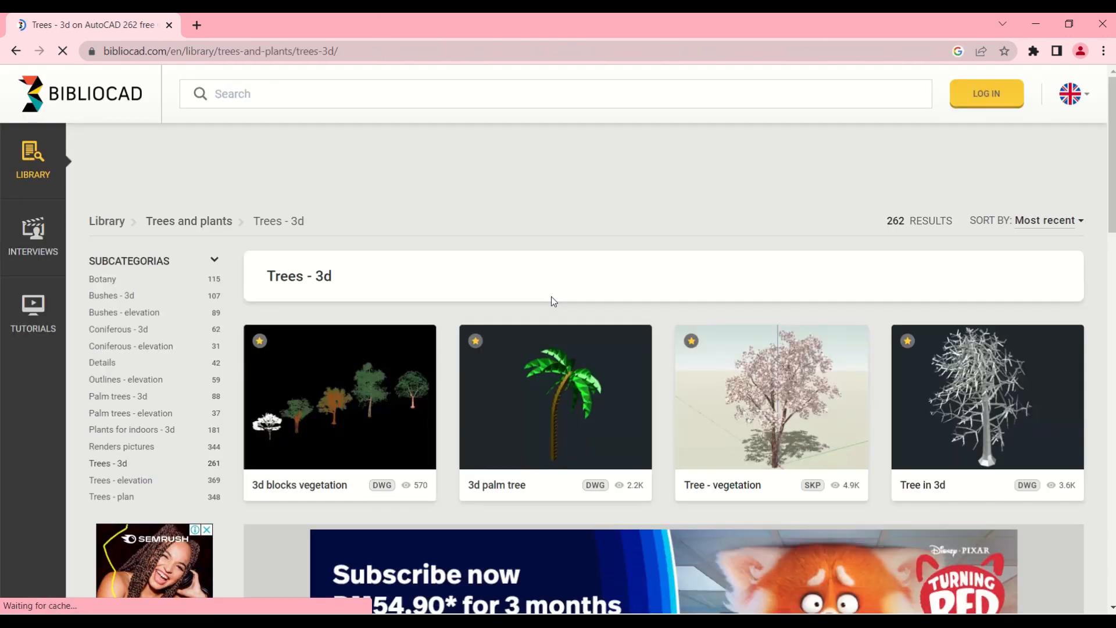
{"action": "scroll", "coordinate": [654, 347], "scroll_direction": "down", "scroll_amount": 3}
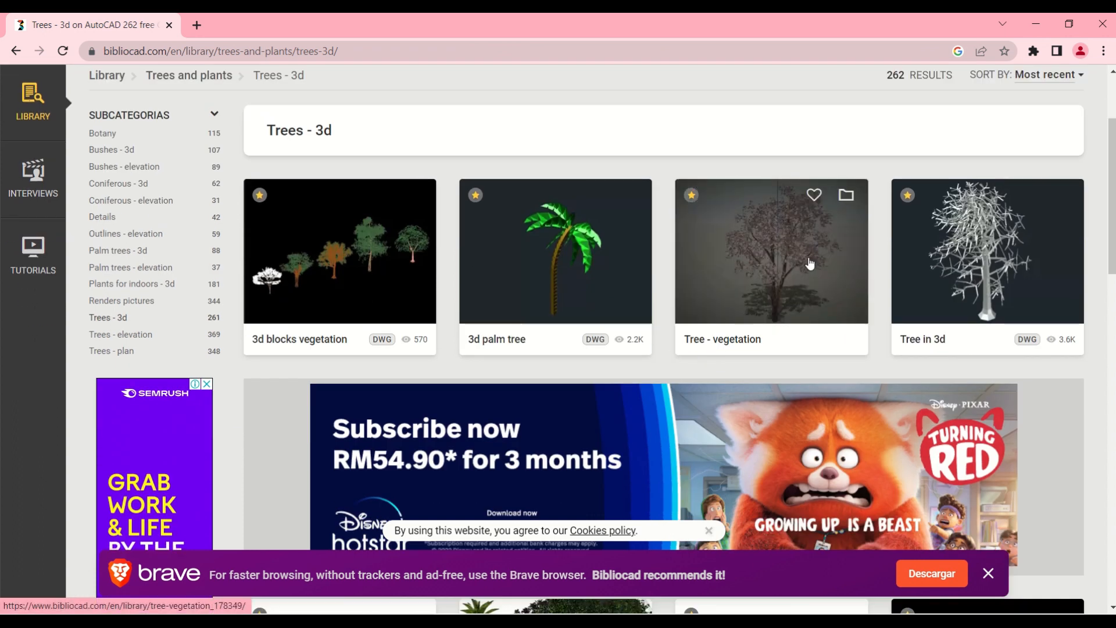
- Search the Bibliocad site for "trees autocad 3d"
{"action": "middle_click", "coordinate": [754, 312]}
{"action": "scroll", "coordinate": [754, 312], "scroll_direction": "down", "scroll_amount": 5}
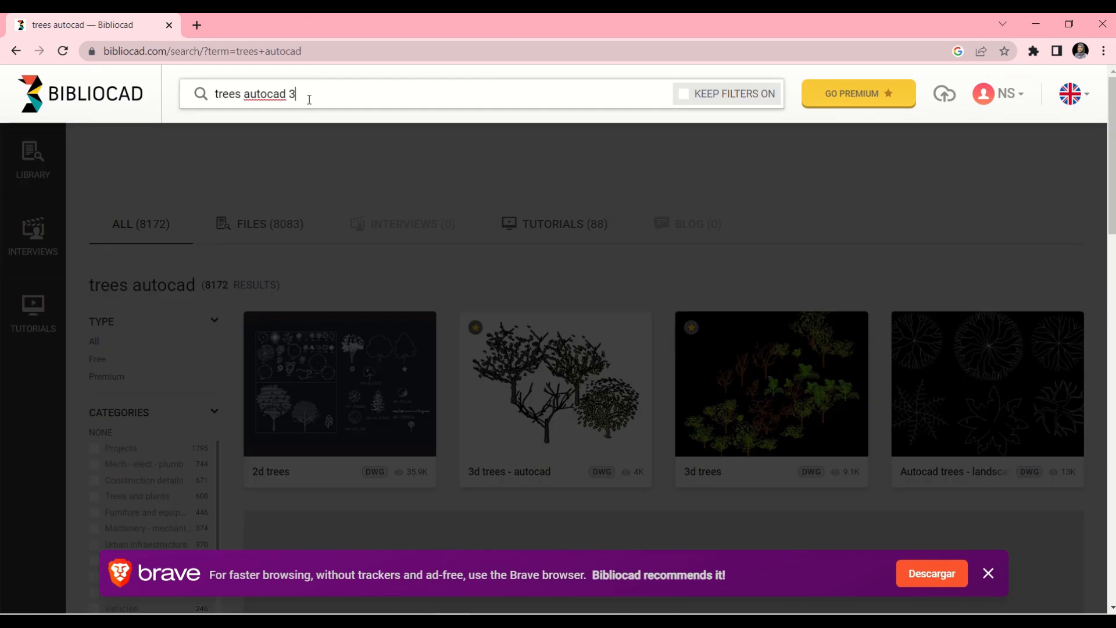
{"action": "key", "text": "Return"}
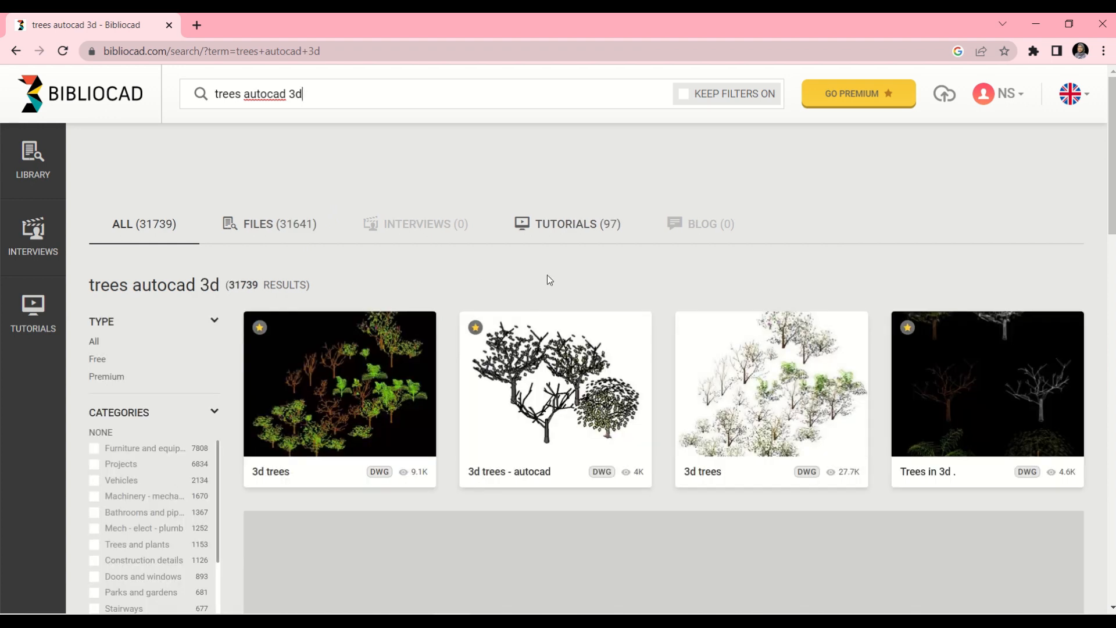
- Try to download the first 3d trees result from its own browser tab and dismiss the premium upgrade offer
{"action": "right_click", "coordinate": [395, 365]}
{"action": "left_click", "coordinate": [460, 373]}
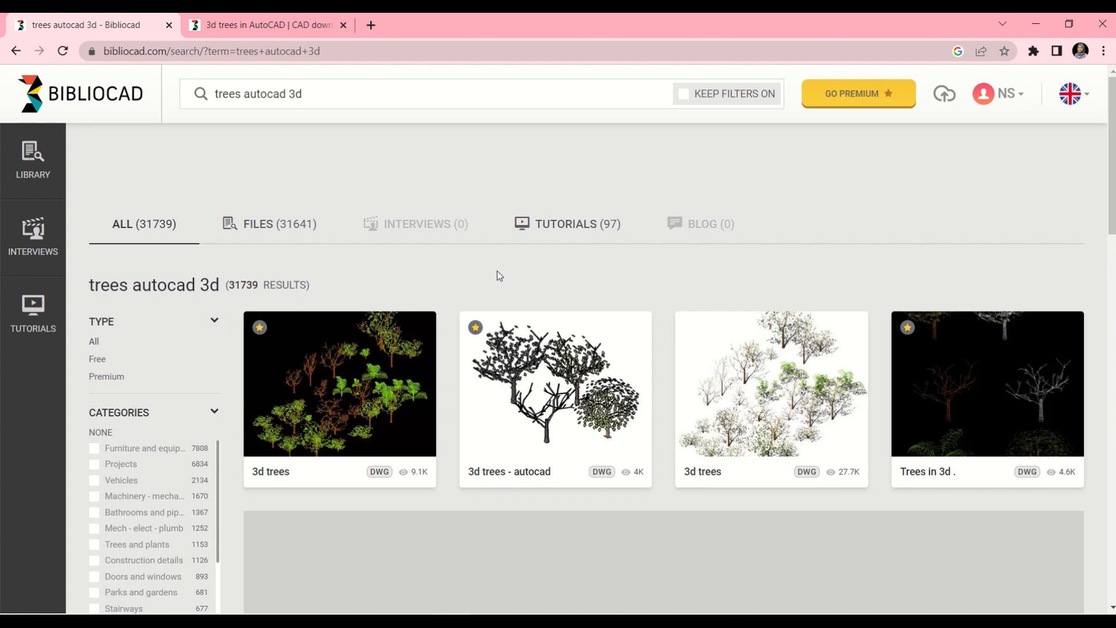
{"action": "key", "text": "ctrl+Tab"}
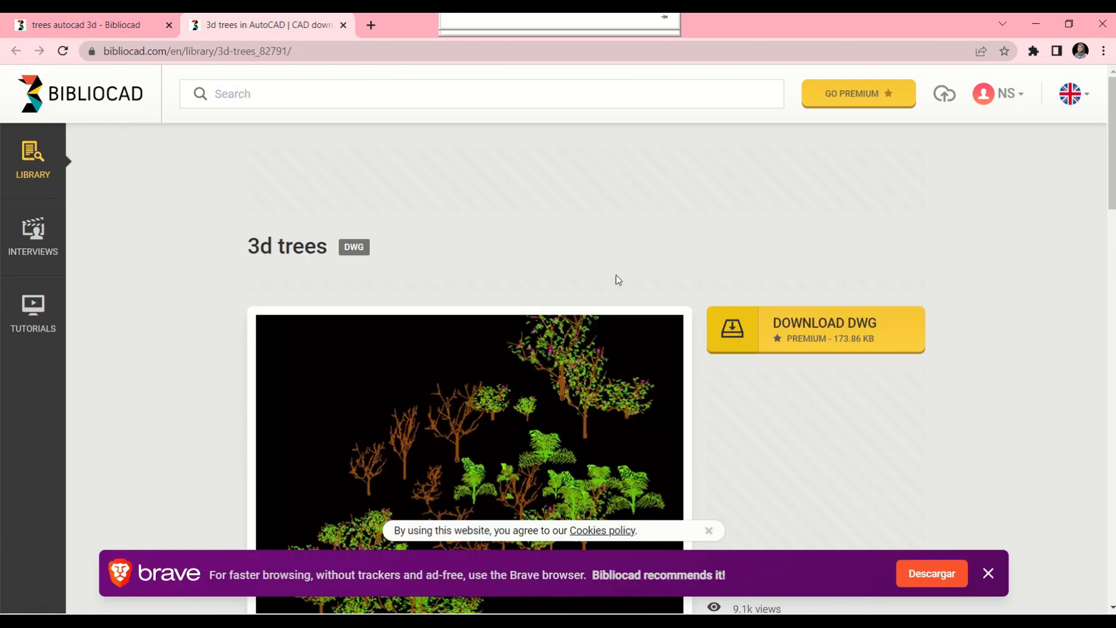
{"action": "scroll", "coordinate": [806, 235], "scroll_direction": "down", "scroll_amount": 3}
{"action": "scroll", "coordinate": [806, 236], "scroll_direction": "up", "scroll_amount": 2}
{"action": "left_click", "coordinate": [820, 189]}
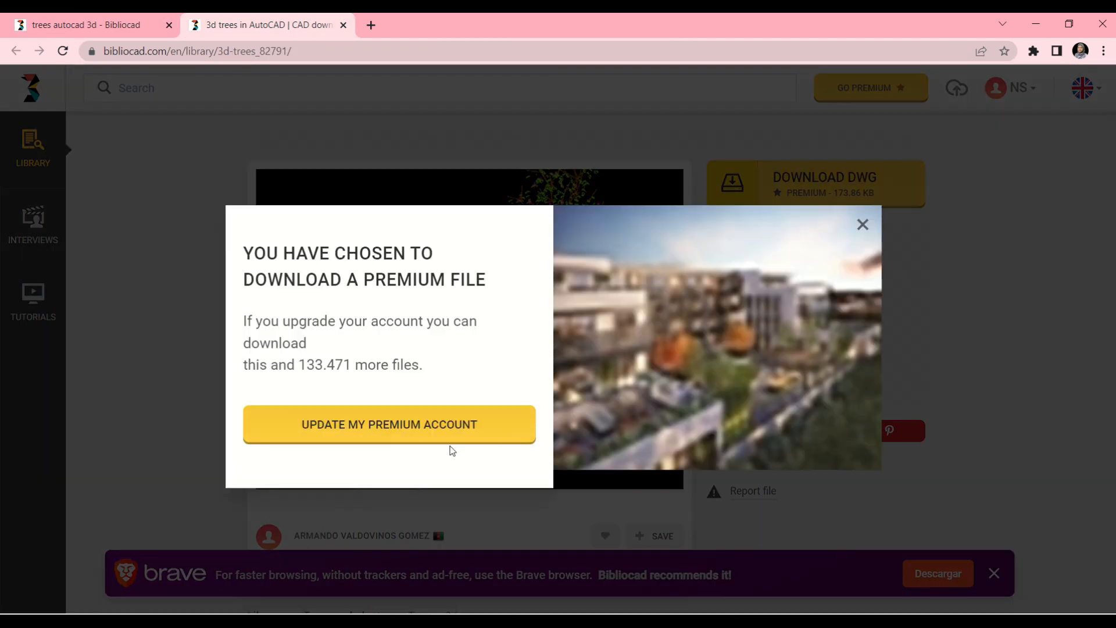
{"action": "left_click", "coordinate": [863, 225]}
- Return to the search results and download the free DWG of the third result in the first row, 3d trees
{"action": "key", "text": "ctrl+shift+Tab"}
{"action": "scroll", "coordinate": [702, 366], "scroll_direction": "down", "scroll_amount": 8}
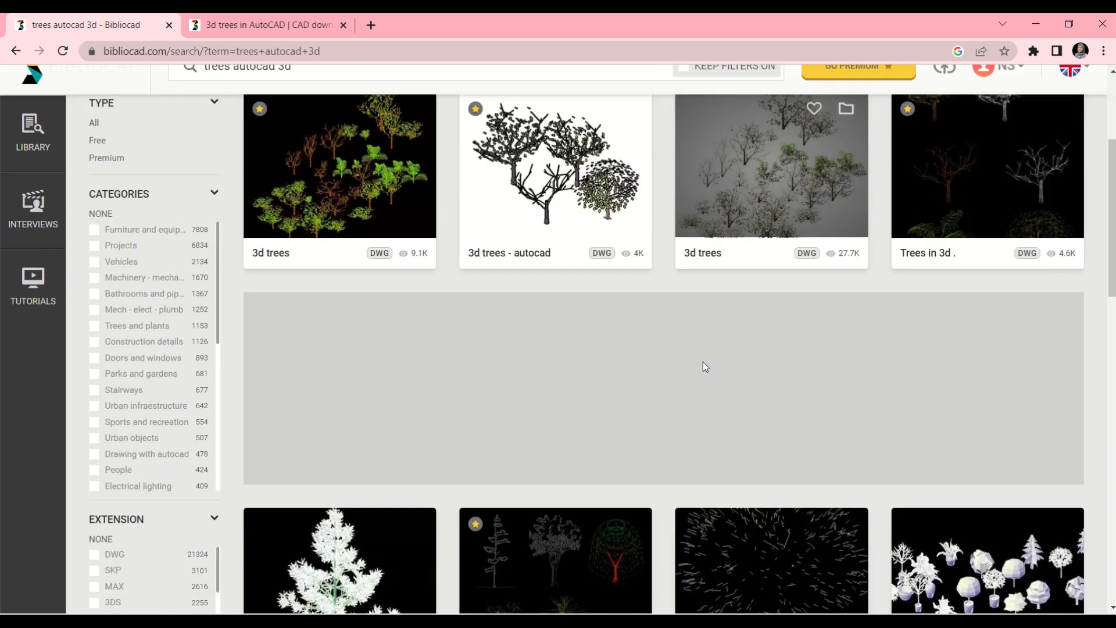
{"action": "scroll", "coordinate": [787, 403], "scroll_direction": "down", "scroll_amount": 5}
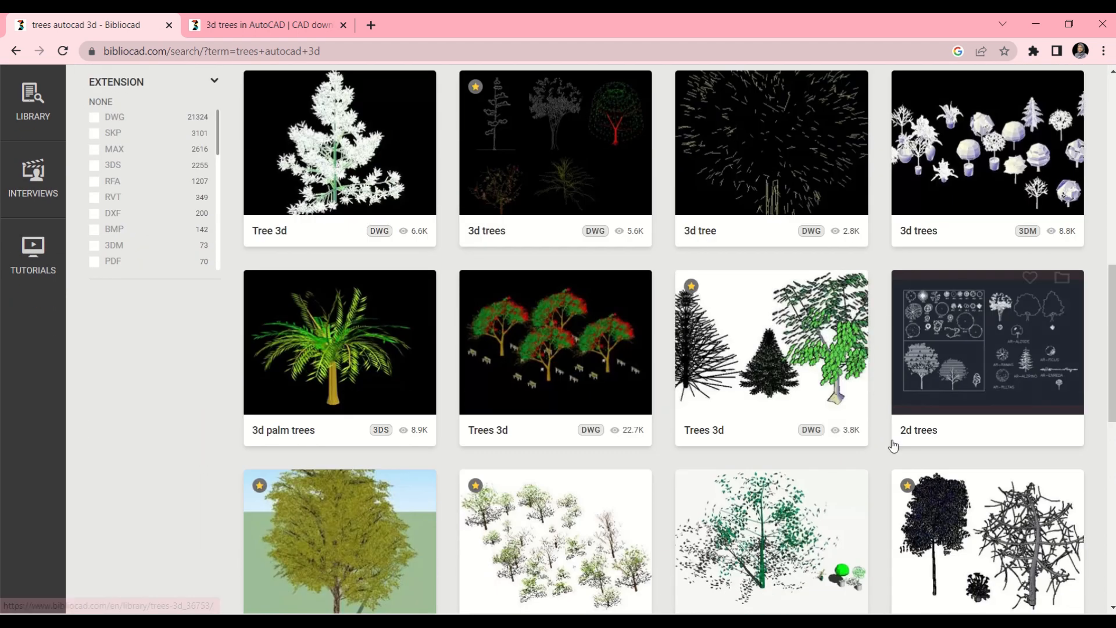
{"action": "scroll", "coordinate": [892, 444], "scroll_direction": "down", "scroll_amount": 3}
{"action": "scroll", "coordinate": [887, 427], "scroll_direction": "up", "scroll_amount": 15}
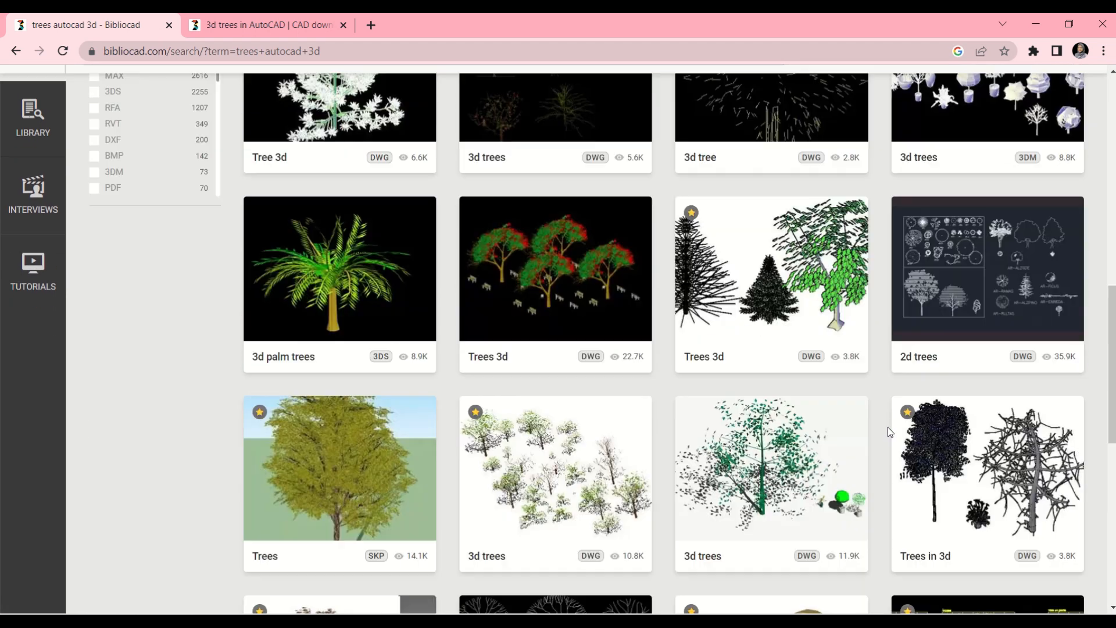
{"action": "left_click", "coordinate": [792, 410]}
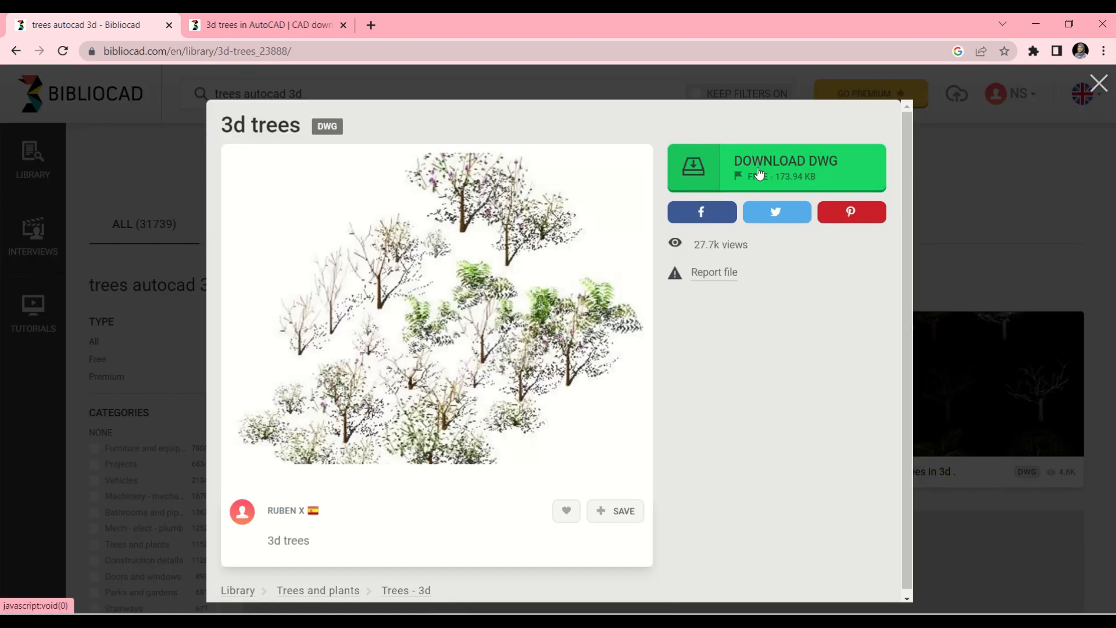
{"action": "left_click", "coordinate": [731, 186]}
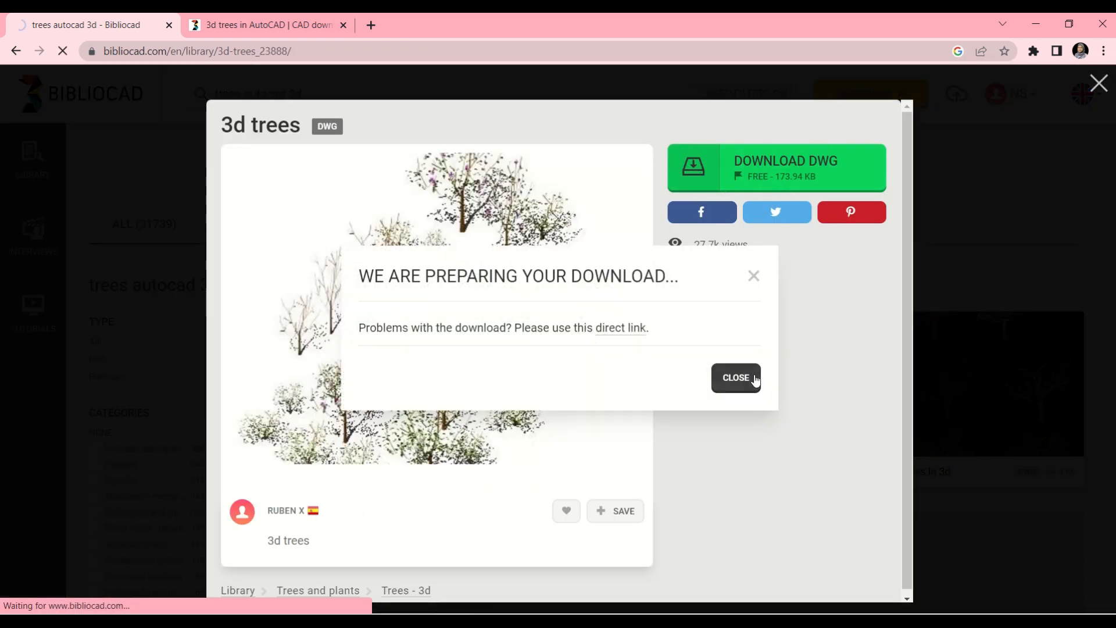
- Open Actrees[1].dwg from the downloaded zip archive in AutoCAD and copy one flowering tree into Drawing2.dwg
{"action": "left_click", "coordinate": [103, 594]}
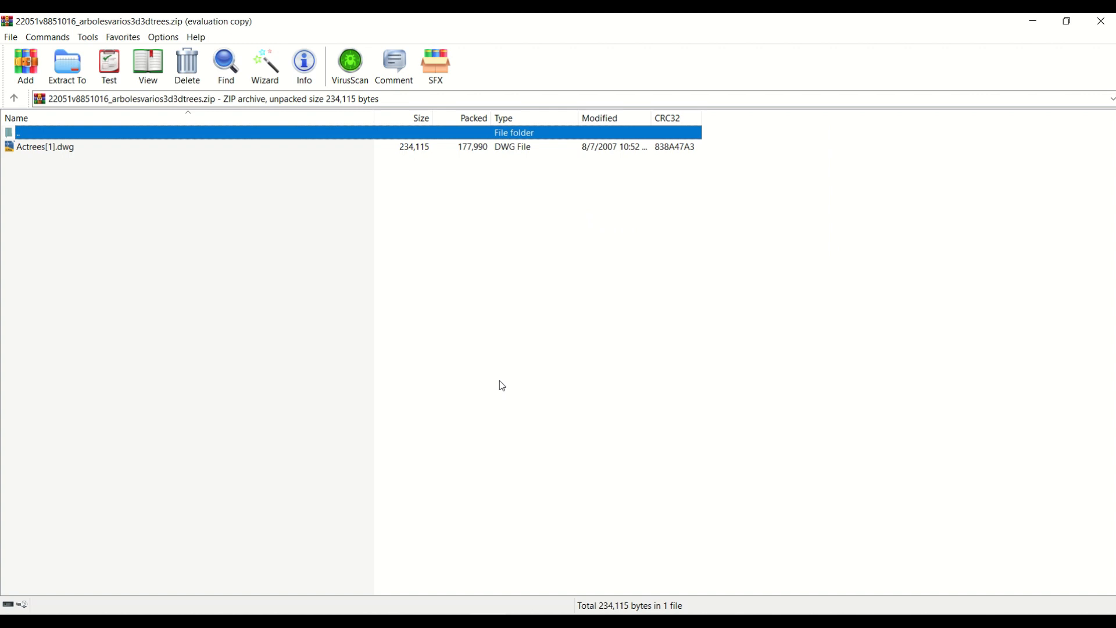
{"action": "left_click", "coordinate": [625, 323]}
{"action": "double_click", "coordinate": [64, 146]}
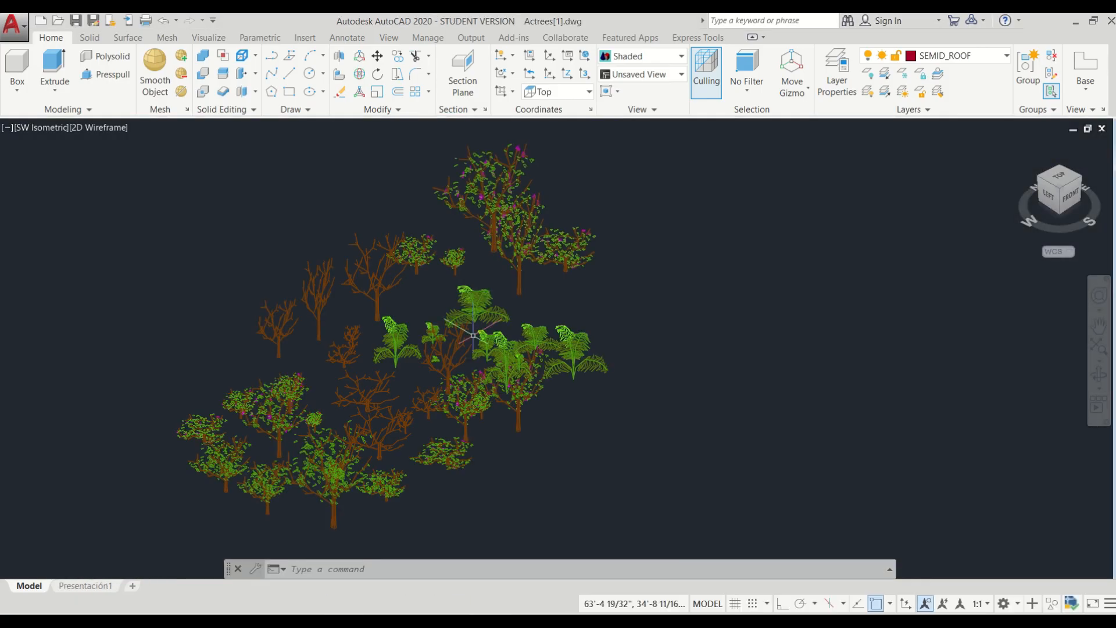
{"action": "left_click", "coordinate": [514, 401]}
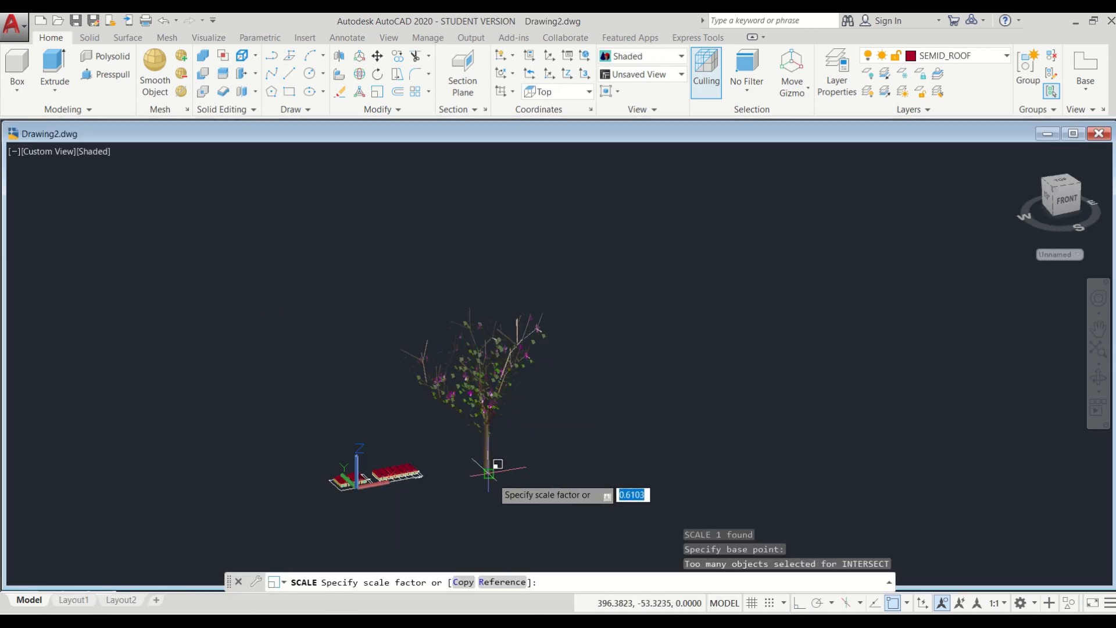
- Reduce the tree pasted in Drawing2.dwg with Scale, once to a freely picked factor and once by 0.5
{"action": "left_click", "coordinate": [487, 446]}
{"action": "scroll", "coordinate": [487, 448], "scroll_direction": "up", "scroll_amount": 3}
{"action": "left_click", "coordinate": [488, 443]}
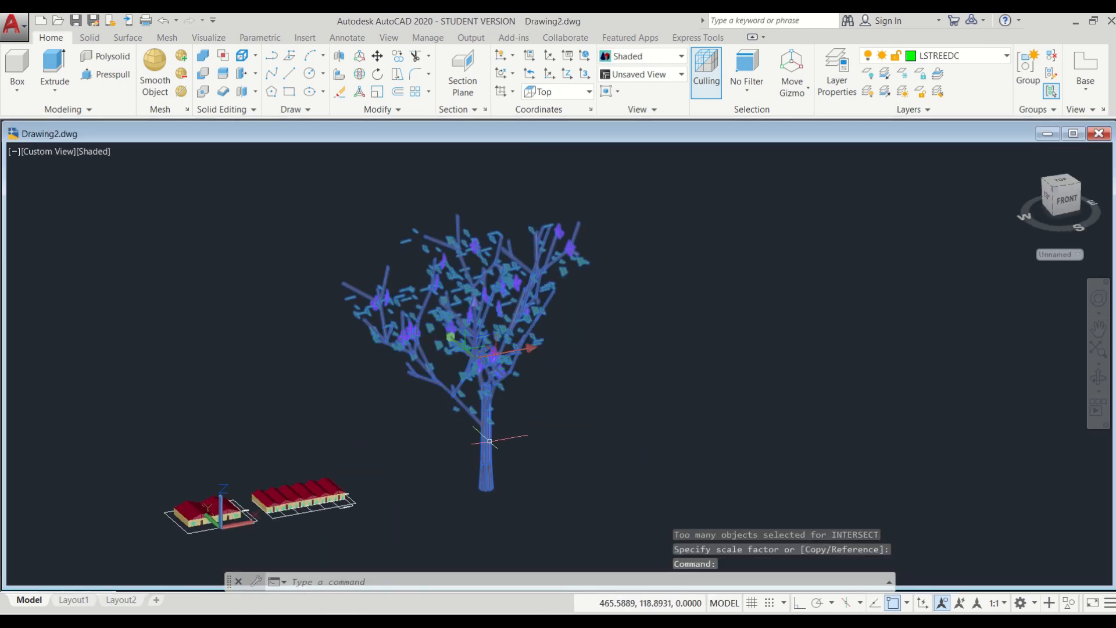
{"action": "type", "text": "sc"}
{"action": "key", "text": "Return"}
{"action": "left_click", "coordinate": [489, 442]}
{"action": "type", "text": "0.5"}
{"action": "key", "text": "Return"}
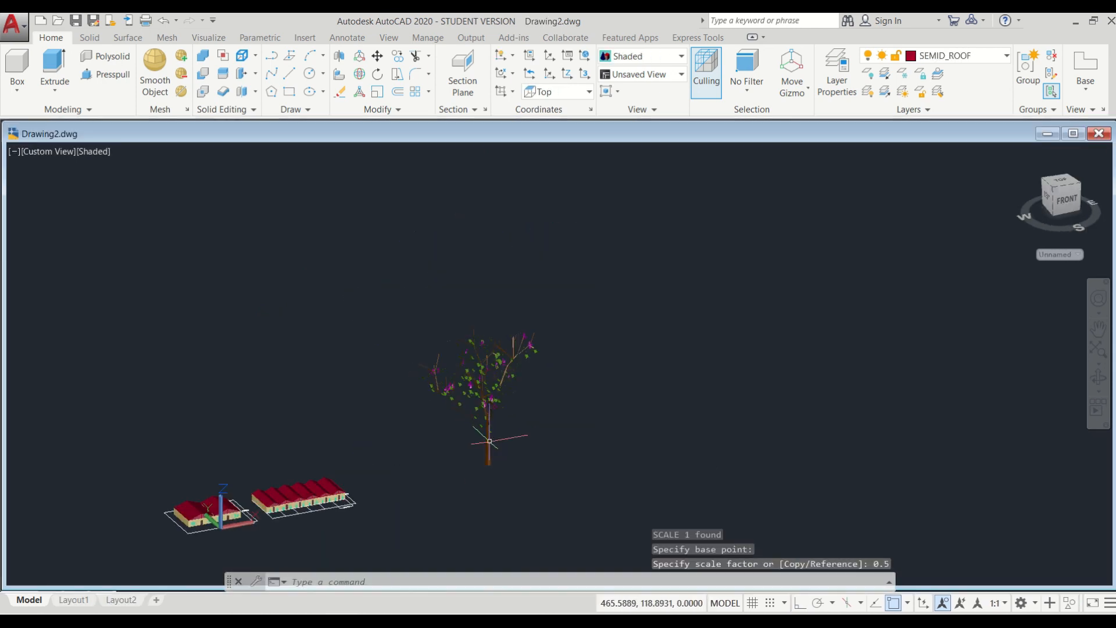
- Scale the tree again by a factor of 0.1, using the foot of its trunk as base point
{"action": "left_click", "coordinate": [488, 443]}
{"action": "type", "text": "sc"}
{"action": "key", "text": "Return"}
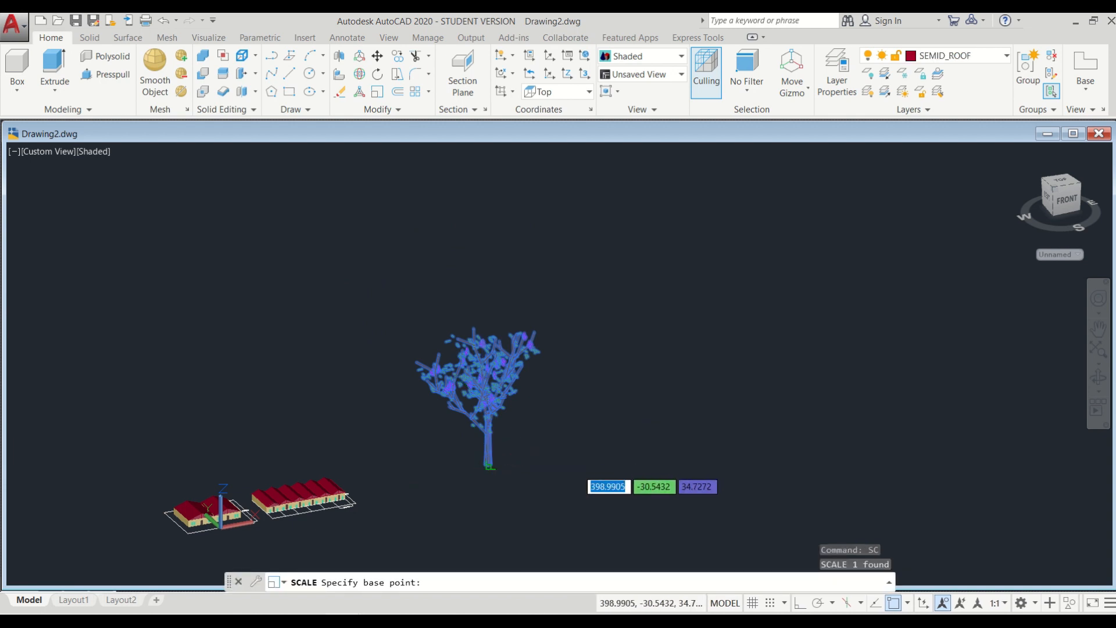
{"action": "left_click", "coordinate": [489, 466]}
{"action": "type", "text": "0.5"}
{"action": "key", "text": "Return"}
{"action": "scroll", "coordinate": [486, 465], "scroll_direction": "up", "scroll_amount": 3}
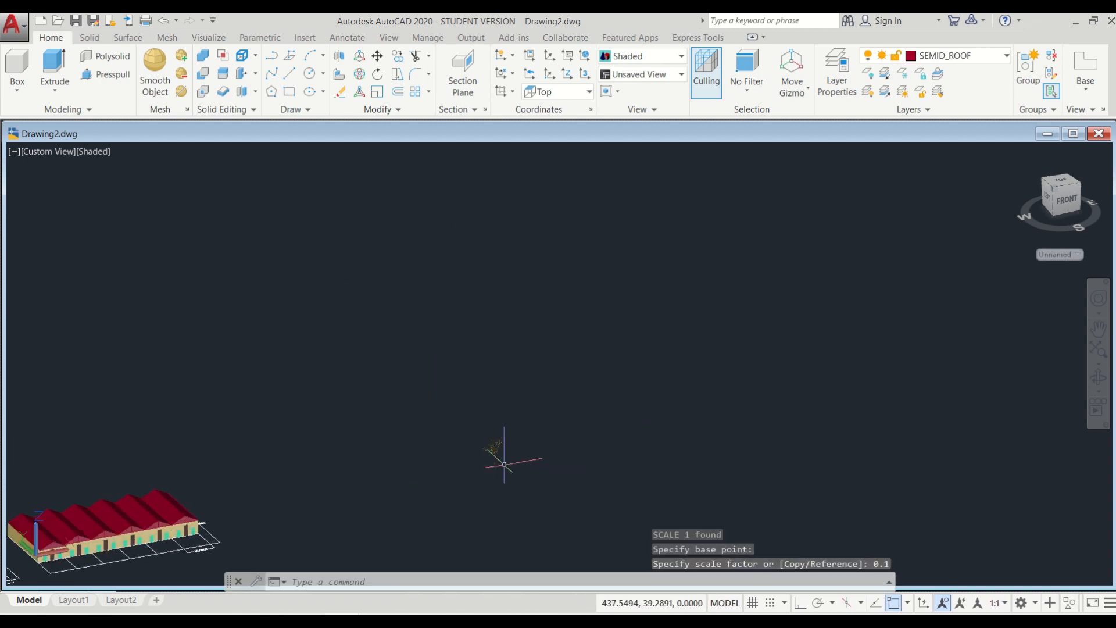
- Move the small tree from beyond the row houses towards the semi-detached house and orbit to a side view
{"action": "left_click", "coordinate": [487, 447]}
{"action": "type", "text": "m"}
{"action": "key", "text": "Return"}
{"action": "left_click", "coordinate": [507, 448]}
{"action": "scroll", "coordinate": [523, 407], "scroll_direction": "down", "scroll_amount": 5}
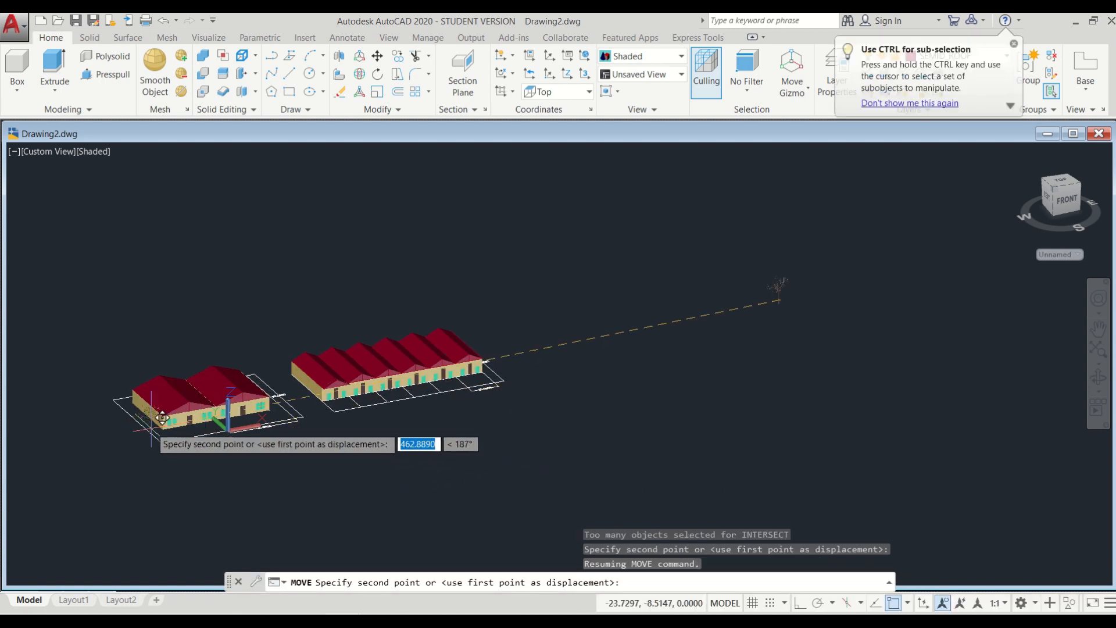
{"action": "scroll", "coordinate": [151, 419], "scroll_direction": "up", "scroll_amount": 5}
{"action": "left_click", "coordinate": [218, 444]}
{"action": "middle_click_drag", "start_coordinate": [269, 461], "coordinate": [251, 426], "text": "shift"}
- Move the tree by the foot of its trunk onto the front edge of the semi-detached house's lot
{"action": "left_click", "coordinate": [386, 410]}
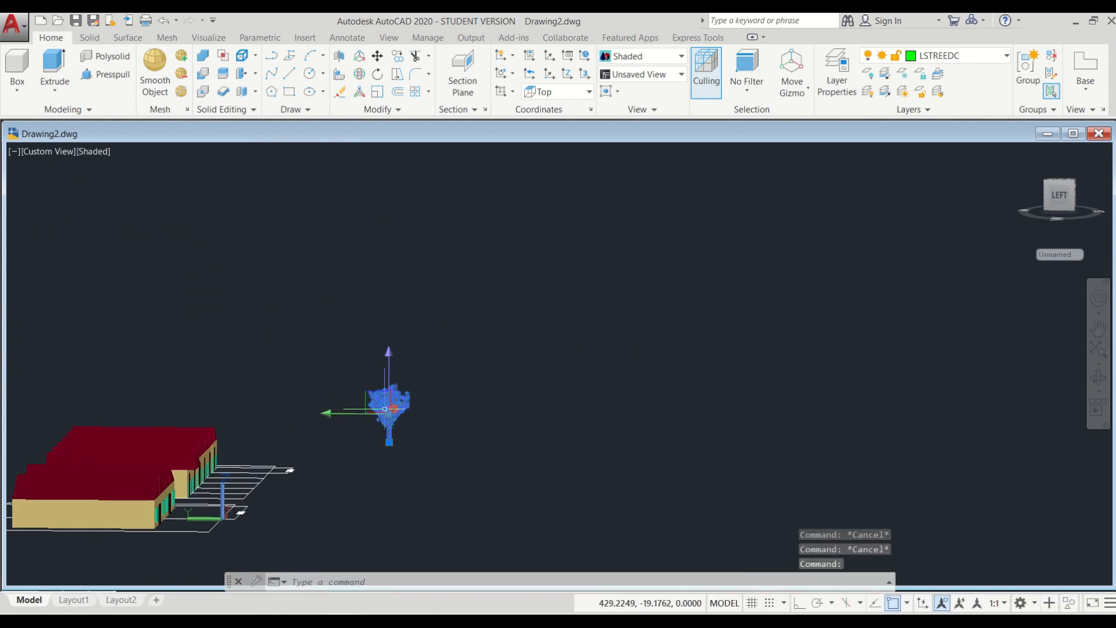
{"action": "type", "text": "m"}
{"action": "key", "text": "Return"}
{"action": "left_click", "coordinate": [390, 442]}
{"action": "scroll", "coordinate": [210, 522], "scroll_direction": "up", "scroll_amount": 5}
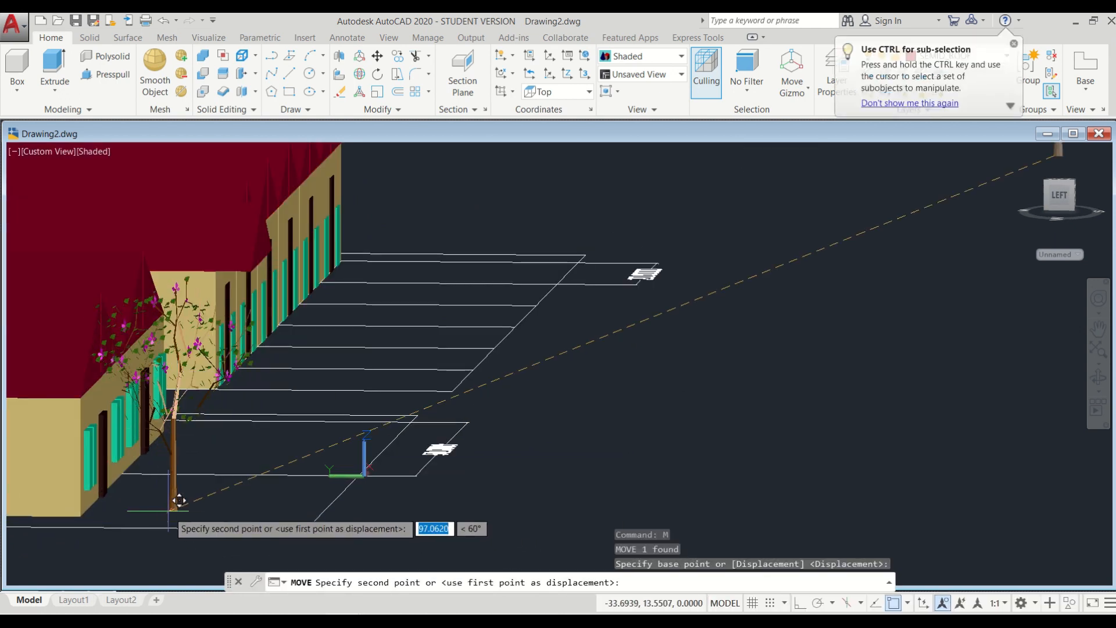
{"action": "left_click", "coordinate": [289, 523]}
{"action": "key", "text": "Escape"}
{"action": "key", "text": "Escape"}
- Orbit to the front of the semi-detached and row houses to check the tree's position and size
{"action": "scroll", "coordinate": [297, 446], "scroll_direction": "down", "scroll_amount": 6}
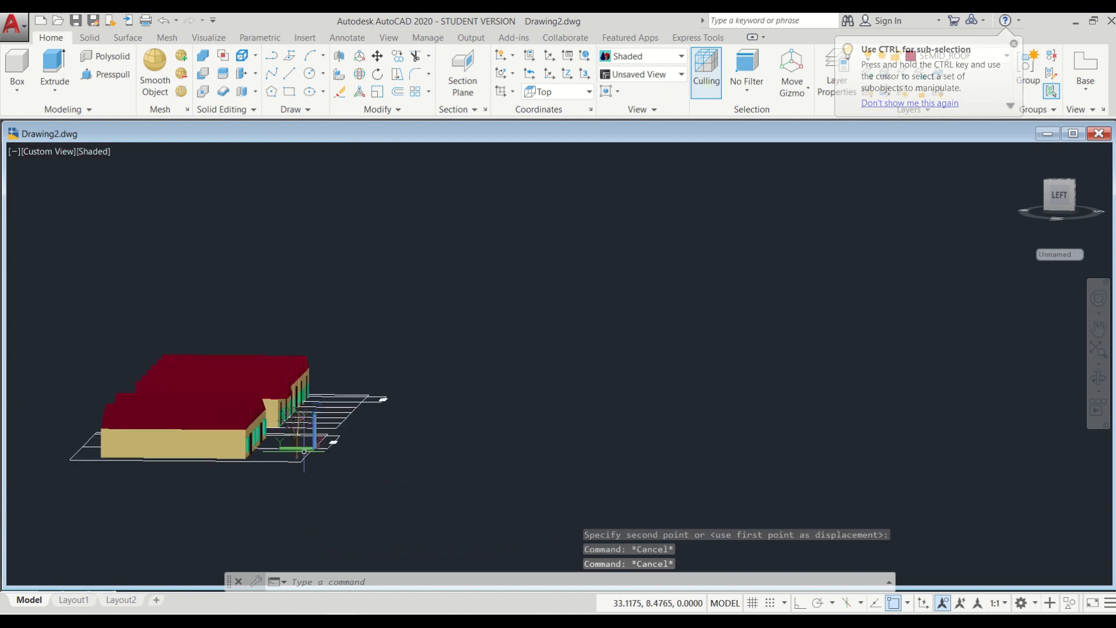
{"action": "middle_click_drag", "start_coordinate": [308, 465], "coordinate": [150, 454], "text": "shift"}
{"action": "scroll", "coordinate": [151, 455], "scroll_direction": "up", "scroll_amount": 4}
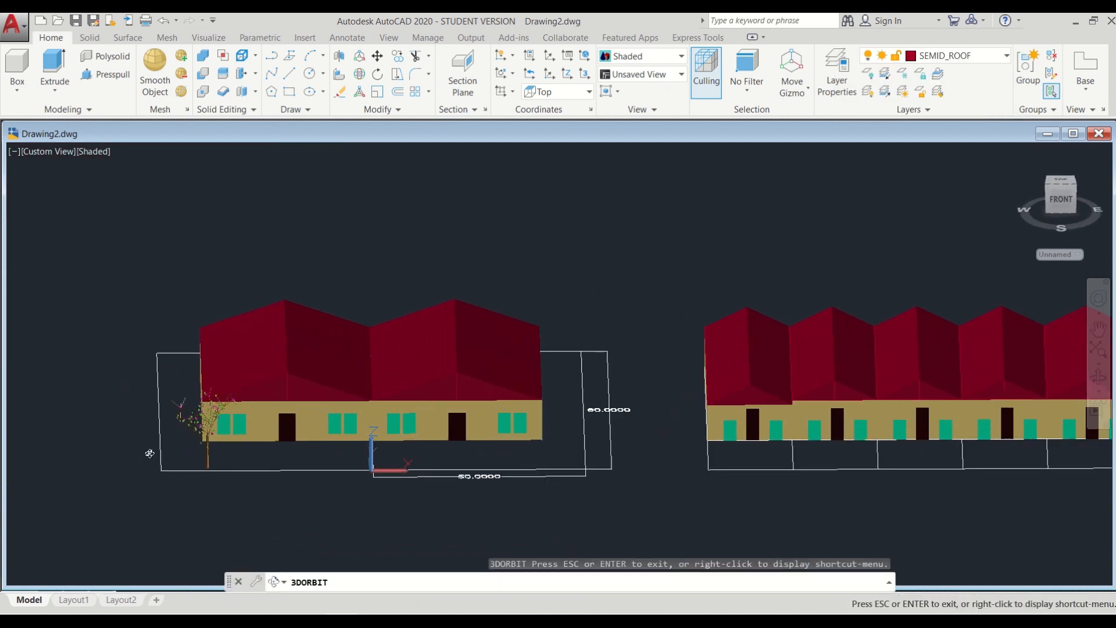
{"action": "scroll", "coordinate": [200, 476], "scroll_direction": "down", "scroll_amount": 4}
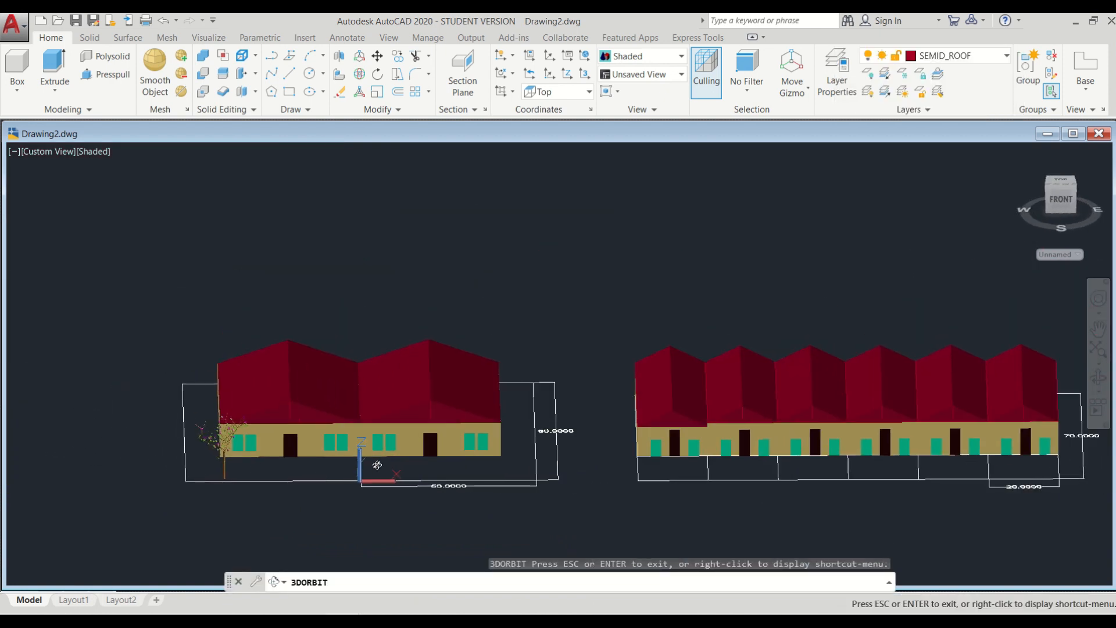
{"action": "key", "text": "Escape"}
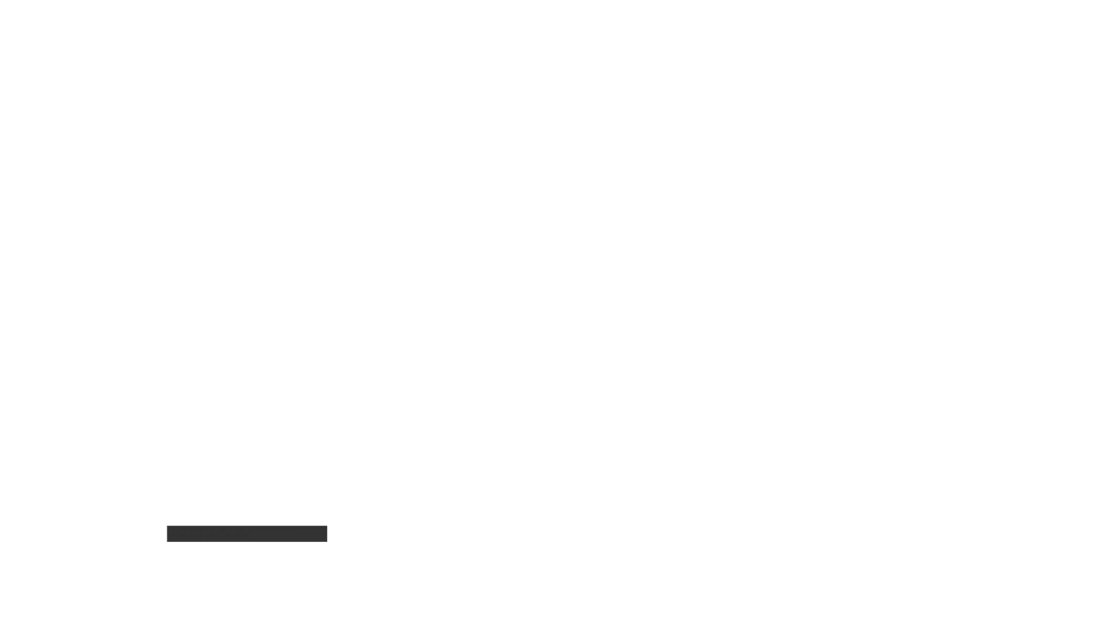